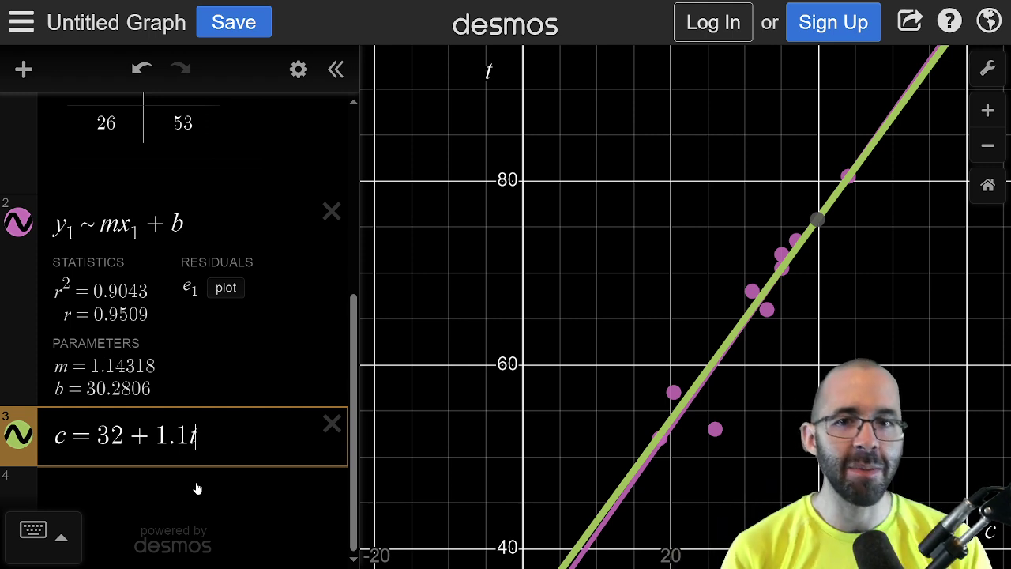
# Hide the c = 32 + 1.1t line on the graph and switch to Example 2 part b in the PDF notes.
pyautogui.click(21, 434)
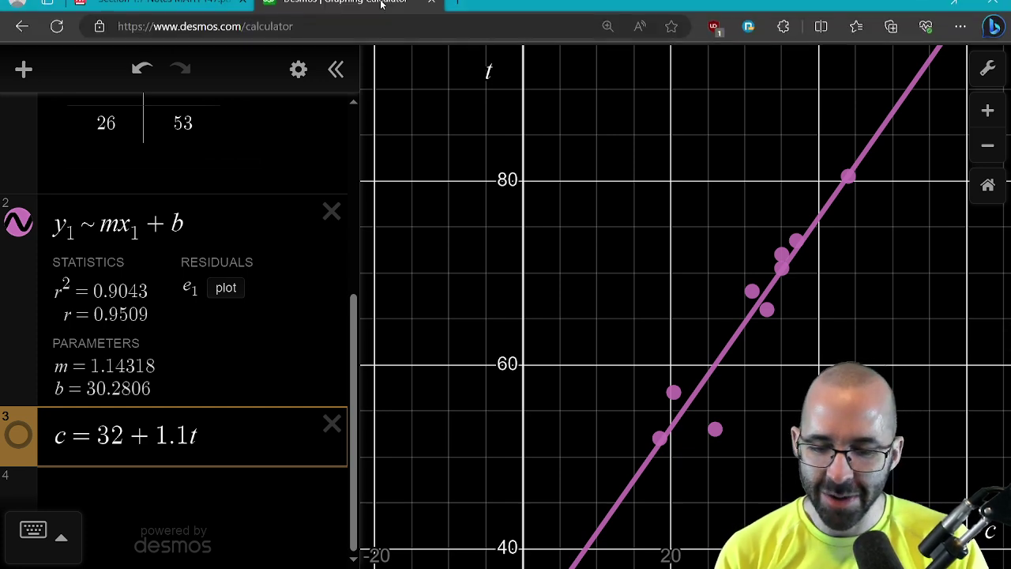
pyautogui.click(197, 10)
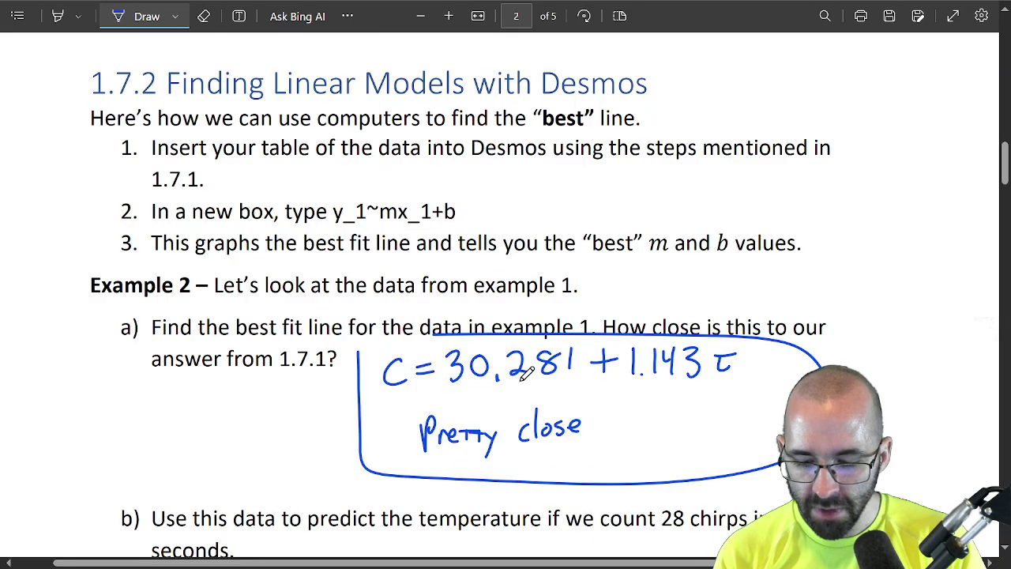
pyautogui.scroll(-2, 525, 348)
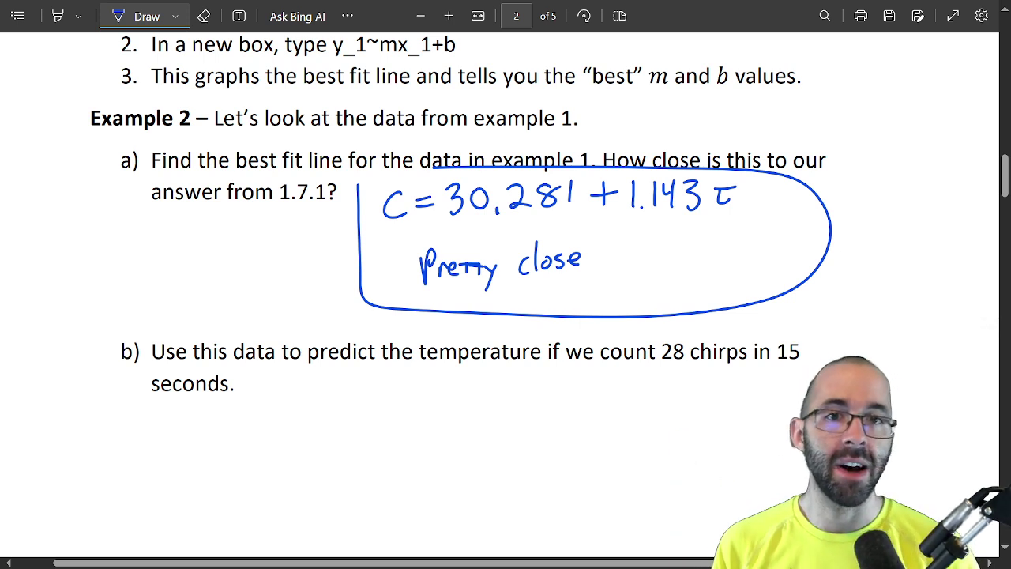
pyautogui.moveTo(895, 117)
pyautogui.mouseDown()
pyautogui.moveTo(757, 175)
pyautogui.moveTo(786, 184)
pyautogui.mouseUp()
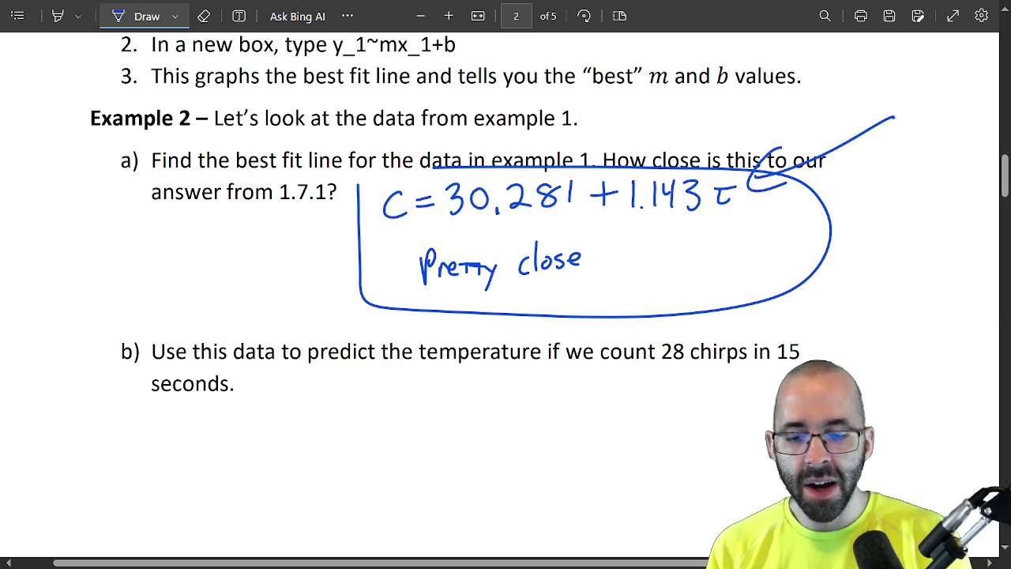
pyautogui.click(204, 16)
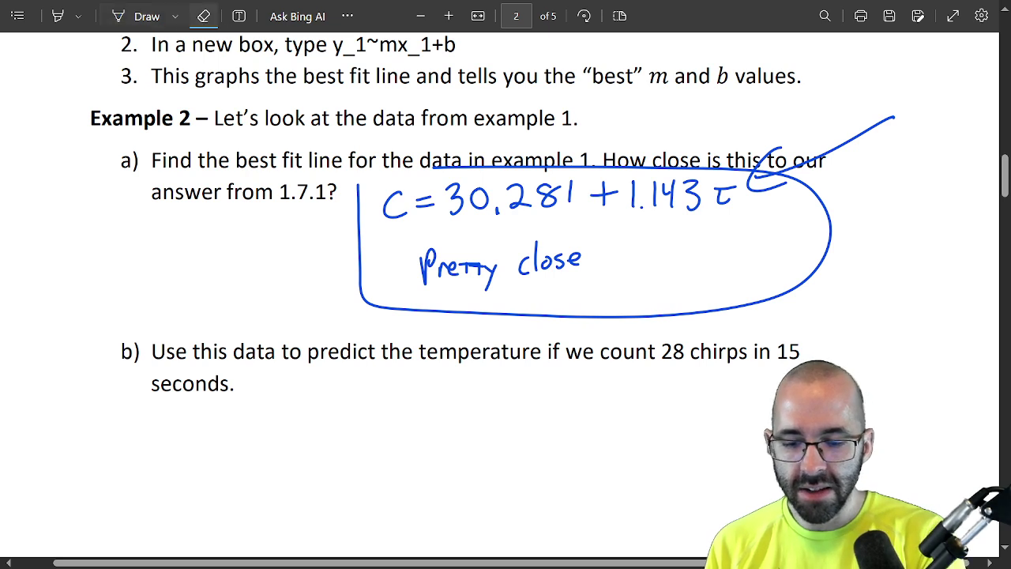
pyautogui.click(751, 185)
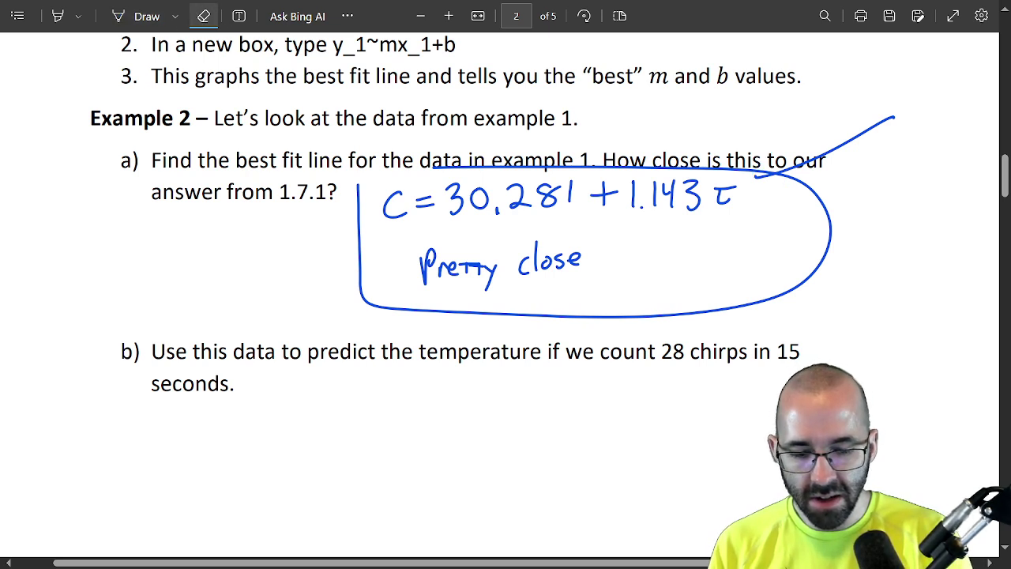
pyautogui.click(852, 141)
# Underline "28 chirps" in part b with the pen and handwrite "c = 28" beneath it.
pyautogui.click(139, 16)
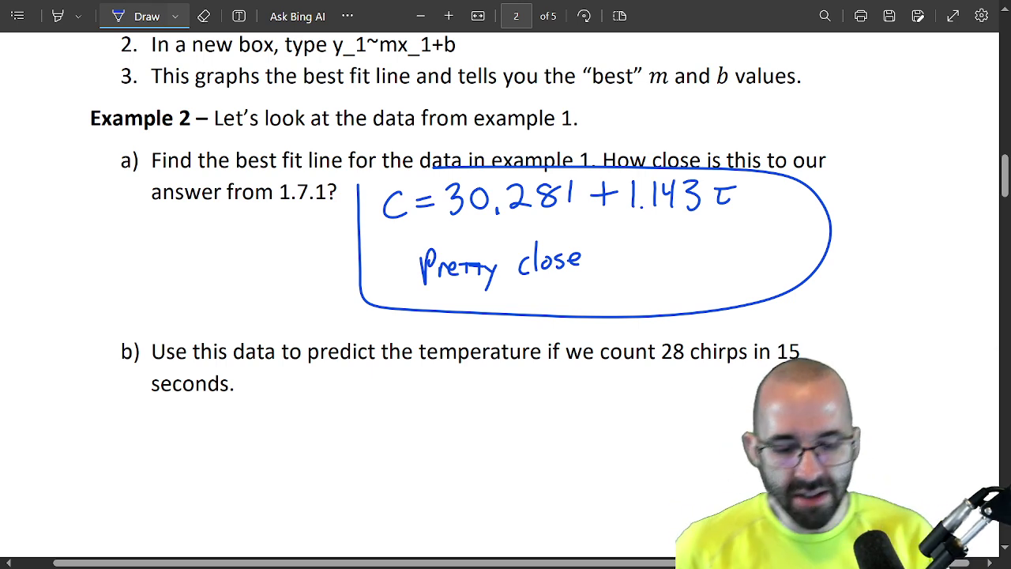
pyautogui.moveTo(661, 367); pyautogui.dragTo(746, 361)
pyautogui.moveTo(682, 381)
pyautogui.mouseDown()
pyautogui.moveTo(680, 396)
pyautogui.moveTo(709, 379)
pyautogui.mouseUp()
pyautogui.moveTo(695, 387); pyautogui.dragTo(760, 377)
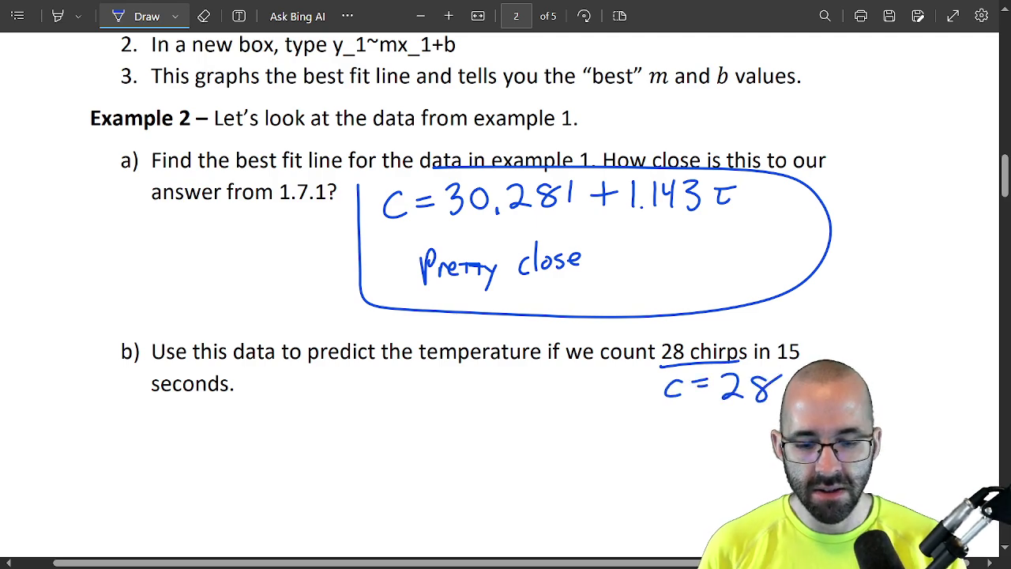
# Check the Example 1 data table and swap the variables in the boxed handwritten equation so it reads t = 32 + 1.1c.
pyautogui.scroll(12, 506, 292)
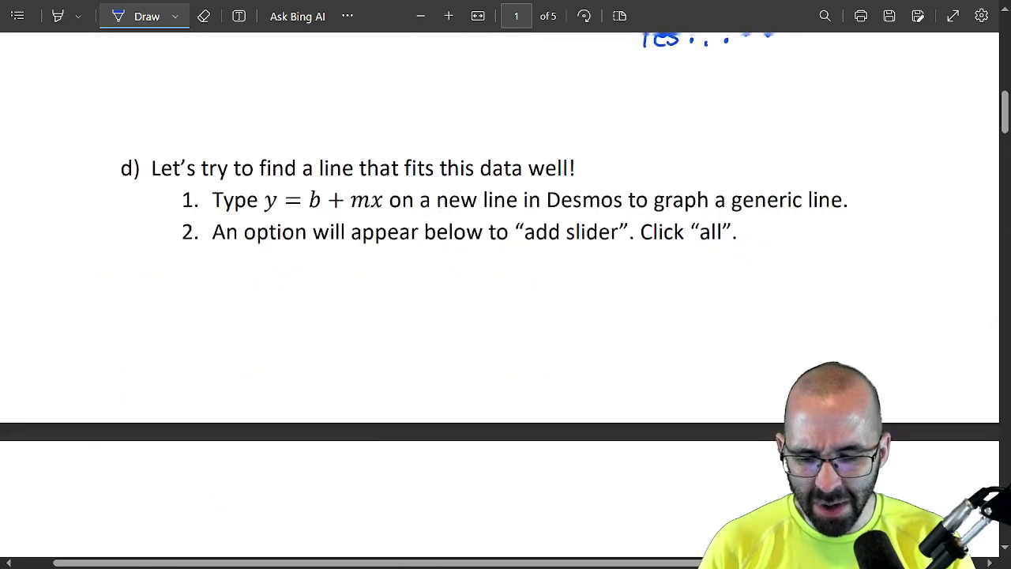
pyautogui.scroll(5, 229, 263)
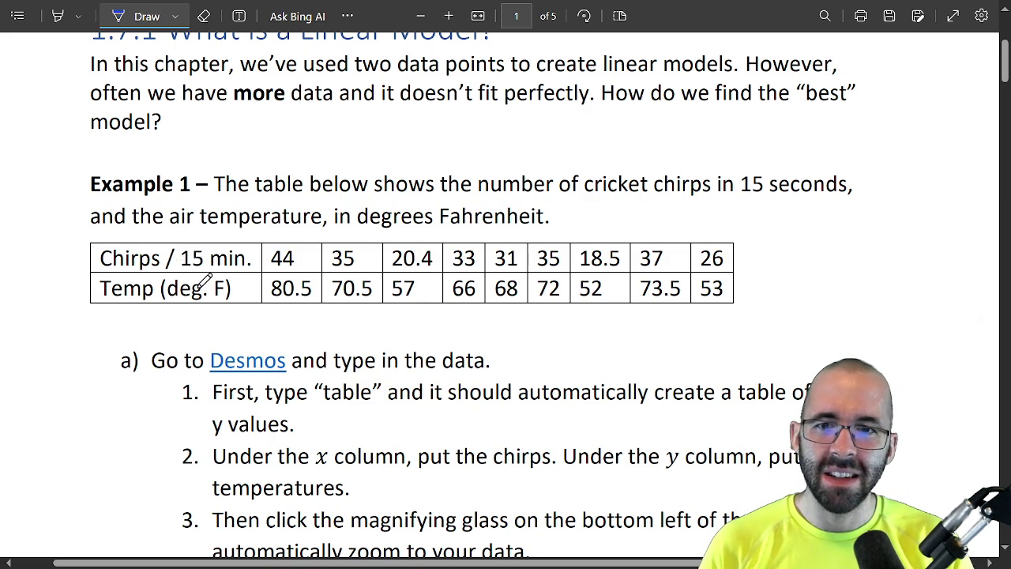
pyautogui.scroll(-1, 203, 283)
pyautogui.scroll(-15, 202, 293)
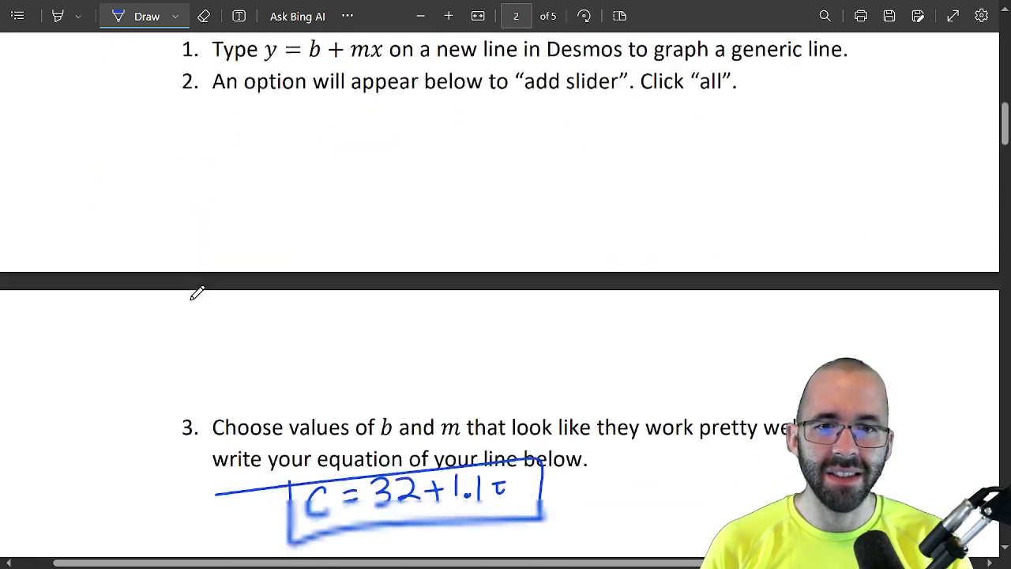
pyautogui.scroll(-2, 193, 300)
pyautogui.press('e')
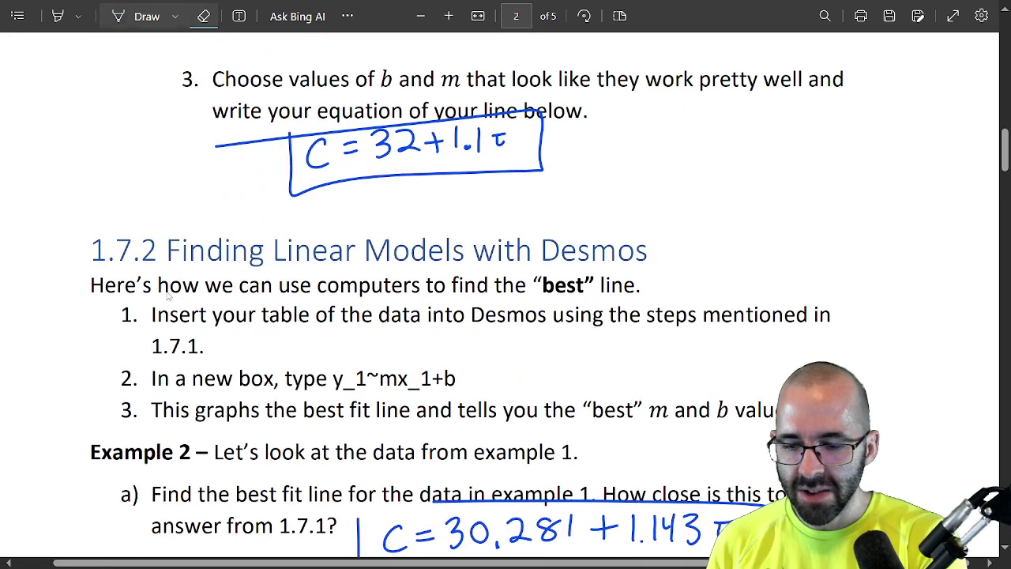
pyautogui.click(309, 156)
pyautogui.click(498, 140)
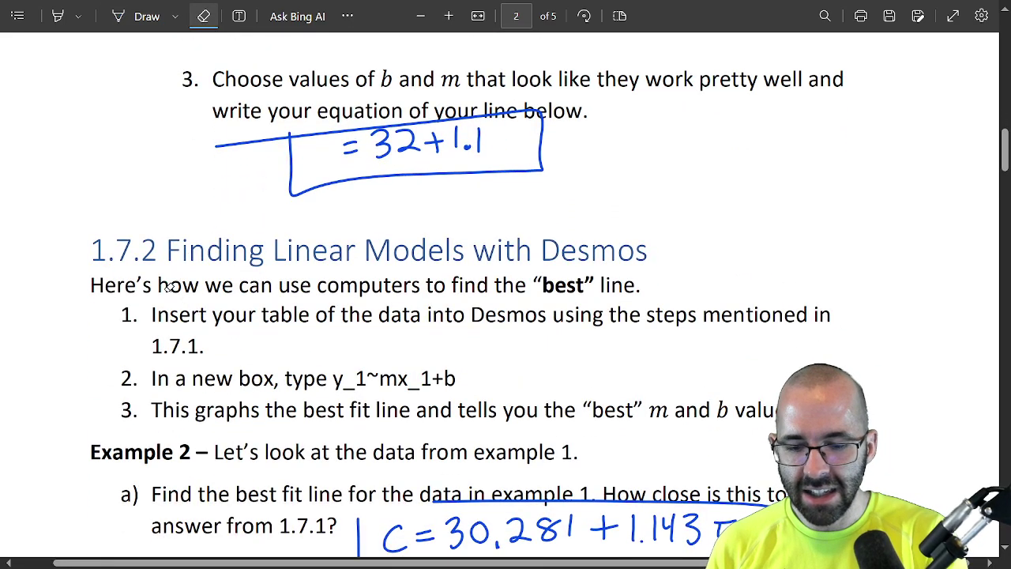
pyautogui.click(147, 16)
pyautogui.moveTo(321, 141); pyautogui.dragTo(326, 158)
pyautogui.moveTo(312, 145); pyautogui.dragTo(320, 142)
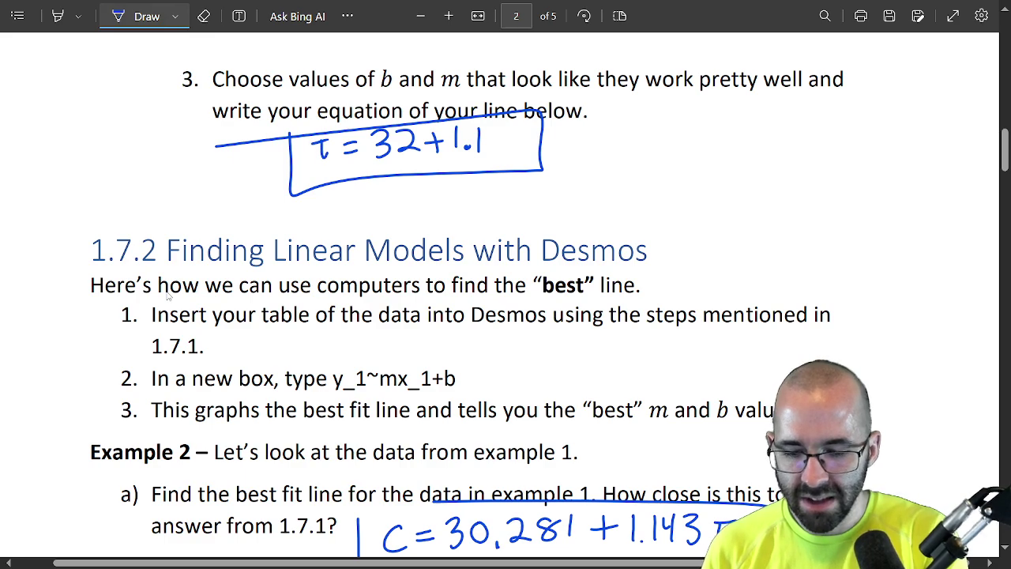
pyautogui.moveTo(510, 130); pyautogui.dragTo(511, 151)
# Erase and swap the variables in the Example 2a best fit equation so it reads t = 30.281 + 1.143c.
pyautogui.scroll(-3, 168, 296)
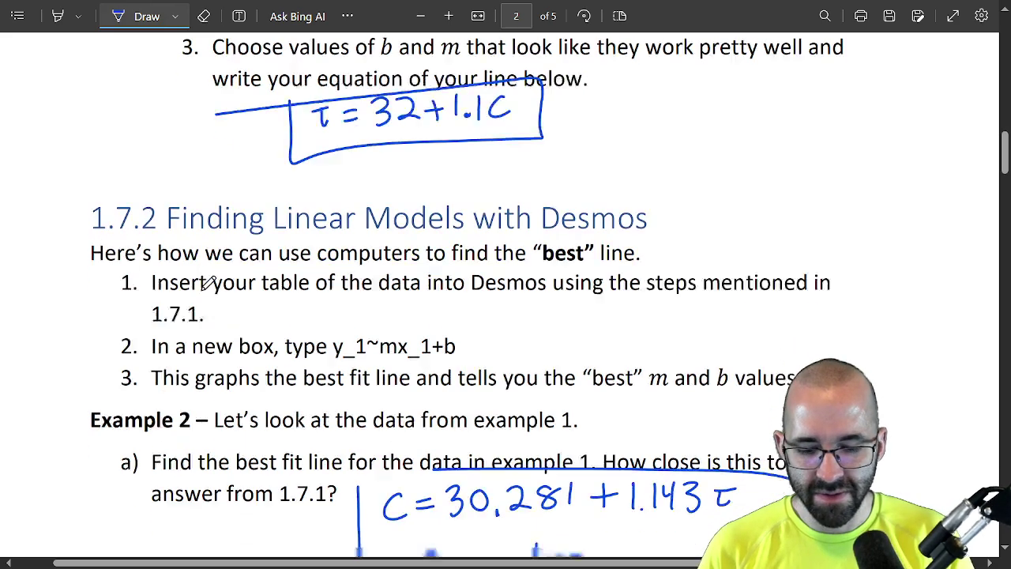
pyautogui.click(204, 16)
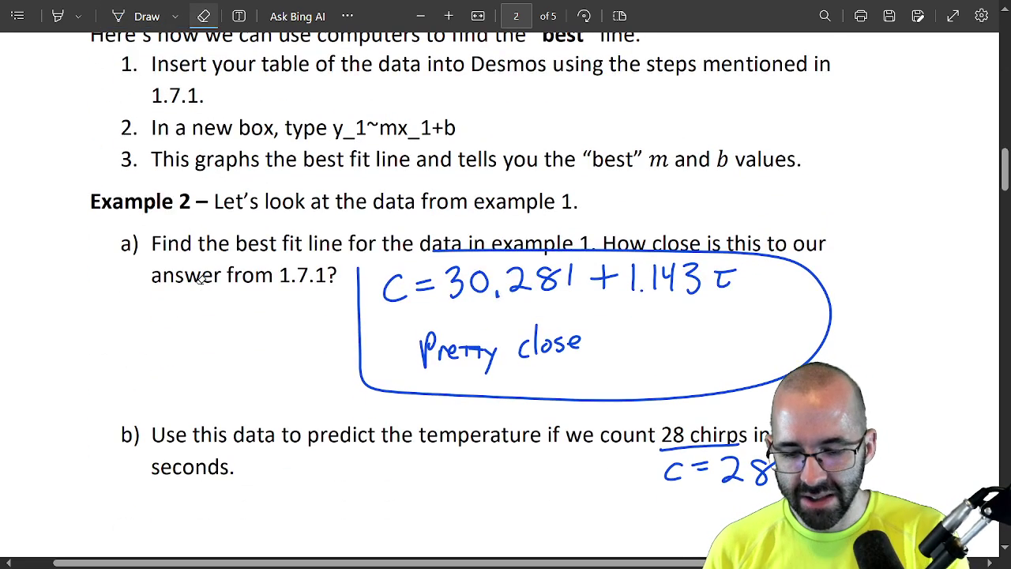
pyautogui.click(395, 288)
pyautogui.moveTo(727, 271); pyautogui.dragTo(723, 282)
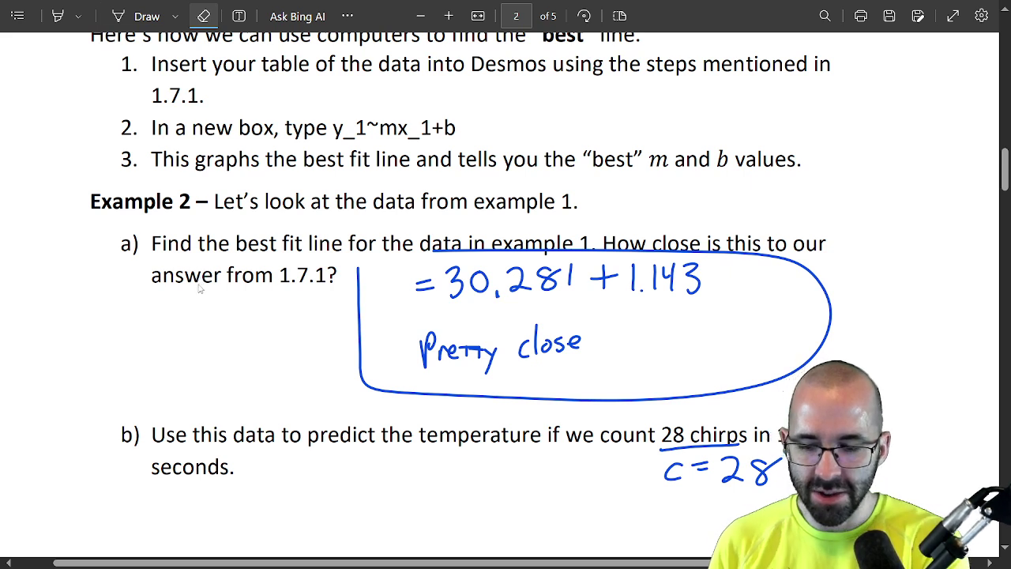
pyautogui.click(136, 16)
pyautogui.moveTo(392, 274); pyautogui.dragTo(395, 294)
pyautogui.moveTo(382, 271); pyautogui.dragTo(403, 269)
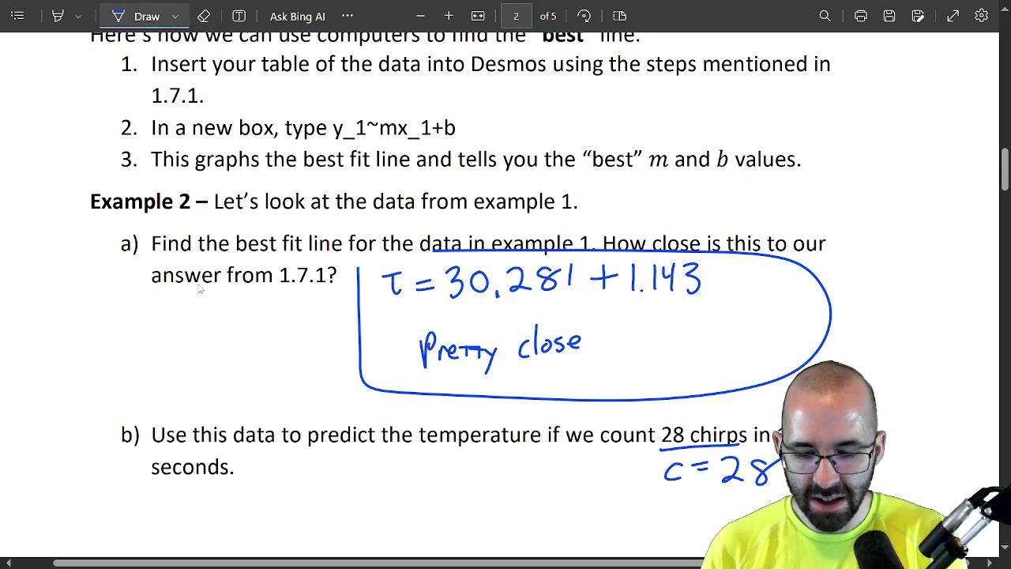
pyautogui.moveTo(725, 269); pyautogui.dragTo(727, 291)
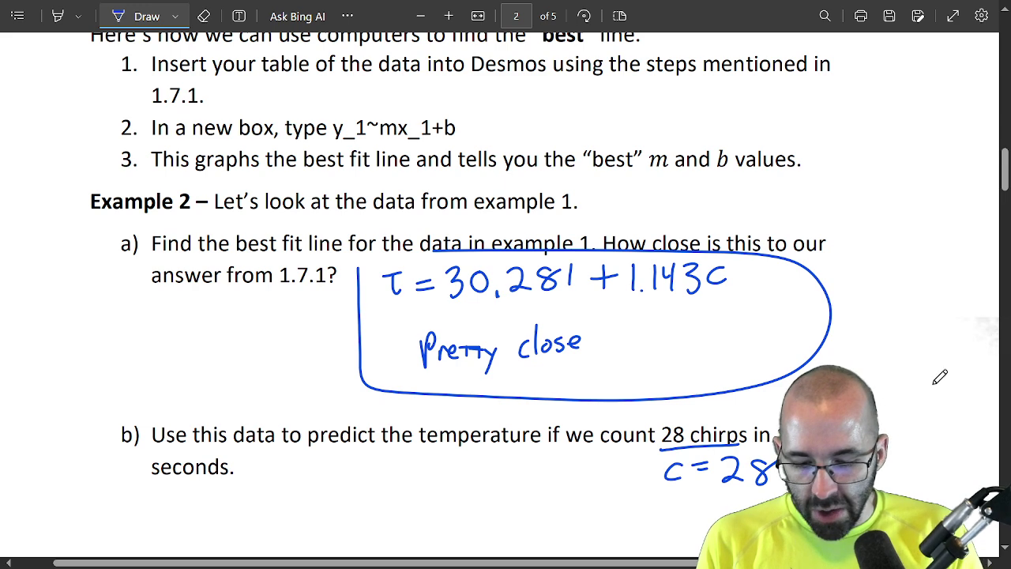
# Handwrite t = 30.281 + 1.143 · 28 below part b and start a second line with "t =".
pyautogui.scroll(-2, 770, 378)
pyautogui.scroll(-2, 506, 295)
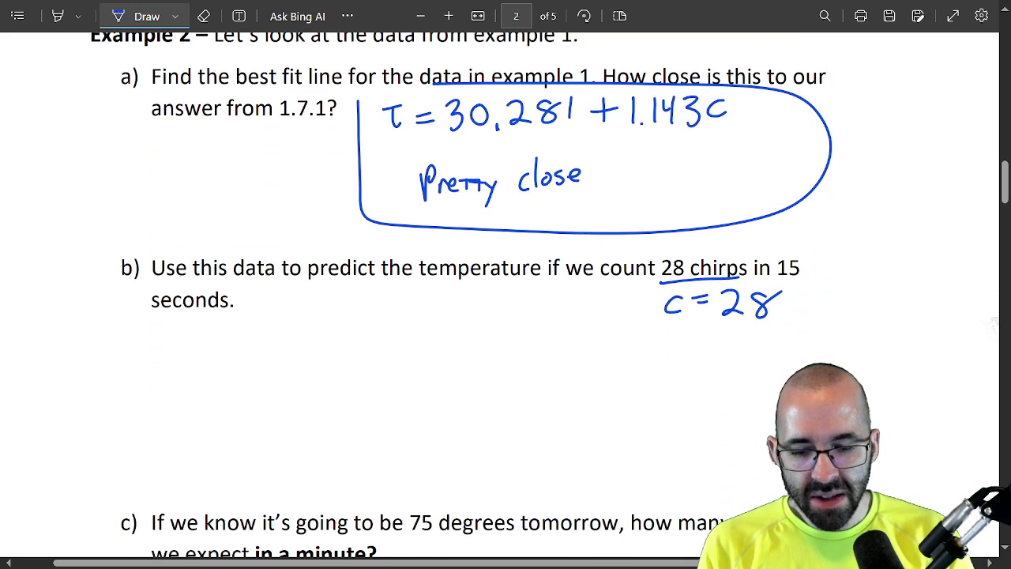
pyautogui.moveTo(245, 346)
pyautogui.mouseDown()
pyautogui.moveTo(247, 370)
pyautogui.moveTo(256, 343)
pyautogui.mouseUp()
pyautogui.moveTo(264, 347)
pyautogui.mouseDown()
pyautogui.moveTo(281, 345)
pyautogui.moveTo(279, 356)
pyautogui.moveTo(304, 363)
pyautogui.mouseUp()
pyautogui.moveTo(331, 339)
pyautogui.mouseDown()
pyautogui.moveTo(402, 355)
pyautogui.moveTo(427, 336)
pyautogui.moveTo(459, 355)
pyautogui.mouseUp()
pyautogui.click(359, 358)
pyautogui.moveTo(446, 345); pyautogui.dragTo(513, 351)
pyautogui.click(501, 353)
pyautogui.moveTo(521, 329)
pyautogui.mouseDown()
pyautogui.moveTo(520, 342)
pyautogui.moveTo(534, 339)
pyautogui.mouseUp()
pyautogui.moveTo(541, 332)
pyautogui.mouseDown()
pyautogui.moveTo(556, 338)
pyautogui.moveTo(542, 353)
pyautogui.mouseUp()
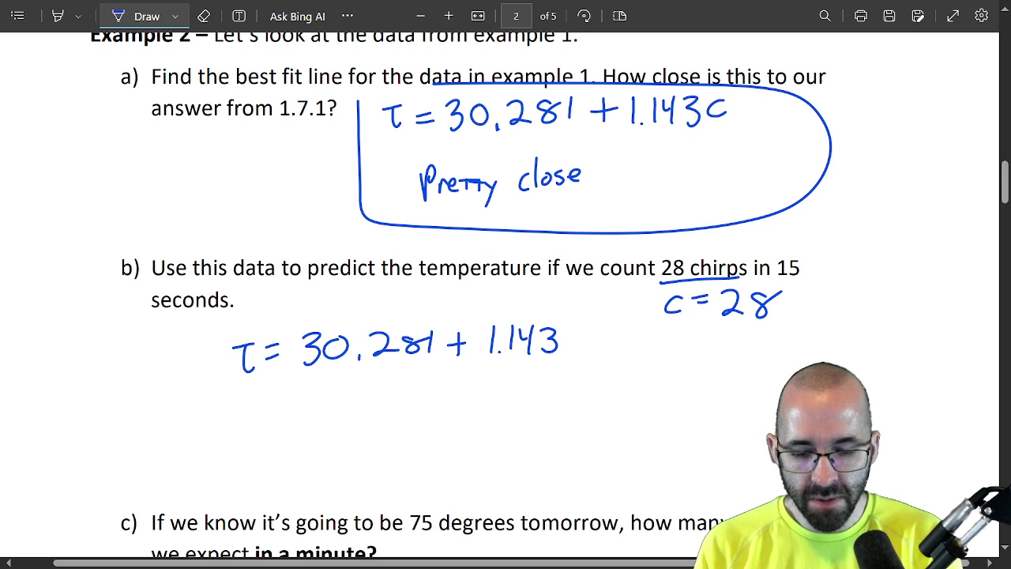
pyautogui.moveTo(586, 328)
pyautogui.mouseDown()
pyautogui.moveTo(602, 350)
pyautogui.moveTo(640, 324)
pyautogui.mouseUp()
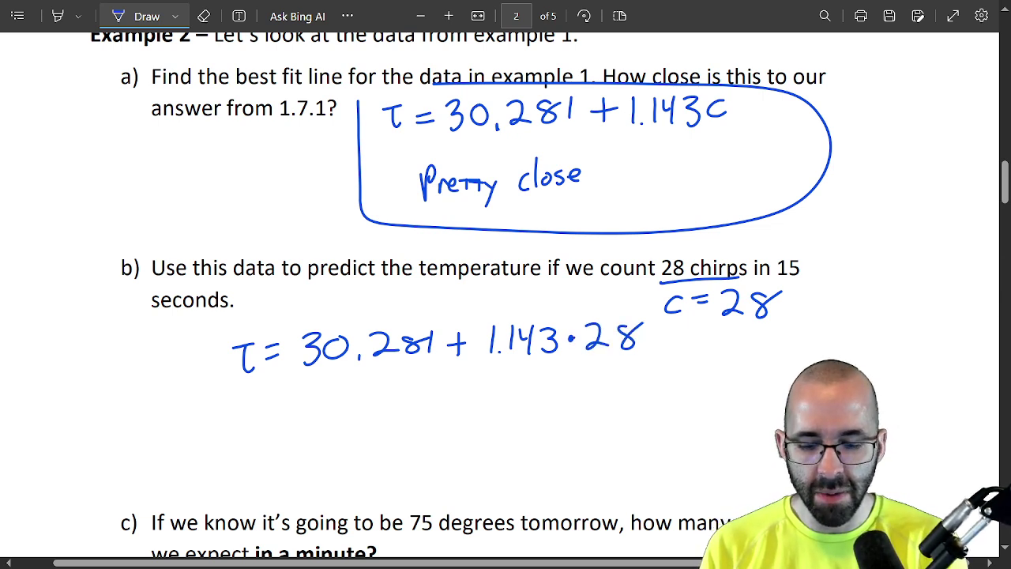
pyautogui.moveTo(270, 408); pyautogui.dragTo(289, 410)
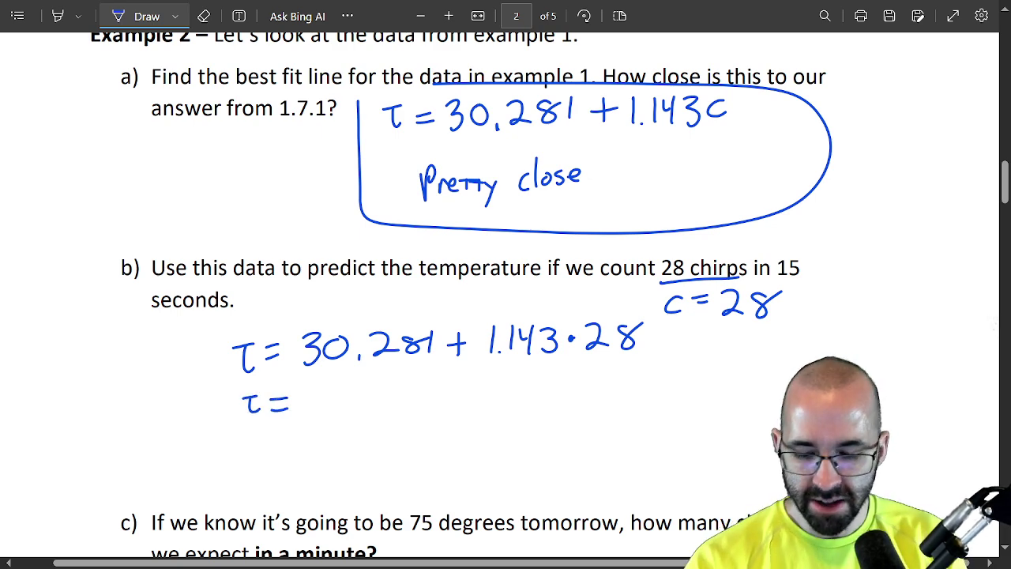
# Switch to Desmos and delete the c = 32 + 1.1t expression.
pyautogui.hotkey('alt', 'Tab')
pyautogui.click(147, 484)
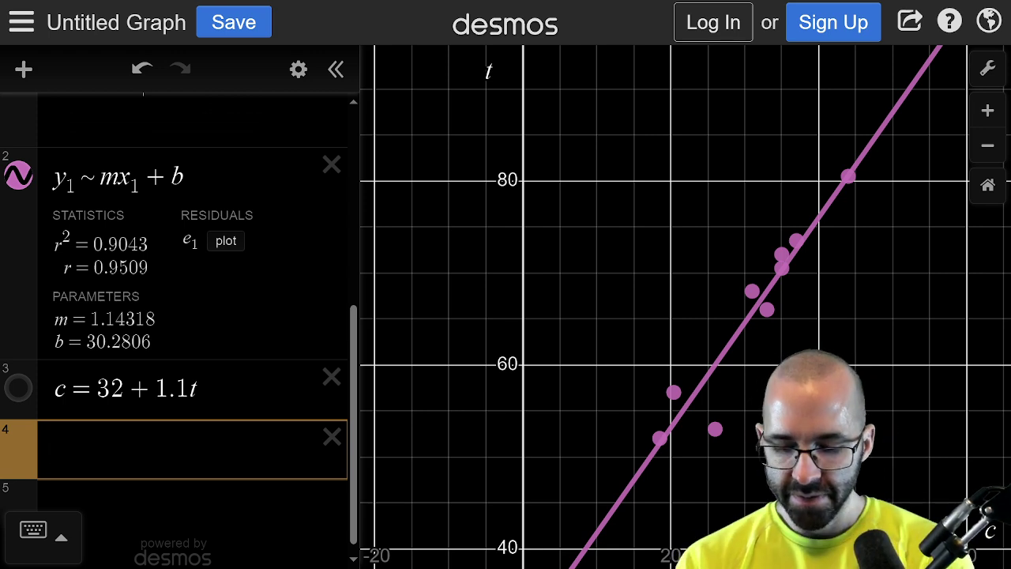
pyautogui.click(330, 377)
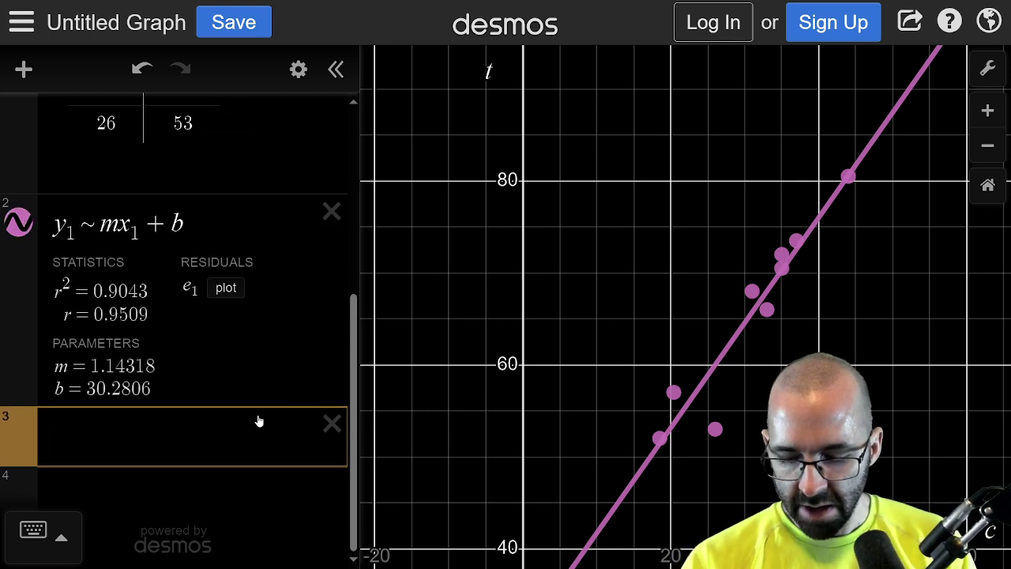
# Recheck the equation in the notes and calculate 30.281 + 28 · 1.143 in the empty Desmos expression line.
pyautogui.hotkey('alt', 'Tab')
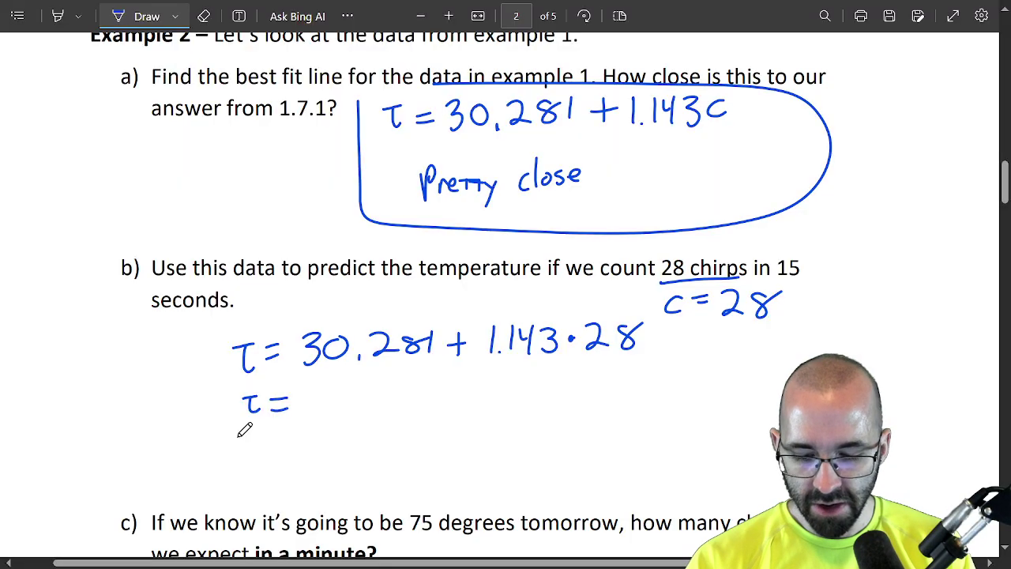
pyautogui.hotkey('alt', 'Tab')
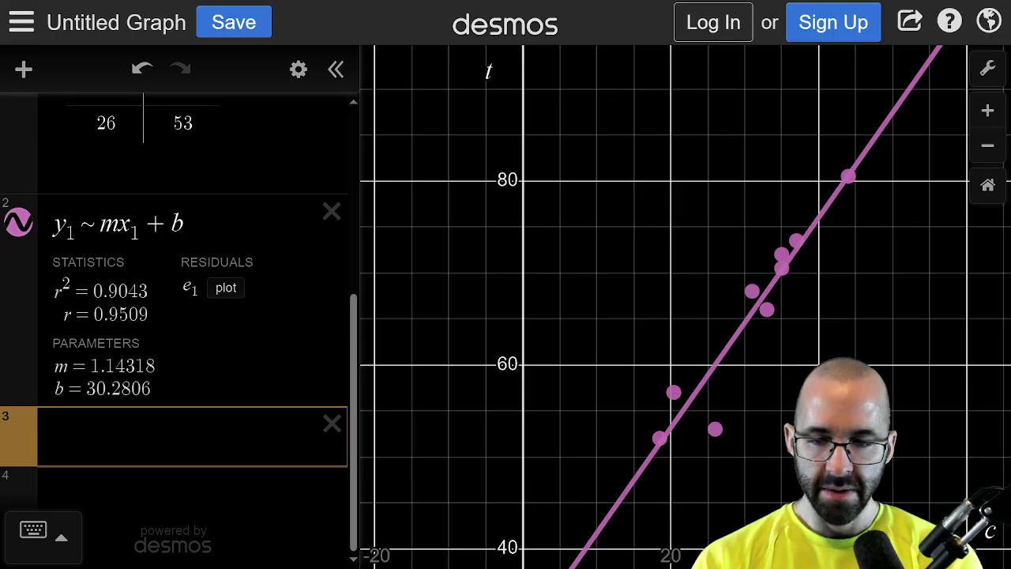
pyautogui.hotkey('alt', 'Tab')
pyautogui.hotkey('alt', 'Tab')
pyautogui.write('30.281')
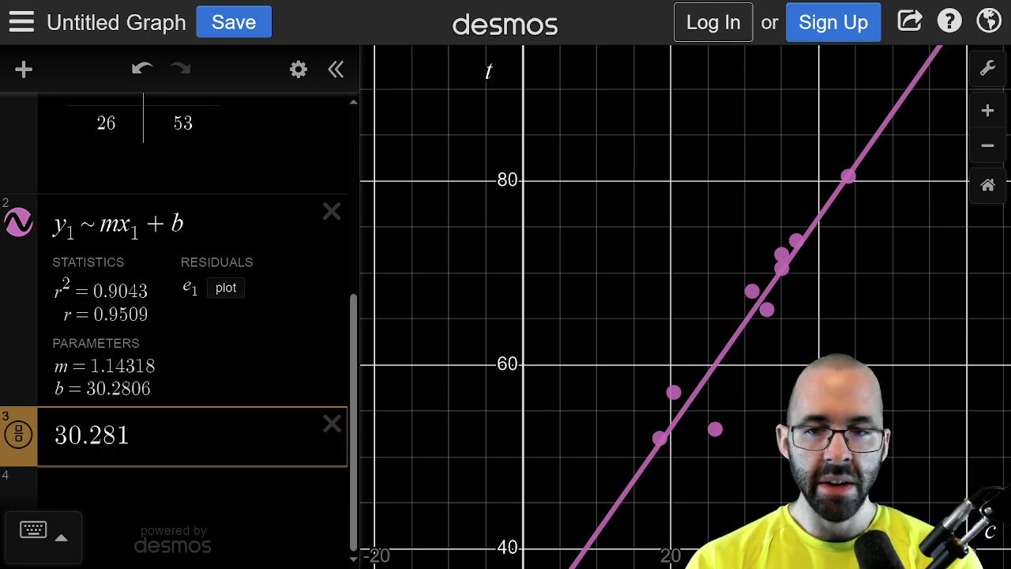
pyautogui.write('+28*1.1')
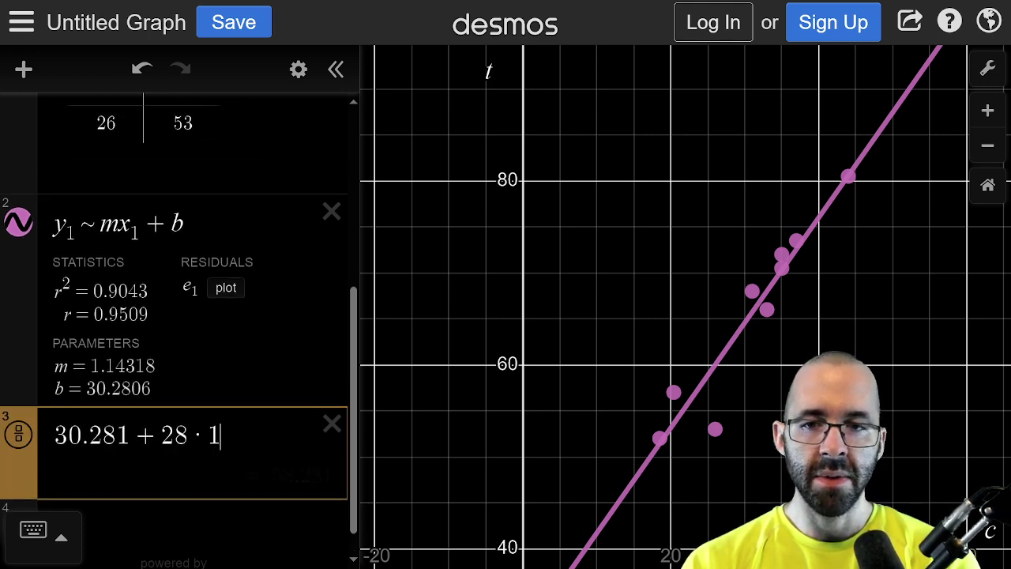
pyautogui.write('43')
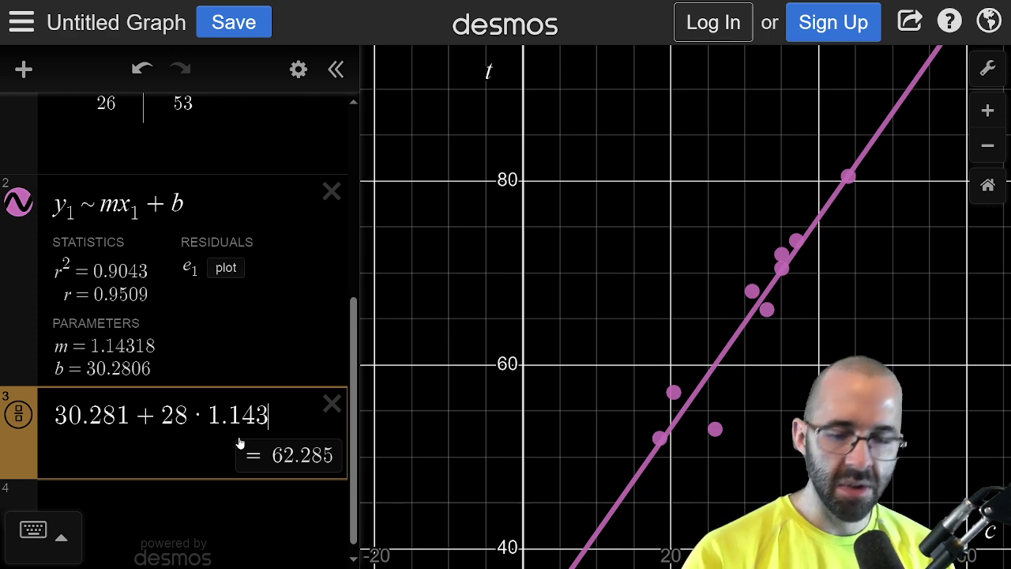
# Return to the notes and complete the second handwritten line of part b as t = 62.285.
pyautogui.hotkey('alt', 'Tab')
pyautogui.moveTo(323, 379)
pyautogui.mouseDown()
pyautogui.moveTo(308, 403)
pyautogui.moveTo(353, 406)
pyautogui.moveTo(398, 404)
pyautogui.moveTo(423, 384)
pyautogui.moveTo(431, 400)
pyautogui.moveTo(450, 375)
pyautogui.mouseUp()
pyautogui.click(364, 405)
# Handwrite "or about 62° F" beside the part b result and draw a box around 62° F.
pyautogui.moveTo(538, 384); pyautogui.dragTo(536, 386)
pyautogui.moveTo(546, 395); pyautogui.dragTo(555, 381)
pyautogui.moveTo(620, 384); pyautogui.dragTo(627, 396)
pyautogui.moveTo(630, 361)
pyautogui.mouseDown()
pyautogui.moveTo(645, 395)
pyautogui.moveTo(631, 397)
pyautogui.mouseUp()
pyautogui.moveTo(659, 381); pyautogui.dragTo(681, 396)
pyautogui.moveTo(694, 379)
pyautogui.mouseDown()
pyautogui.moveTo(694, 395)
pyautogui.moveTo(704, 378)
pyautogui.mouseUp()
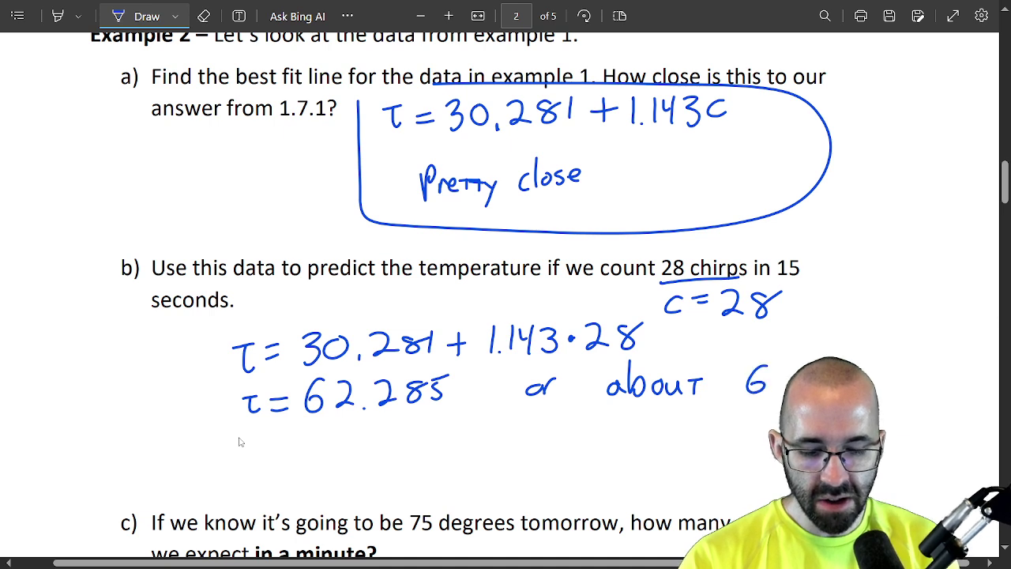
pyautogui.moveTo(733, 347)
pyautogui.mouseDown()
pyautogui.moveTo(731, 410)
pyautogui.moveTo(724, 345)
pyautogui.mouseUp()
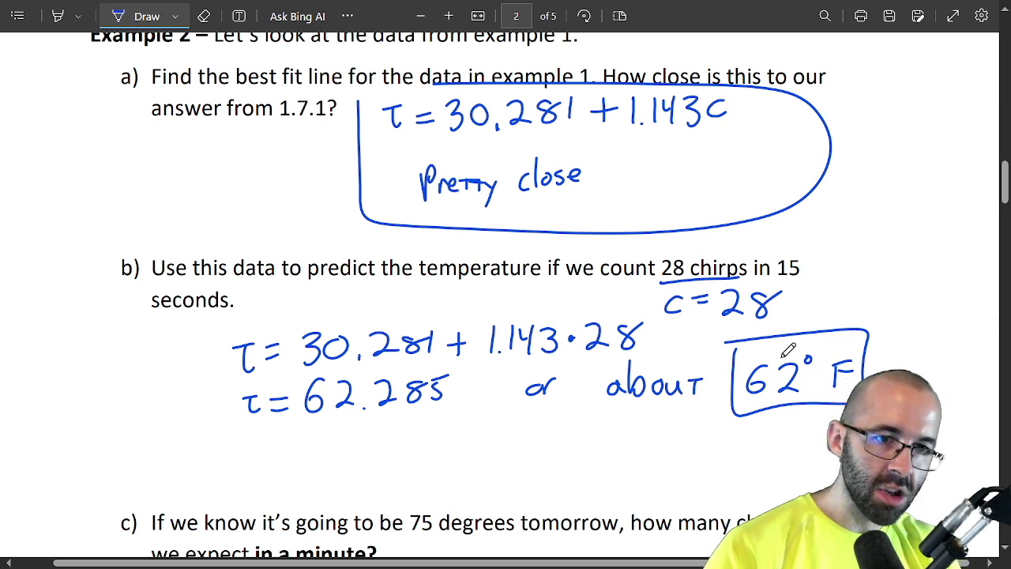
# Switch to Desmos and plot the point (28,62) in a new expression line.
pyautogui.hotkey('alt', 'Tab')
pyautogui.click(149, 515)
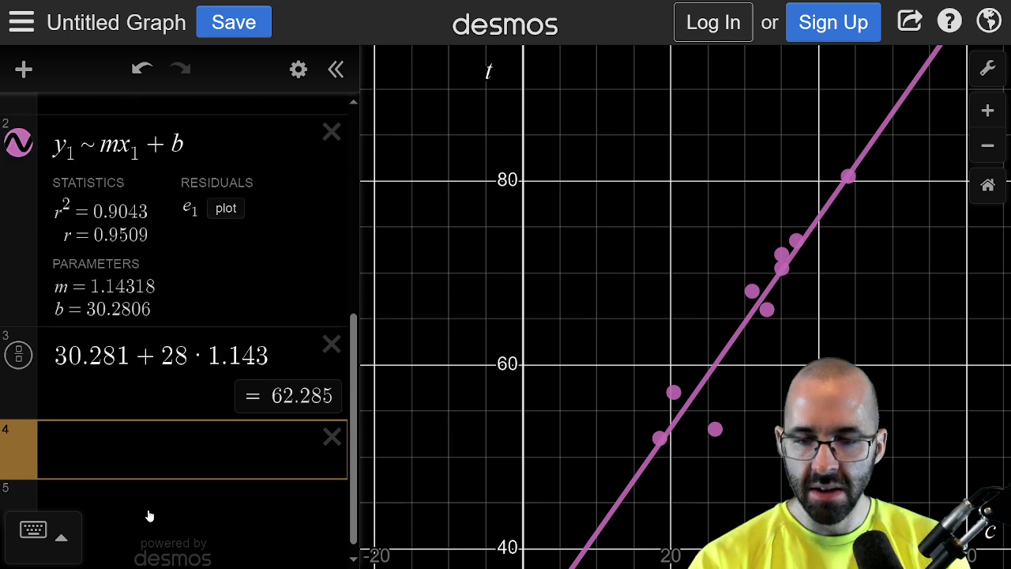
pyautogui.write('(28,6')
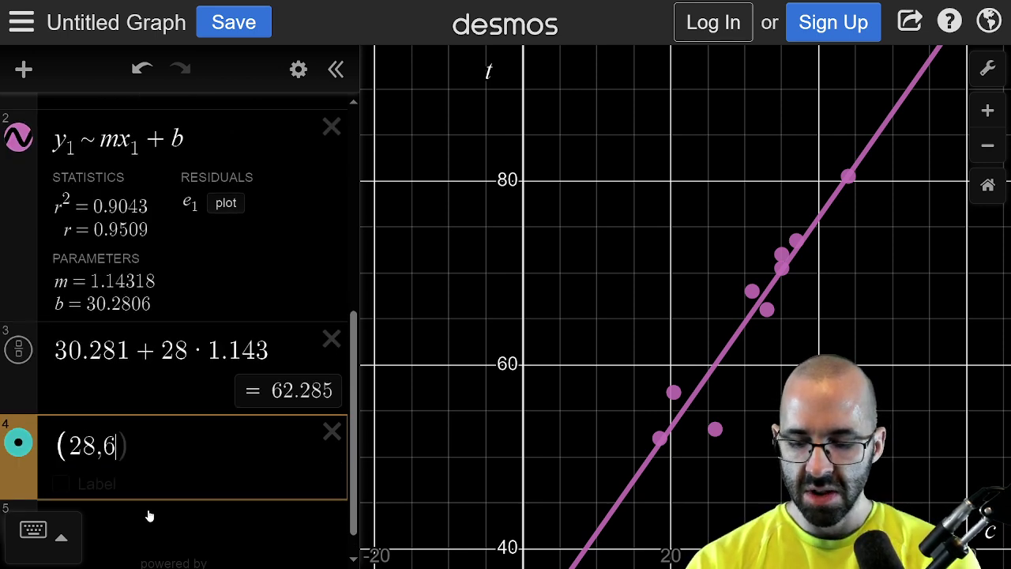
pyautogui.write('2)')
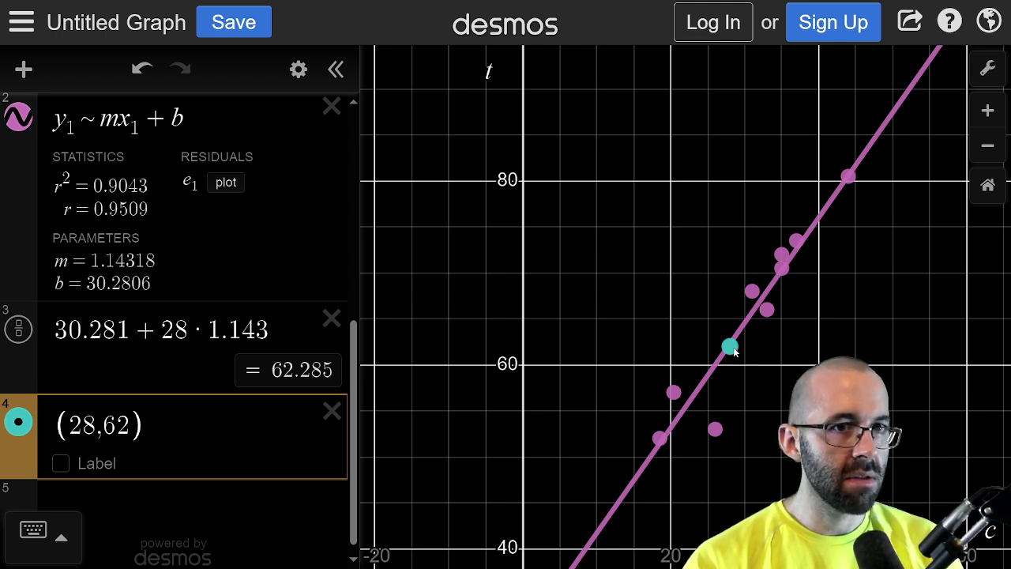
# Change the plotted point's second coordinate to 62.285.
pyautogui.press('Left')
pyautogui.press('Home')
pyautogui.press('Right')
pyautogui.press('Right')
pyautogui.press('Right')
pyautogui.press('Right')
pyautogui.press('Right')
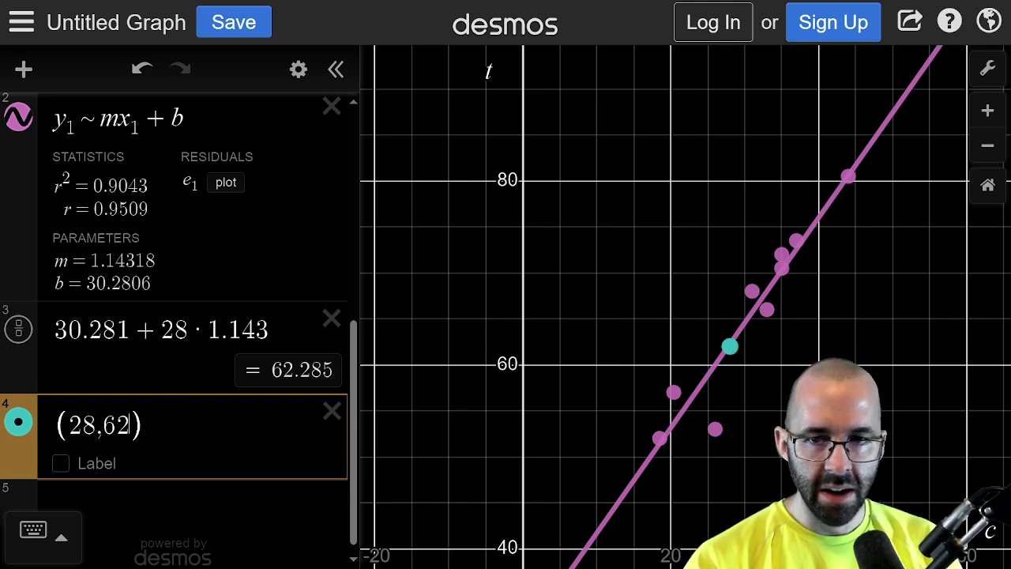
pyautogui.write('.285')
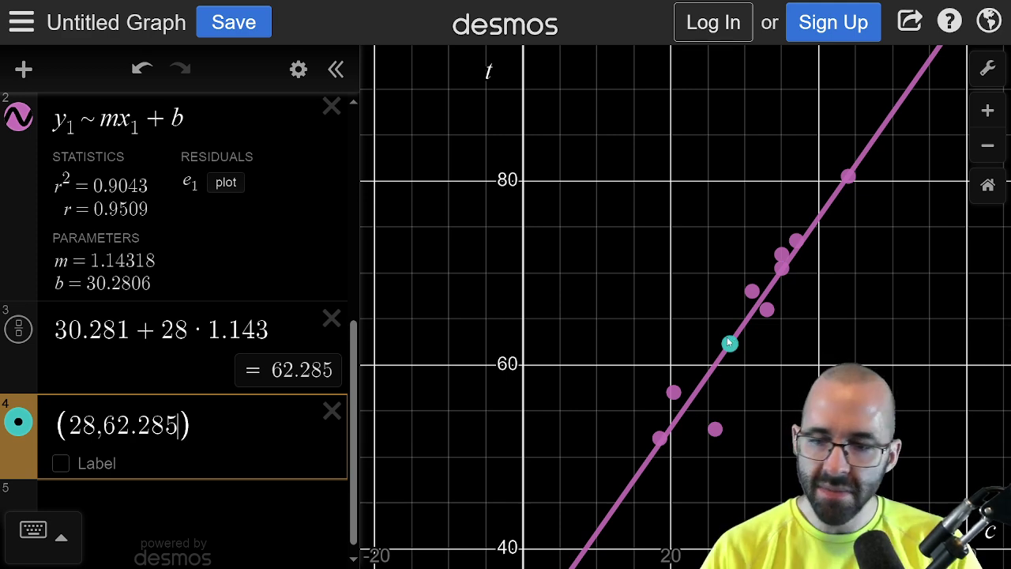
# Return to the PDF notes and handwrite "First find c when t = 75" beside the part c question.
pyautogui.hotkey('alt', 'Tab')
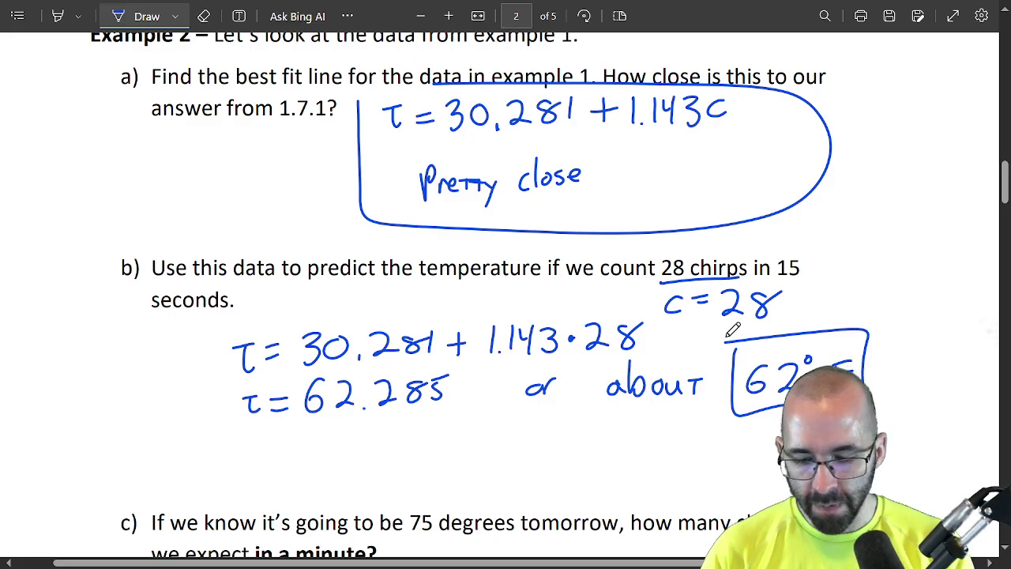
pyautogui.scroll(-3, 736, 331)
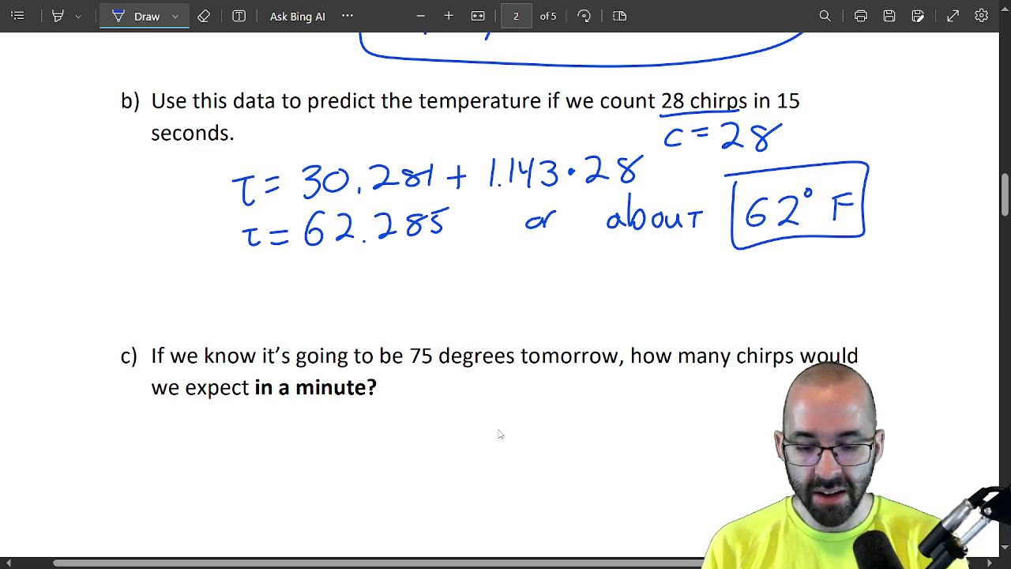
pyautogui.moveTo(411, 389); pyautogui.dragTo(420, 387)
pyautogui.moveTo(427, 386)
pyautogui.mouseDown()
pyautogui.moveTo(428, 399)
pyautogui.moveTo(446, 386)
pyautogui.mouseUp()
pyautogui.moveTo(455, 384)
pyautogui.mouseDown()
pyautogui.moveTo(445, 399)
pyautogui.moveTo(463, 398)
pyautogui.mouseUp()
pyautogui.moveTo(453, 386); pyautogui.dragTo(508, 396)
pyautogui.moveTo(497, 385); pyautogui.dragTo(536, 394)
pyautogui.moveTo(553, 383); pyautogui.dragTo(542, 394)
pyautogui.moveTo(547, 358)
pyautogui.mouseDown()
pyautogui.moveTo(549, 395)
pyautogui.moveTo(664, 376)
pyautogui.mouseUp()
pyautogui.moveTo(672, 362)
pyautogui.mouseDown()
pyautogui.moveTo(671, 391)
pyautogui.moveTo(681, 390)
pyautogui.mouseUp()
pyautogui.moveTo(683, 384); pyautogui.dragTo(750, 391)
pyautogui.moveTo(741, 376); pyautogui.dragTo(760, 375)
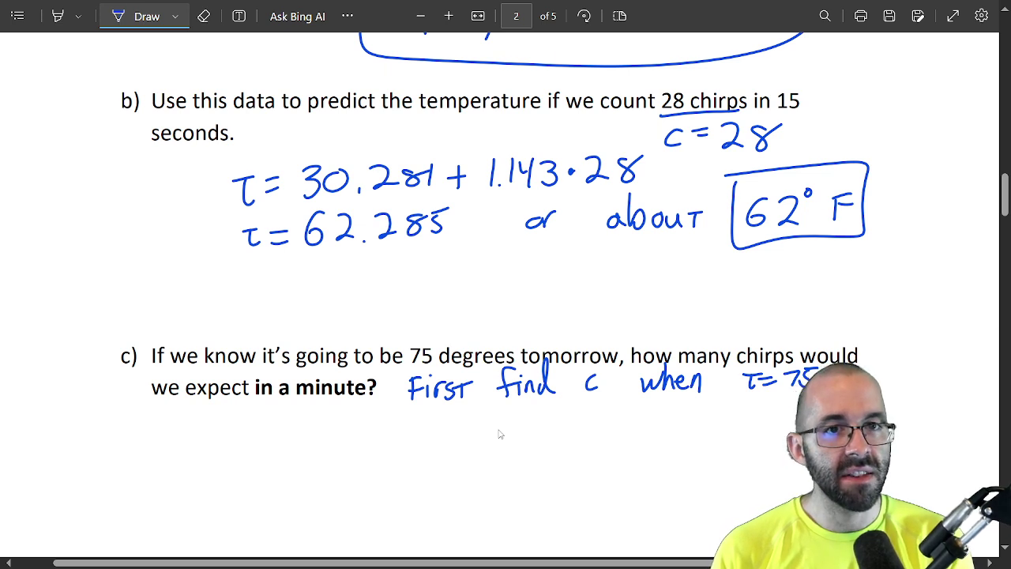
# Handwrite "Then mult. by 4." beneath the first note in part c.
pyautogui.moveTo(443, 414); pyautogui.dragTo(440, 433)
pyautogui.moveTo(428, 411)
pyautogui.mouseDown()
pyautogui.moveTo(455, 409)
pyautogui.moveTo(478, 431)
pyautogui.mouseUp()
pyautogui.moveTo(482, 422)
pyautogui.mouseDown()
pyautogui.moveTo(493, 432)
pyautogui.moveTo(543, 414)
pyautogui.moveTo(556, 427)
pyautogui.mouseUp()
pyautogui.moveTo(555, 411); pyautogui.dragTo(569, 424)
pyautogui.moveTo(577, 398); pyautogui.dragTo(575, 422)
pyautogui.moveTo(588, 409); pyautogui.dragTo(585, 424)
pyautogui.moveTo(637, 392); pyautogui.dragTo(654, 419)
pyautogui.moveTo(664, 404); pyautogui.dragTo(653, 435)
pyautogui.moveTo(702, 400); pyautogui.dragTo(716, 410)
pyautogui.moveTo(711, 395); pyautogui.dragTo(711, 421)
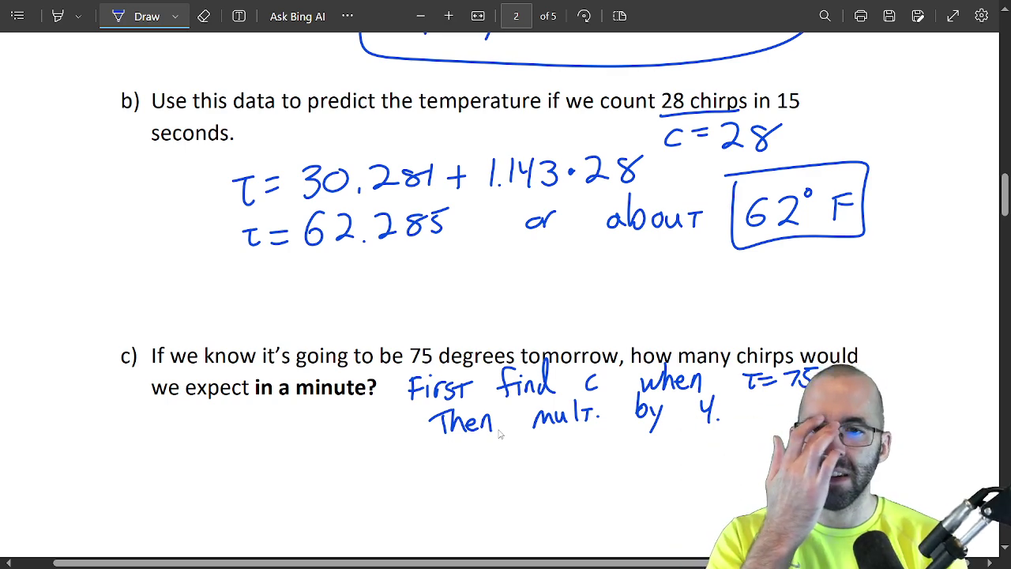
# Draw an arrow pointing to the "Then mult. by 4." note.
pyautogui.scroll(-3, 577, 445)
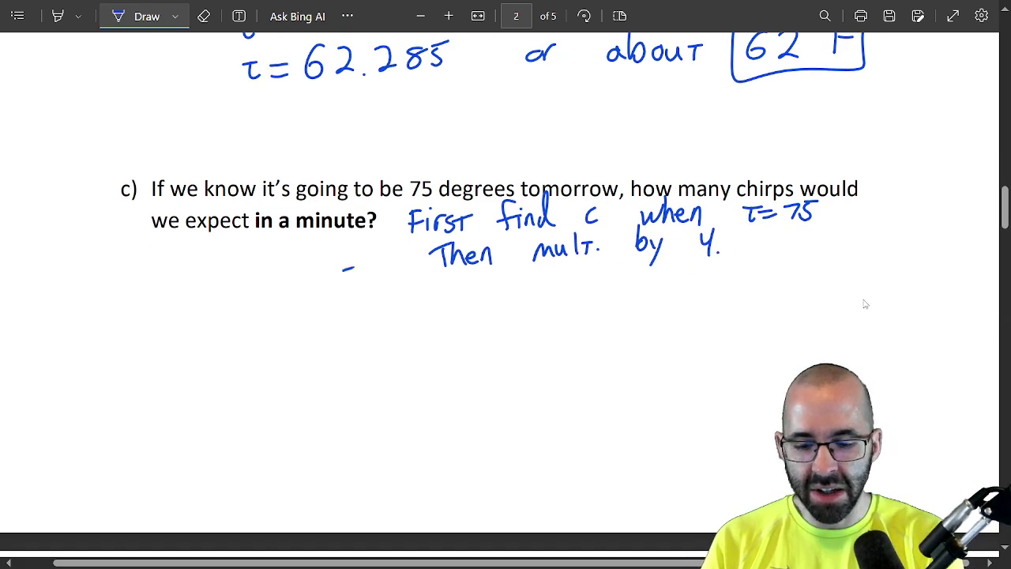
pyautogui.moveTo(344, 271); pyautogui.dragTo(403, 260)
pyautogui.moveTo(392, 251); pyautogui.dragTo(400, 277)
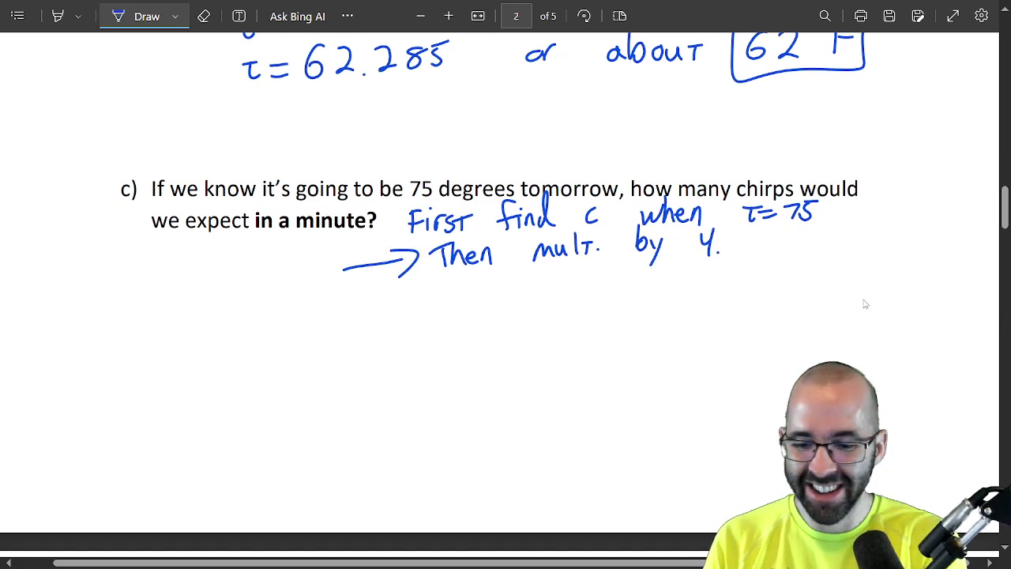
# Handwrite a two-line "Don't forget" reminder with the person's first name in blue at the tail of the arrow.
pyautogui.click(204, 16)
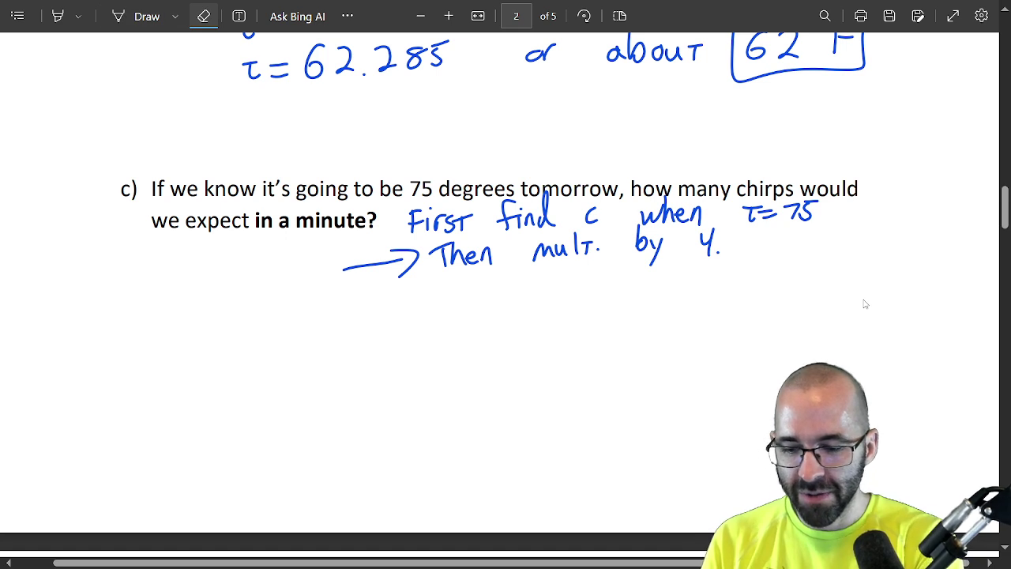
pyautogui.click(141, 16)
pyautogui.moveTo(212, 240); pyautogui.dragTo(211, 265)
pyautogui.moveTo(209, 239)
pyautogui.mouseDown()
pyautogui.moveTo(209, 264)
pyautogui.moveTo(236, 247)
pyautogui.mouseUp()
pyautogui.moveTo(240, 246); pyautogui.dragTo(256, 257)
pyautogui.moveTo(253, 251)
pyautogui.mouseDown()
pyautogui.moveTo(261, 248)
pyautogui.moveTo(253, 240)
pyautogui.mouseUp()
pyautogui.moveTo(290, 233)
pyautogui.mouseDown()
pyautogui.moveTo(284, 257)
pyautogui.moveTo(296, 246)
pyautogui.mouseUp()
pyautogui.moveTo(300, 242); pyautogui.dragTo(312, 242)
pyautogui.moveTo(314, 240)
pyautogui.mouseDown()
pyautogui.moveTo(310, 261)
pyautogui.moveTo(327, 237)
pyautogui.moveTo(335, 245)
pyautogui.mouseUp()
pyautogui.moveTo(344, 241); pyautogui.dragTo(342, 251)
pyautogui.moveTo(233, 266)
pyautogui.mouseDown()
pyautogui.moveTo(257, 264)
pyautogui.moveTo(236, 286)
pyautogui.moveTo(276, 279)
pyautogui.mouseUp()
pyautogui.moveTo(293, 269)
pyautogui.mouseDown()
pyautogui.moveTo(290, 278)
pyautogui.moveTo(301, 269)
pyautogui.mouseUp()
pyautogui.moveTo(311, 251); pyautogui.dragTo(307, 272)
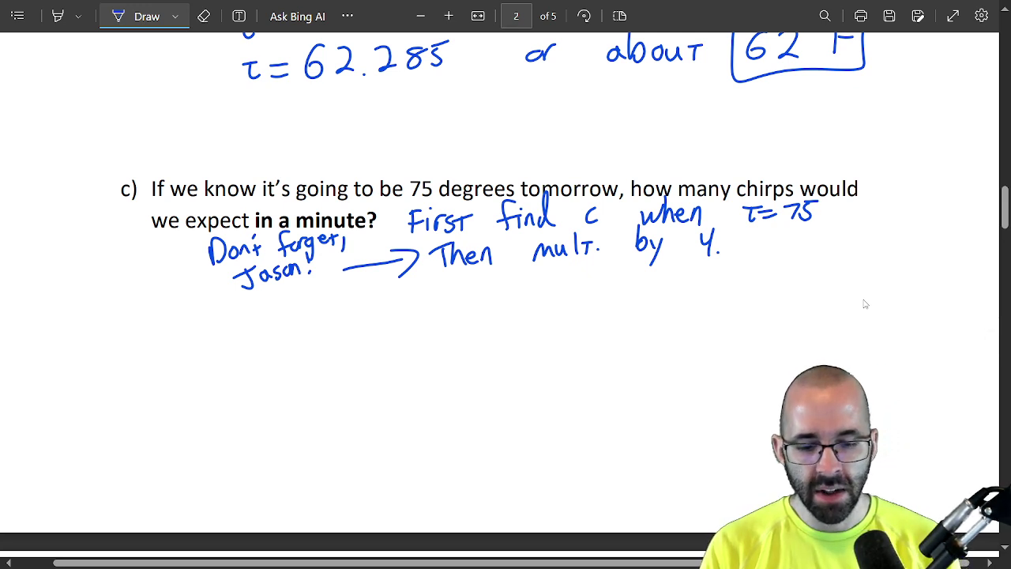
# Handwrite the equation 75 = 30.281 + 1.143 · c below the part c notes.
pyautogui.scroll(1, 786, 330)
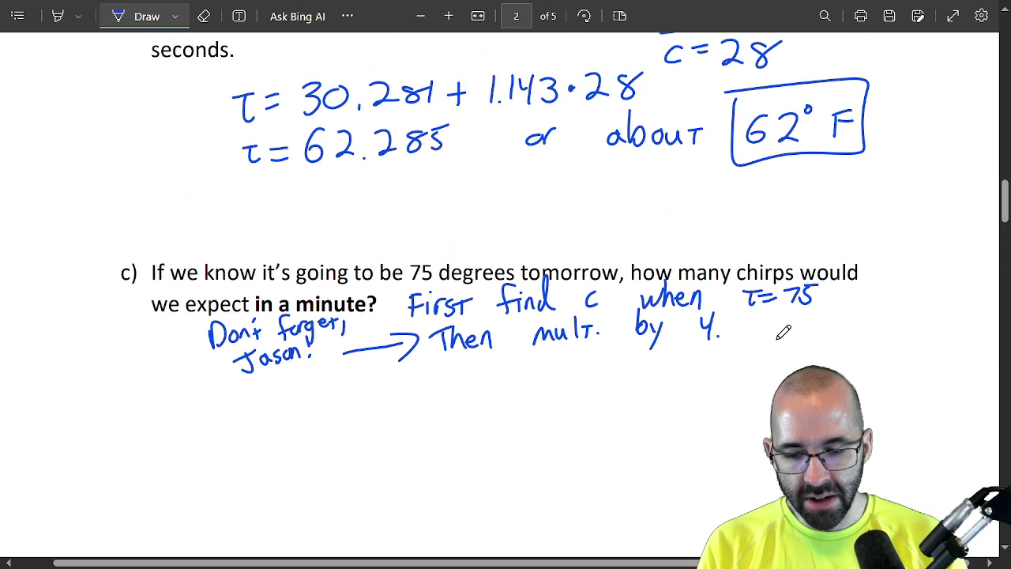
pyautogui.moveTo(337, 405); pyautogui.dragTo(357, 436)
pyautogui.moveTo(387, 401); pyautogui.dragTo(386, 431)
pyautogui.moveTo(386, 399); pyautogui.dragTo(443, 398)
pyautogui.moveTo(427, 413)
pyautogui.mouseDown()
pyautogui.moveTo(466, 405)
pyautogui.moveTo(454, 422)
pyautogui.mouseUp()
pyautogui.moveTo(495, 390); pyautogui.dragTo(496, 414)
pyautogui.moveTo(524, 394)
pyautogui.mouseDown()
pyautogui.moveTo(545, 411)
pyautogui.moveTo(566, 390)
pyautogui.moveTo(581, 411)
pyautogui.moveTo(616, 397)
pyautogui.mouseUp()
pyautogui.moveTo(634, 377); pyautogui.dragTo(635, 411)
pyautogui.moveTo(644, 406)
pyautogui.mouseDown()
pyautogui.moveTo(681, 392)
pyautogui.moveTo(674, 403)
pyautogui.mouseUp()
pyautogui.moveTo(691, 374)
pyautogui.mouseDown()
pyautogui.moveTo(693, 403)
pyautogui.moveTo(768, 401)
pyautogui.mouseUp()
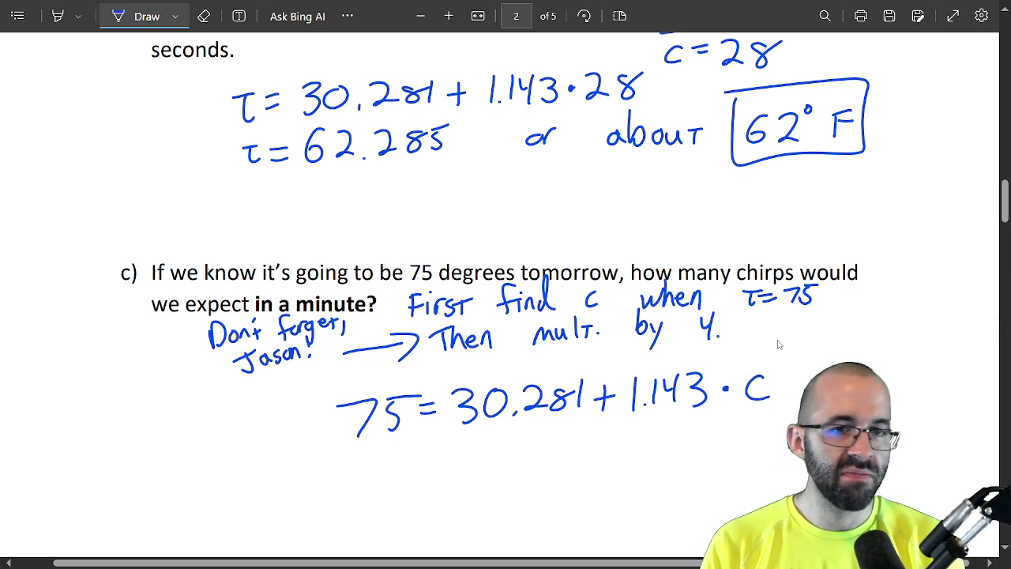
# Switch to red ink and write −30.281 under both sides of the part c equation.
pyautogui.scroll(-4, 956, 397)
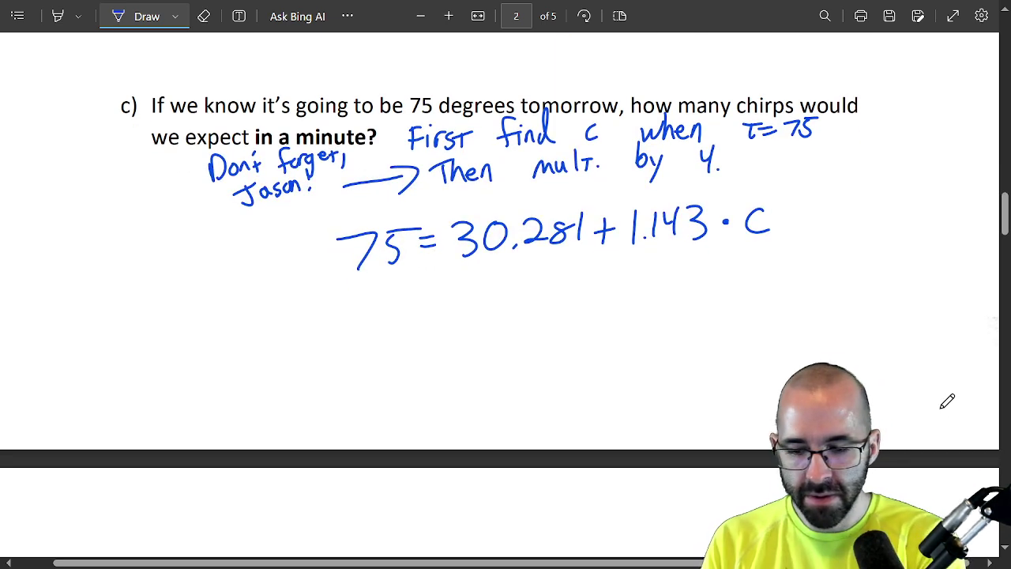
pyautogui.click(176, 15)
pyautogui.click(223, 108)
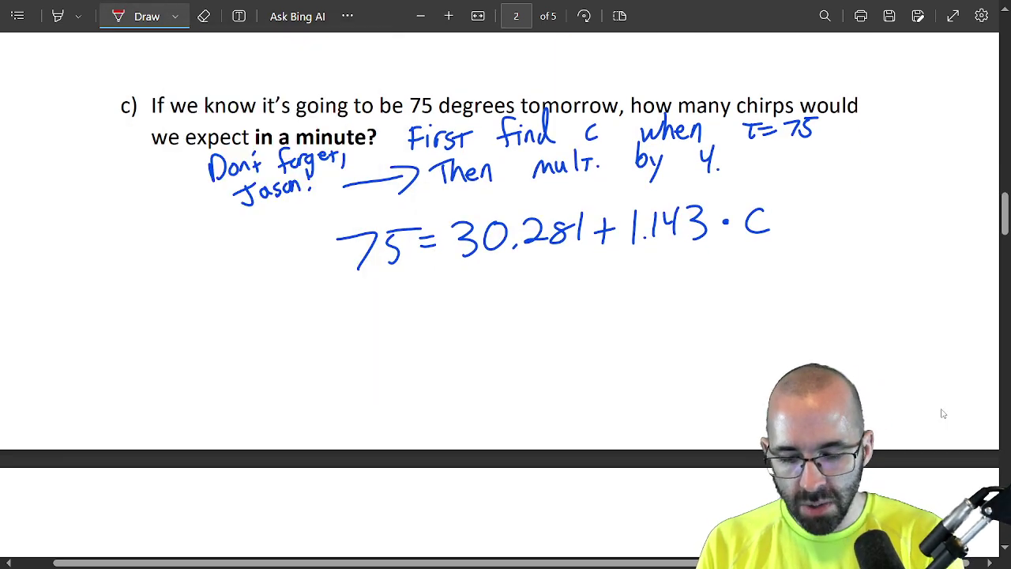
pyautogui.moveTo(445, 289); pyautogui.dragTo(463, 283)
pyautogui.moveTo(471, 271); pyautogui.dragTo(472, 297)
pyautogui.moveTo(494, 270); pyautogui.dragTo(546, 283)
pyautogui.click(517, 287)
pyautogui.moveTo(566, 267)
pyautogui.mouseDown()
pyautogui.moveTo(554, 278)
pyautogui.moveTo(566, 267)
pyautogui.mouseUp()
pyautogui.moveTo(576, 260); pyautogui.dragTo(577, 278)
pyautogui.moveTo(286, 296)
pyautogui.mouseDown()
pyautogui.moveTo(311, 305)
pyautogui.moveTo(328, 281)
pyautogui.moveTo(367, 293)
pyautogui.moveTo(378, 278)
pyautogui.moveTo(390, 291)
pyautogui.mouseUp()
pyautogui.click(345, 298)
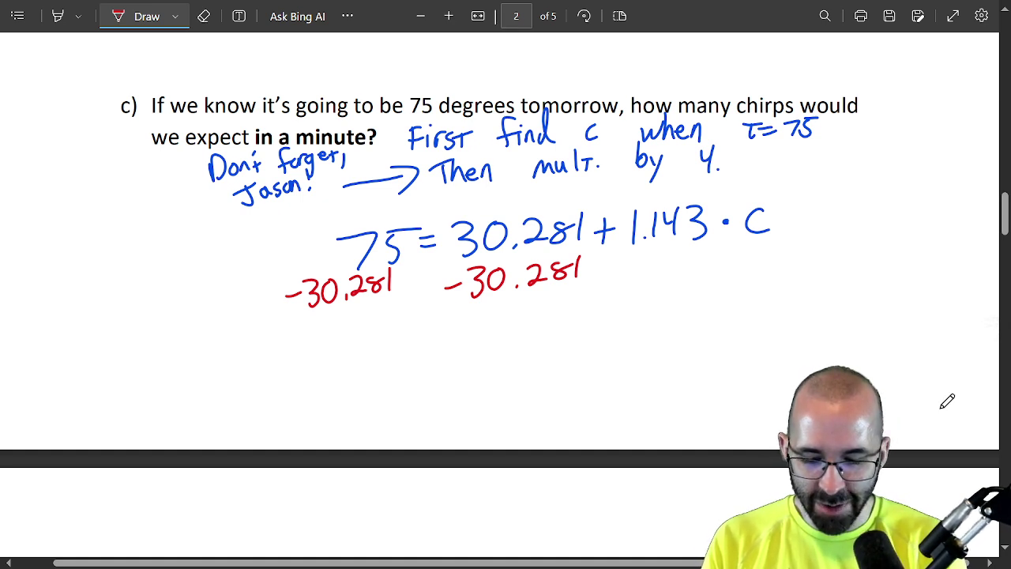
# Switch back to blue ink and write the simplified equation 44.719 = 1.143c on the line below.
pyautogui.click(176, 16)
pyautogui.click(318, 141)
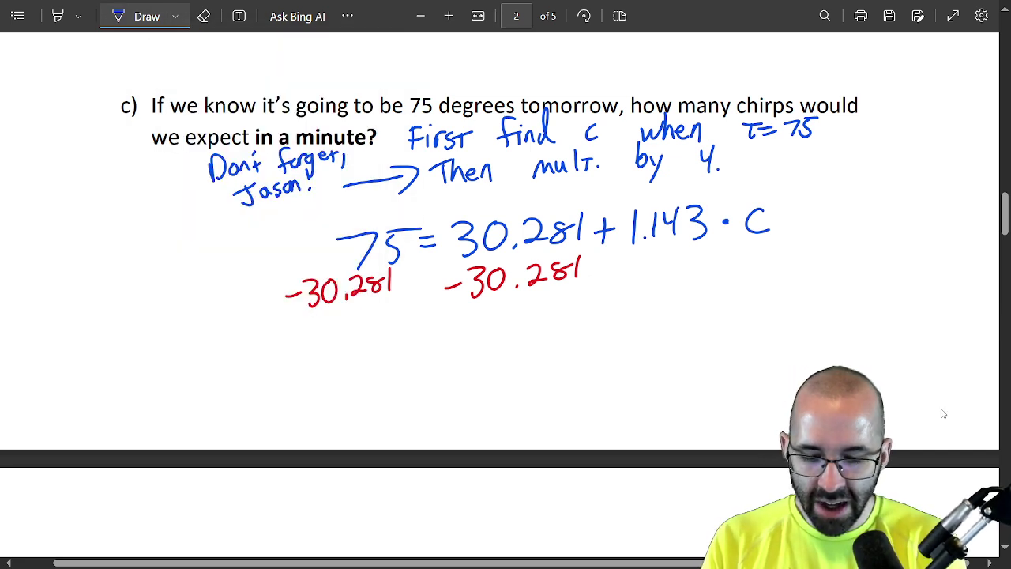
pyautogui.moveTo(315, 323)
pyautogui.mouseDown()
pyautogui.moveTo(326, 362)
pyautogui.moveTo(352, 340)
pyautogui.mouseUp()
pyautogui.moveTo(357, 320); pyautogui.dragTo(354, 360)
pyautogui.click(368, 354)
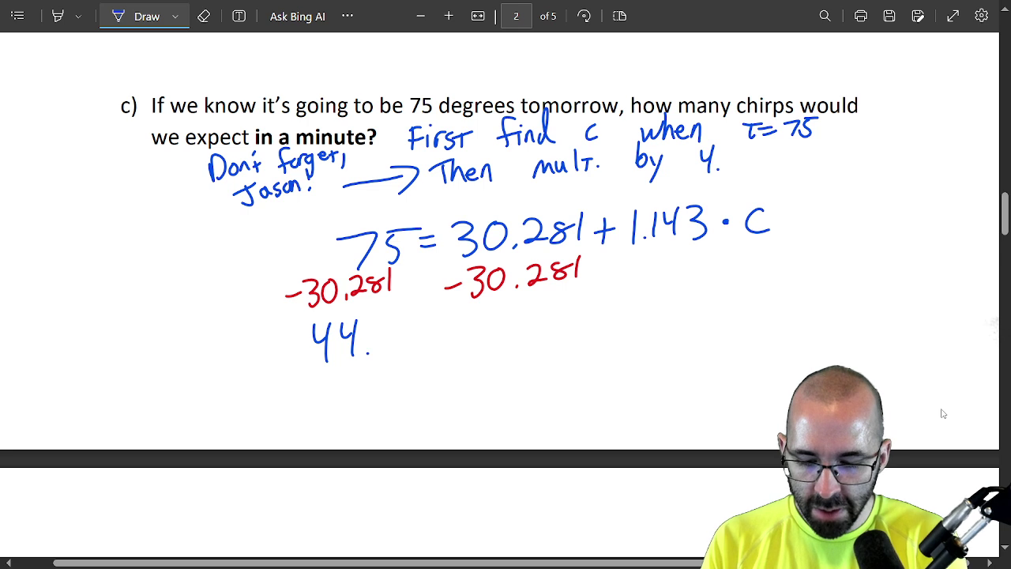
pyautogui.moveTo(378, 320)
pyautogui.mouseDown()
pyautogui.moveTo(388, 347)
pyautogui.moveTo(407, 345)
pyautogui.mouseUp()
pyautogui.moveTo(424, 316)
pyautogui.mouseDown()
pyautogui.moveTo(428, 346)
pyautogui.moveTo(463, 325)
pyautogui.moveTo(461, 335)
pyautogui.moveTo(499, 341)
pyautogui.moveTo(519, 329)
pyautogui.mouseUp()
pyautogui.click(510, 340)
pyautogui.moveTo(528, 311)
pyautogui.mouseDown()
pyautogui.moveTo(537, 335)
pyautogui.moveTo(582, 336)
pyautogui.mouseUp()
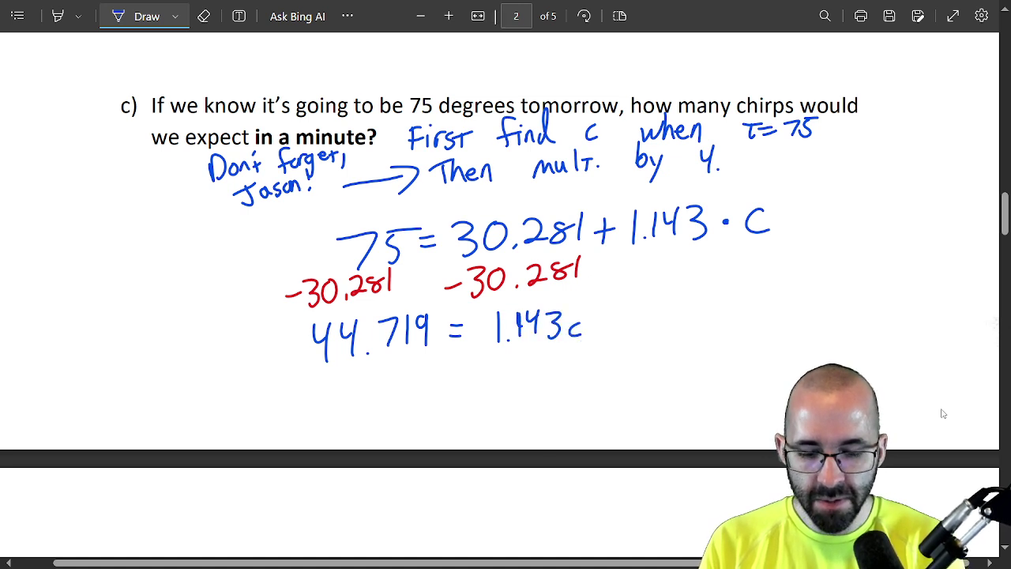
# Show in red ink both sides of 44.719 = 1.143c being divided by 1.143.
pyautogui.click(175, 15)
pyautogui.click(223, 108)
pyautogui.press('Escape')
pyautogui.moveTo(490, 348)
pyautogui.mouseDown()
pyautogui.moveTo(572, 346)
pyautogui.moveTo(514, 381)
pyautogui.moveTo(543, 366)
pyautogui.moveTo(539, 374)
pyautogui.mouseUp()
pyautogui.moveTo(546, 358)
pyautogui.mouseDown()
pyautogui.moveTo(556, 365)
pyautogui.moveTo(549, 376)
pyautogui.moveTo(521, 381)
pyautogui.mouseUp()
pyautogui.moveTo(305, 370); pyautogui.dragTo(415, 345)
pyautogui.moveTo(342, 381)
pyautogui.mouseDown()
pyautogui.moveTo(342, 399)
pyautogui.moveTo(359, 392)
pyautogui.mouseUp()
pyautogui.moveTo(366, 373); pyautogui.dragTo(373, 391)
pyautogui.moveTo(379, 370); pyautogui.dragTo(384, 392)
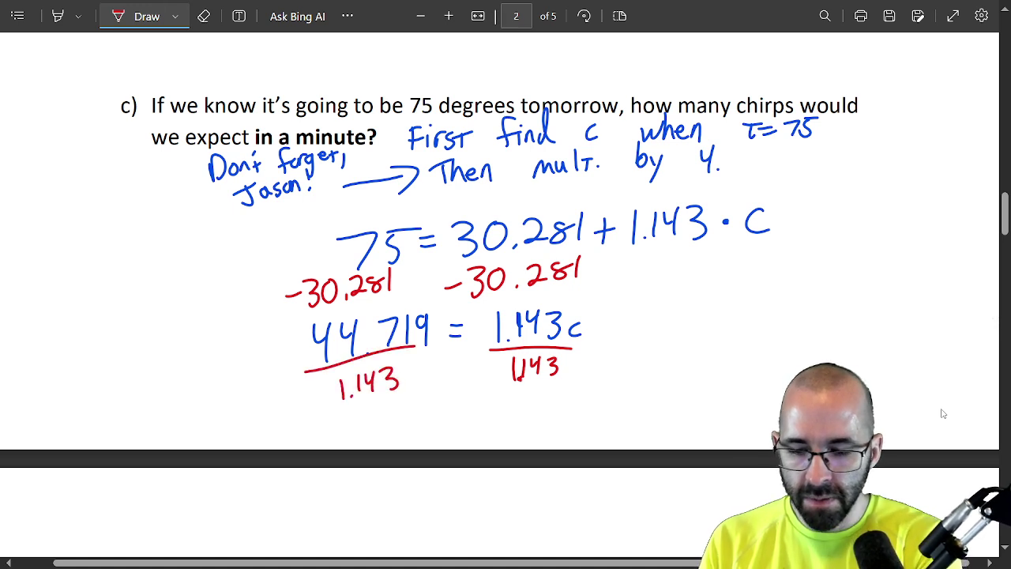
# Switch to blue ink and start the solution with "c ≈" beside the worked equation.
pyautogui.click(174, 16)
pyautogui.click(316, 139)
pyautogui.click(175, 16)
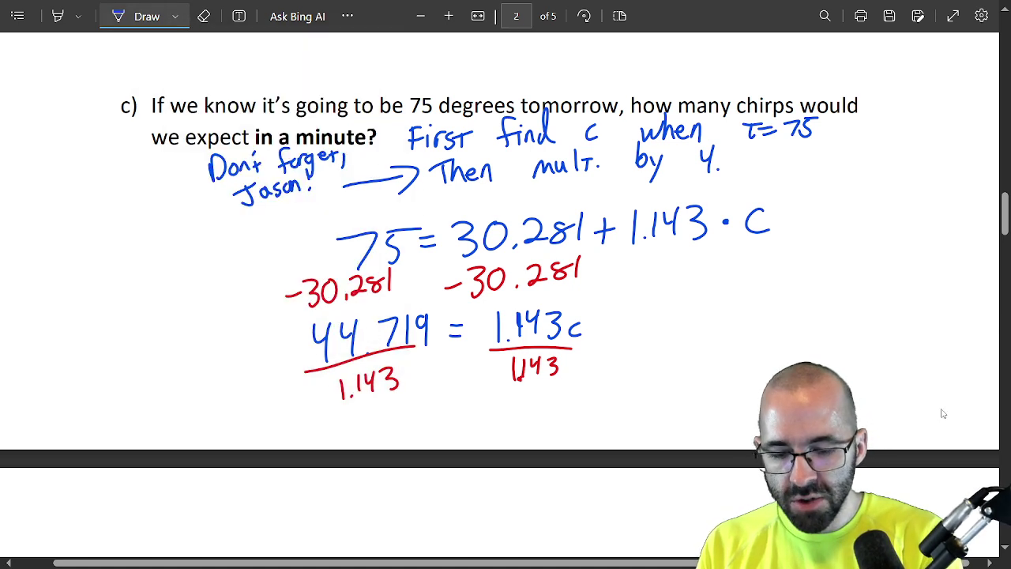
pyautogui.moveTo(708, 292)
pyautogui.mouseDown()
pyautogui.moveTo(706, 317)
pyautogui.moveTo(746, 291)
pyautogui.mouseUp()
pyautogui.moveTo(719, 313); pyautogui.dragTo(746, 307)
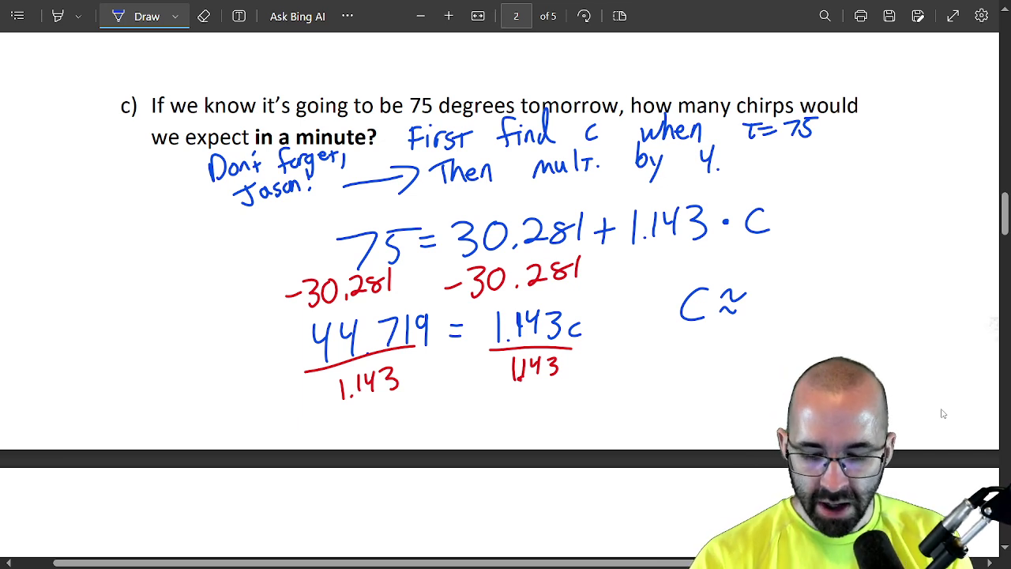
# Switch to Desmos and replace the point (28,62.285) with the calculation 44.719/1.143.
pyautogui.hotkey('alt', 'Tab')
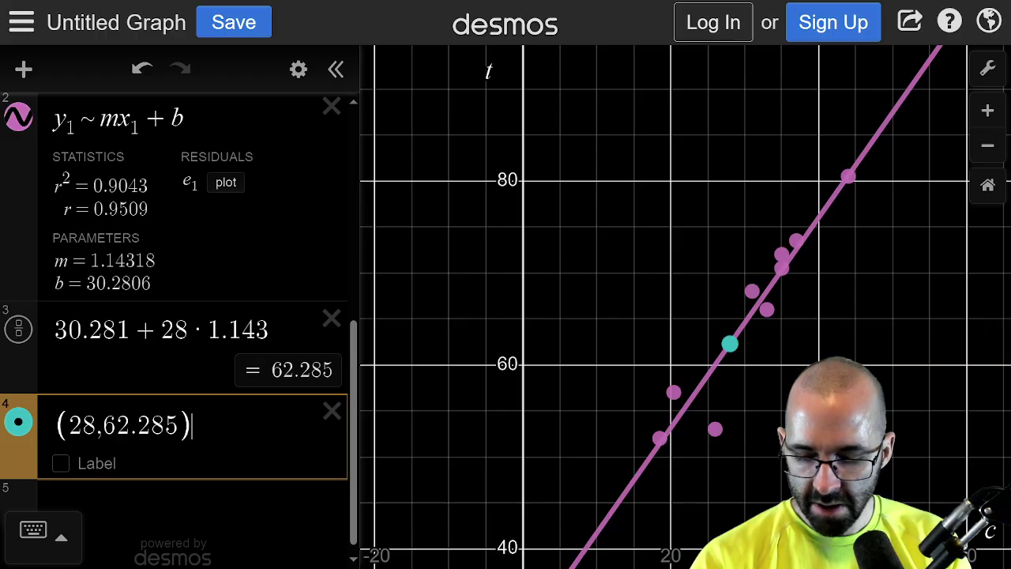
pyautogui.moveTo(192, 425); pyautogui.dragTo(24, 425)
pyautogui.write('44.719')
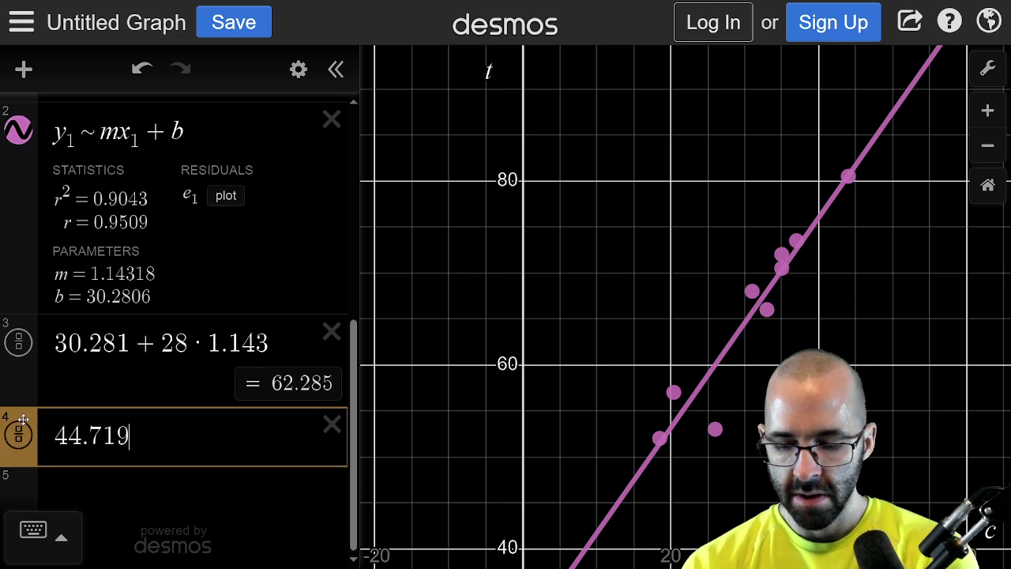
pyautogui.write('/1.143')
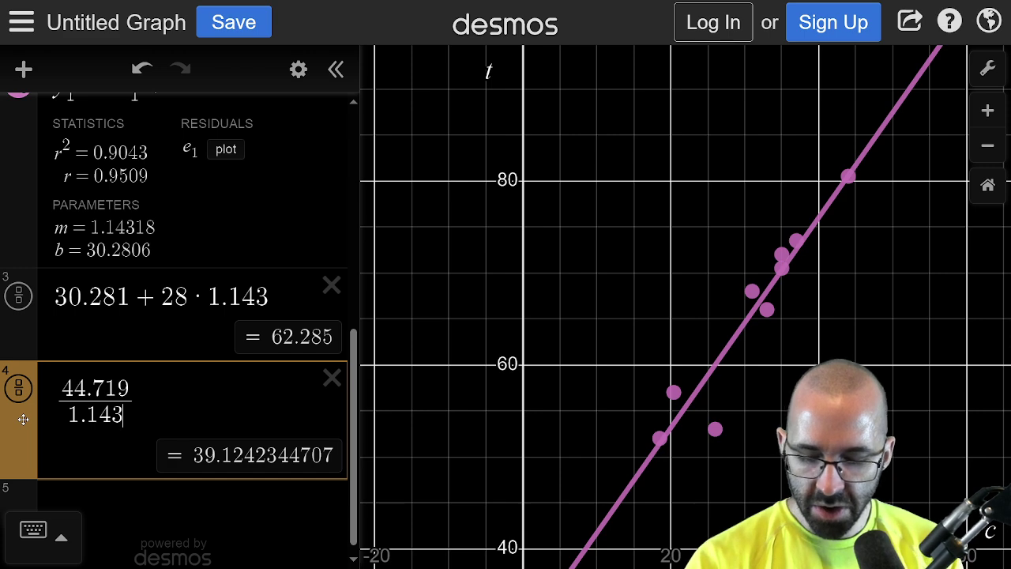
# Return to the notes and complete the solution as c ≈ 39.124.
pyautogui.hotkey('alt', 'Tab')
pyautogui.moveTo(762, 291)
pyautogui.mouseDown()
pyautogui.moveTo(763, 312)
pyautogui.moveTo(838, 309)
pyautogui.mouseUp()
pyautogui.click(802, 309)
pyautogui.moveTo(850, 286)
pyautogui.mouseDown()
pyautogui.moveTo(852, 298)
pyautogui.moveTo(864, 296)
pyautogui.mouseUp()
pyautogui.moveTo(862, 283); pyautogui.dragTo(860, 311)
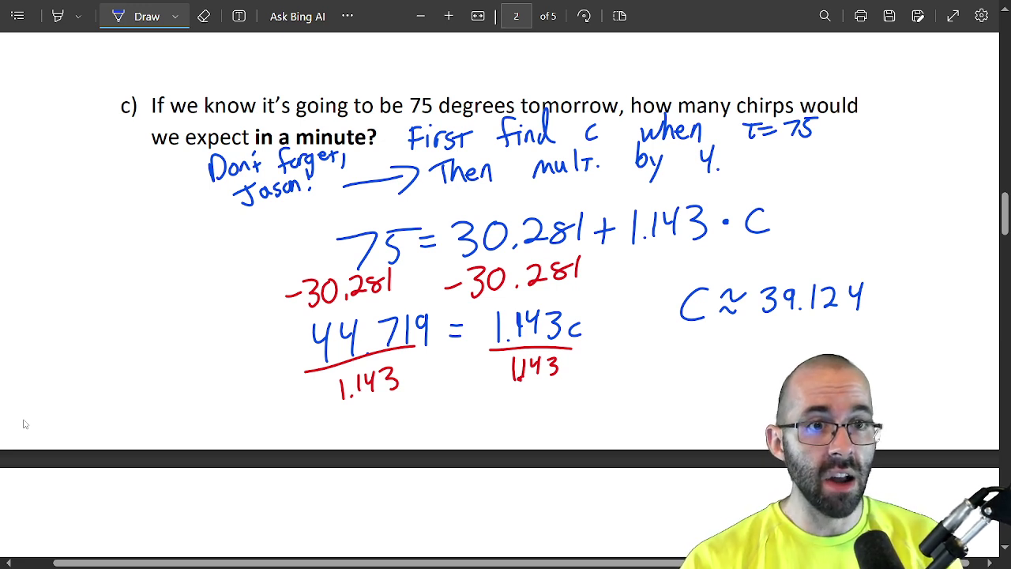
# Switch to Desmos and turn the 44.719/1.143 fraction into the plotted point (44.719/1.143, 75).
pyautogui.hotkey('alt', 'Tab')
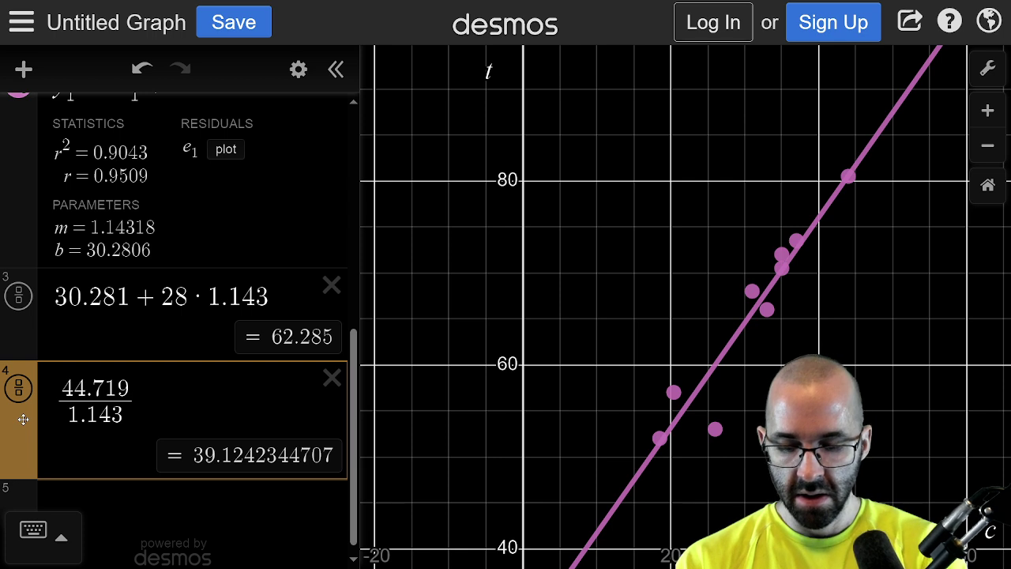
pyautogui.write(')')
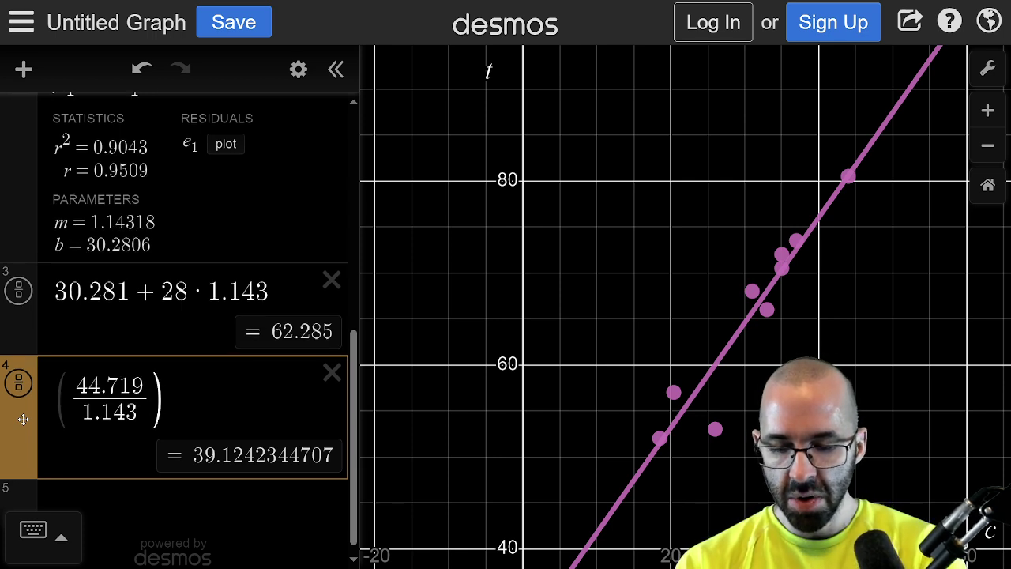
pyautogui.press('Home')
pyautogui.write('(')
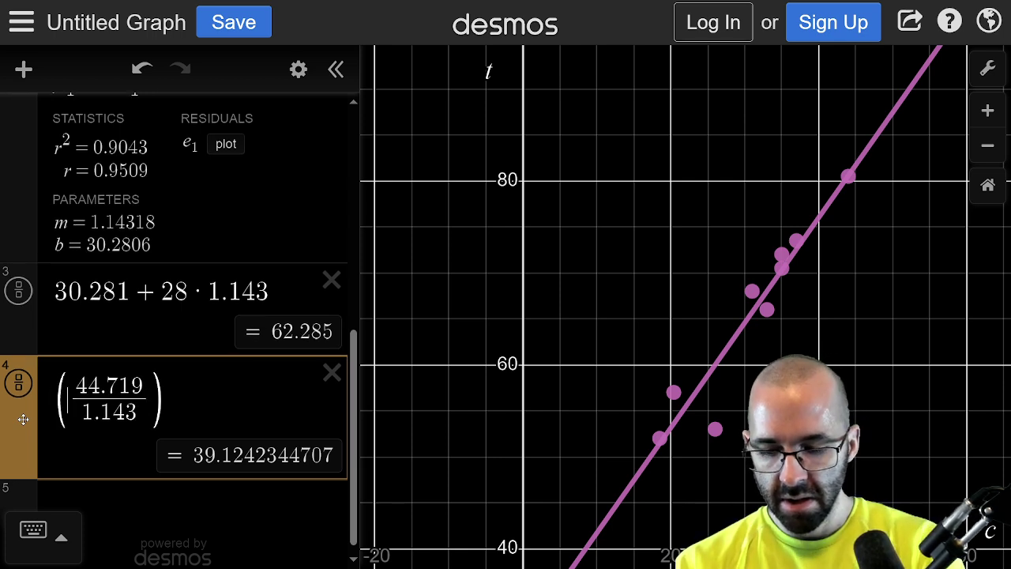
pyautogui.press('Right')
pyautogui.press('Right')
pyautogui.press('Right')
pyautogui.press('Right')
pyautogui.press('Right')
pyautogui.press('Right')
pyautogui.press('Right')
pyautogui.press('Right')
pyautogui.press('Right')
pyautogui.press('Right')
pyautogui.press('Right')
pyautogui.press('Right')
pyautogui.press('Right')
pyautogui.press('Right')
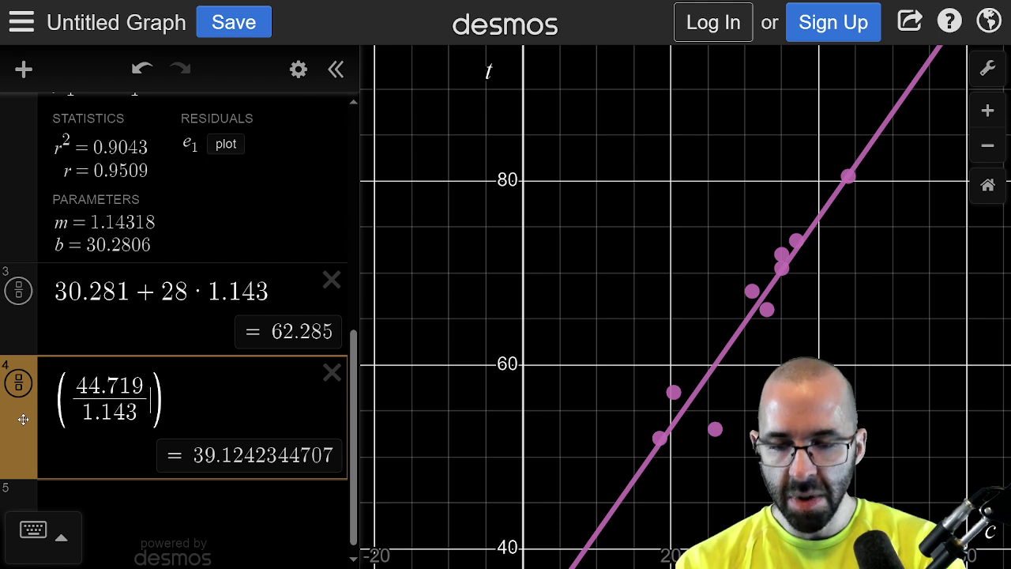
pyautogui.write(',75')
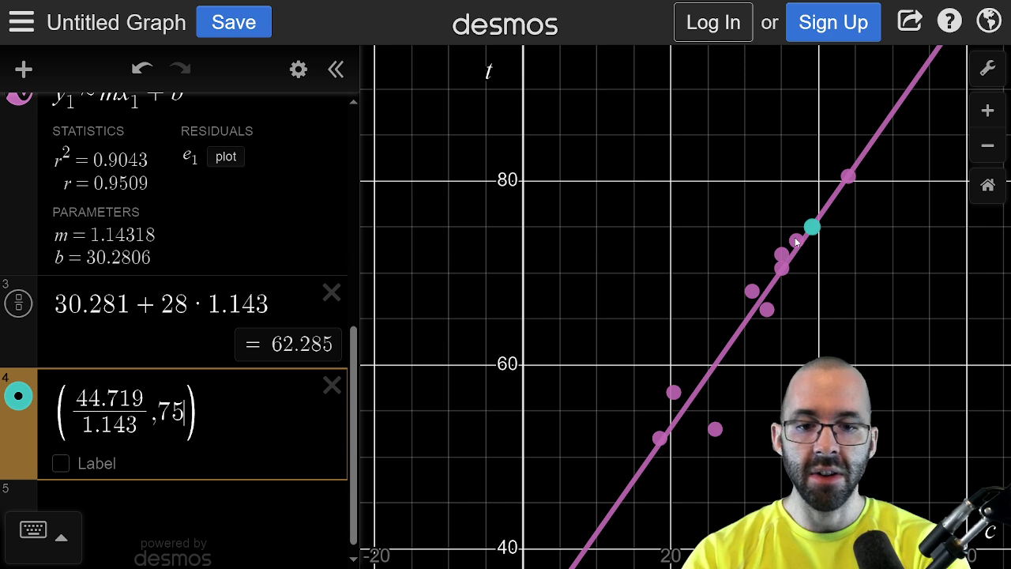
# Try 85 as the plotted point's second coordinate.
pyautogui.press('BackSpace')
pyautogui.press('BackSpace')
pyautogui.write('85')
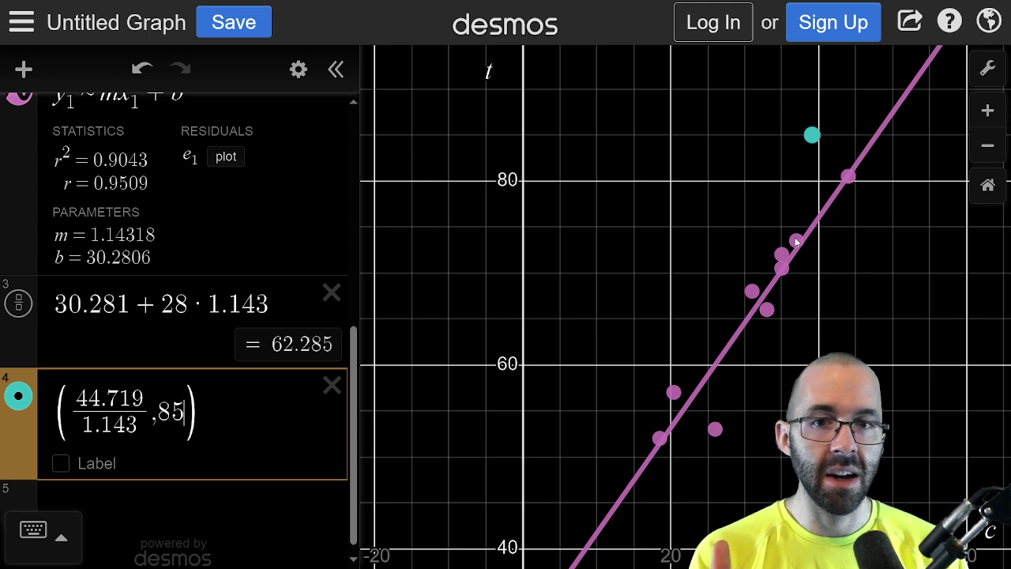
# Replace the plotted point with the calculation 39.124·4, taking the value of c from the notes.
pyautogui.hotkey('ctrl', 'a')
pyautogui.press('BackSpace')
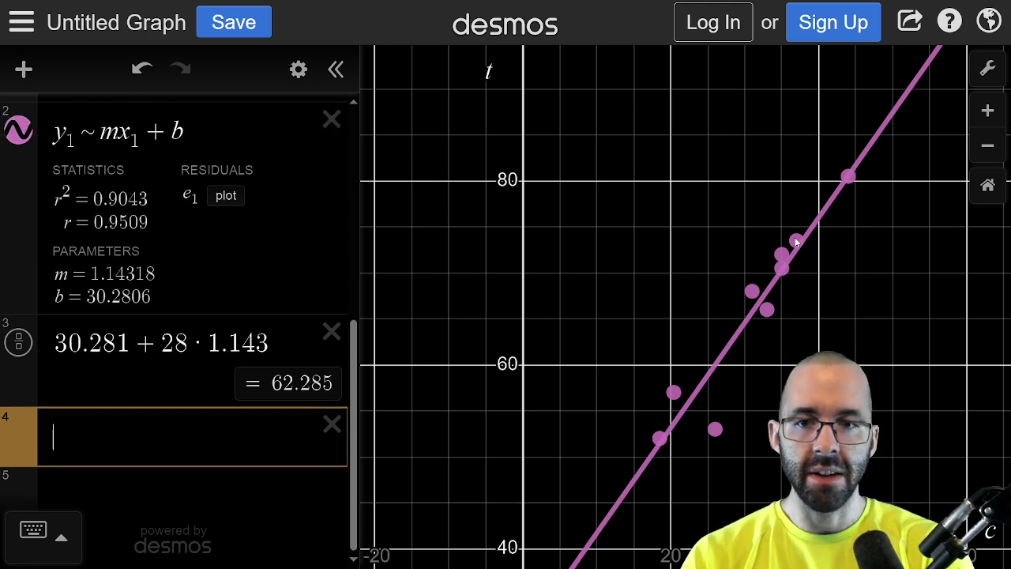
pyautogui.hotkey('alt', 'Tab')
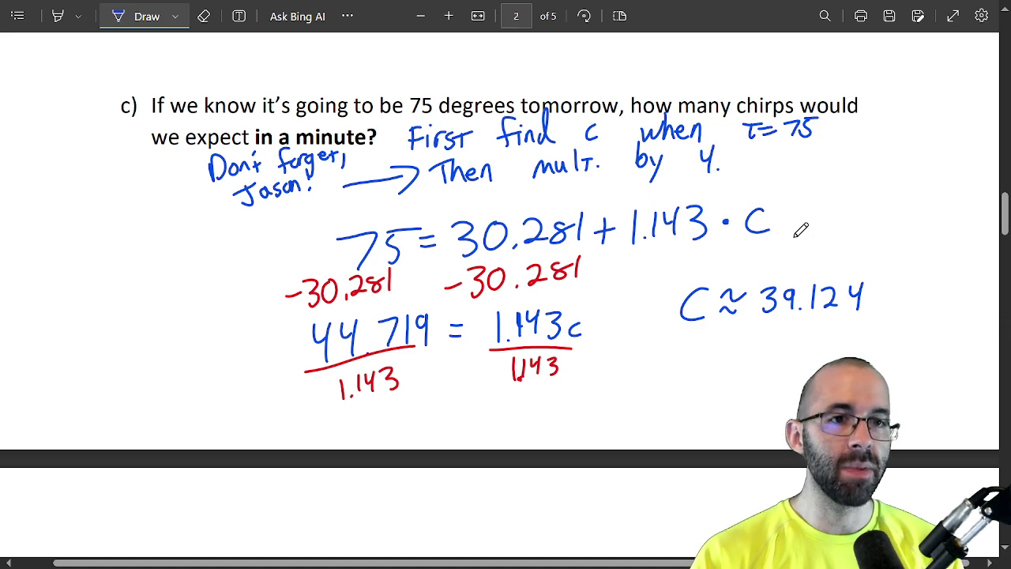
pyautogui.hotkey('alt', 'Tab')
pyautogui.write('39.')
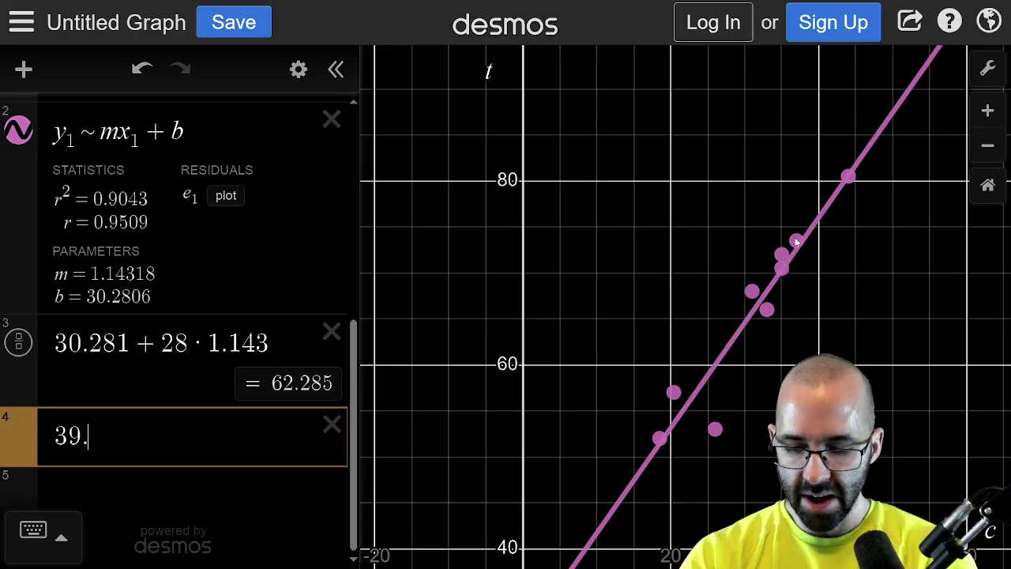
pyautogui.hotkey('alt', 'Tab')
pyautogui.hotkey('alt', 'Tab')
pyautogui.write('124')
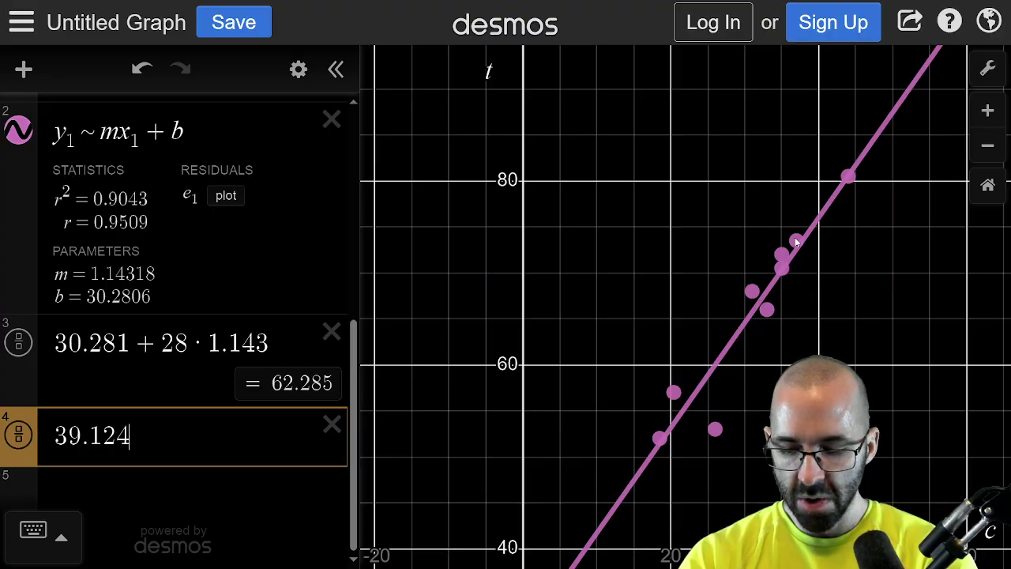
pyautogui.write('*4')
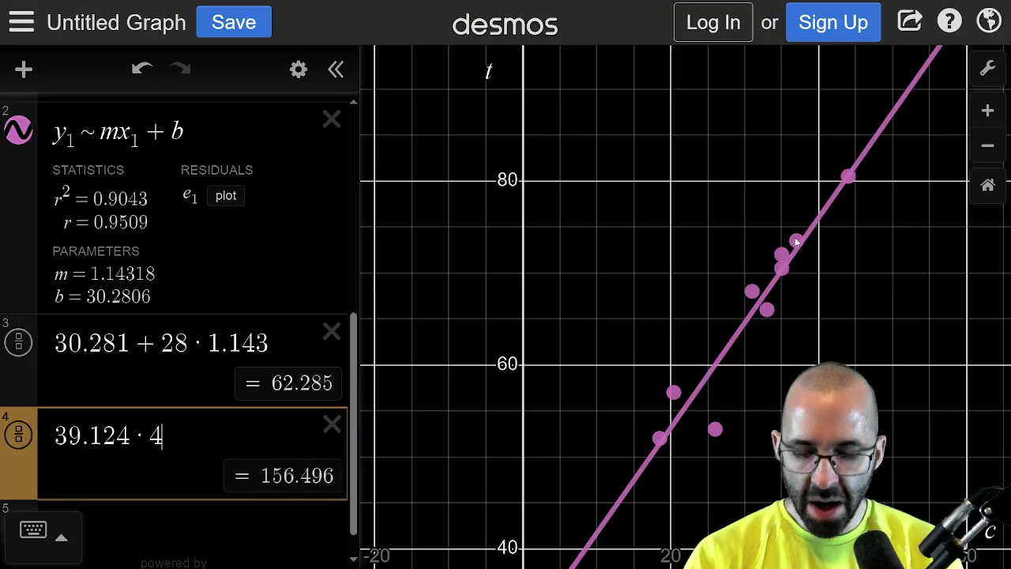
# Switch to the notes, handwrite "About 156 chirps/min." under the c value and draw a box around it.
pyautogui.hotkey('alt', 'Tab')
pyautogui.moveTo(648, 335)
pyautogui.mouseDown()
pyautogui.moveTo(637, 370)
pyautogui.moveTo(713, 361)
pyautogui.mouseUp()
pyautogui.moveTo(706, 345); pyautogui.dragTo(726, 344)
pyautogui.moveTo(715, 346); pyautogui.dragTo(715, 361)
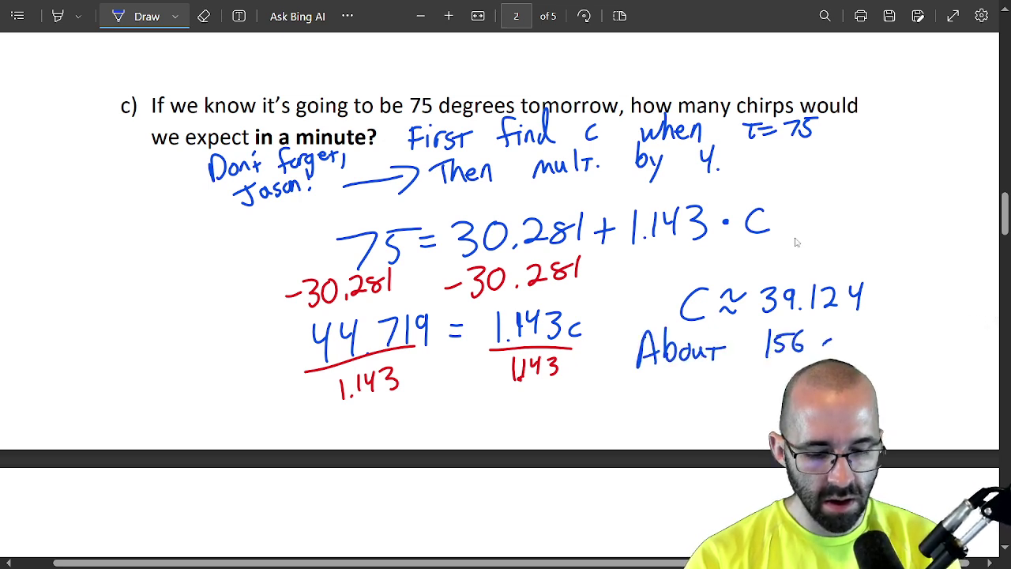
pyautogui.moveTo(919, 324)
pyautogui.mouseDown()
pyautogui.moveTo(907, 348)
pyautogui.moveTo(944, 345)
pyautogui.mouseUp()
pyautogui.moveTo(948, 333); pyautogui.dragTo(964, 346)
pyautogui.moveTo(629, 323)
pyautogui.mouseDown()
pyautogui.moveTo(734, 373)
pyautogui.moveTo(984, 310)
pyautogui.moveTo(571, 324)
pyautogui.mouseUp()
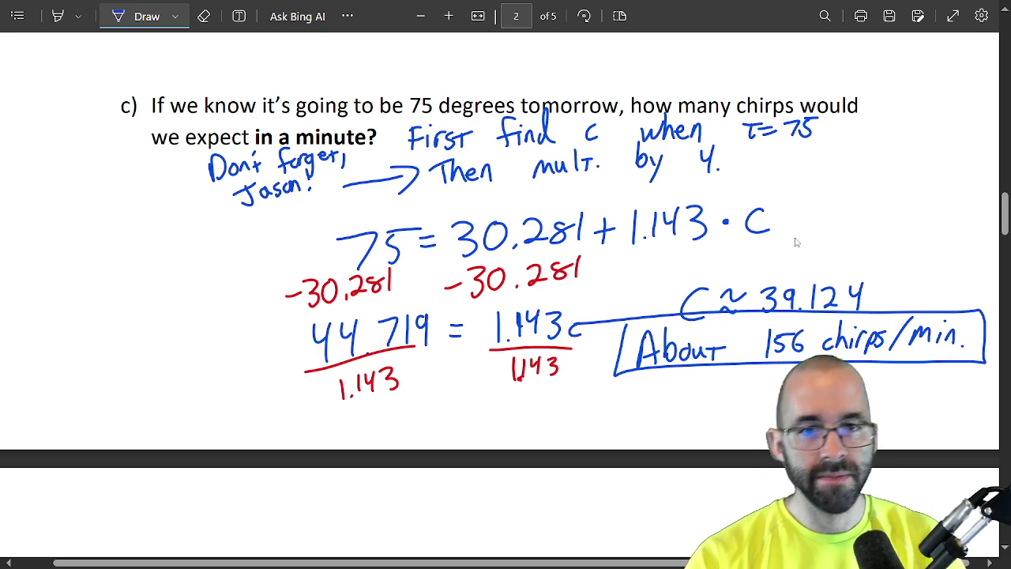
# In the Try it Now instructions, cross out "this", write "both" above it and add an "s" to "example".
pyautogui.scroll(-1, 814, 237)
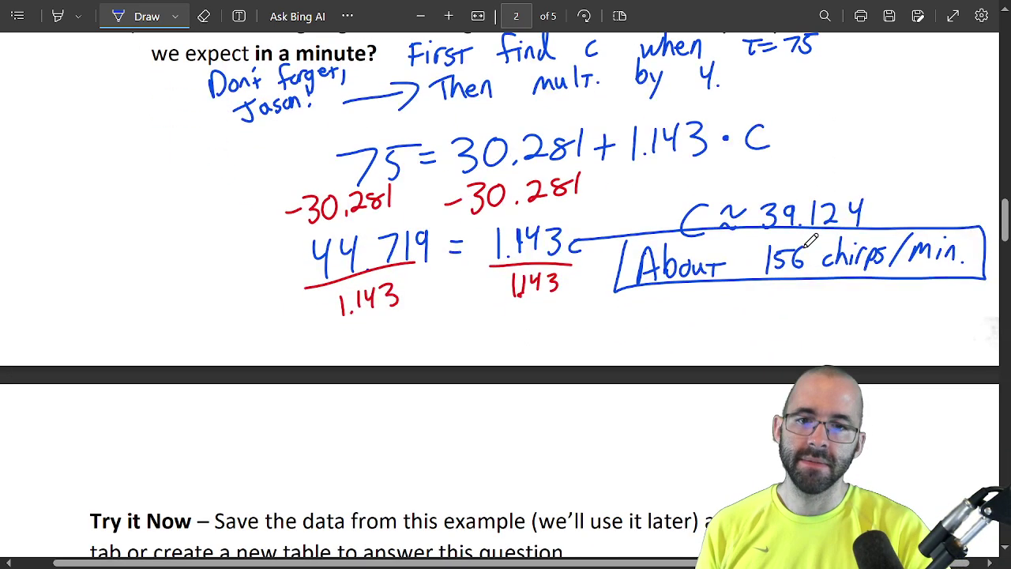
pyautogui.scroll(-1, 785, 223)
pyautogui.scroll(-1, 788, 225)
pyautogui.scroll(-3, 782, 221)
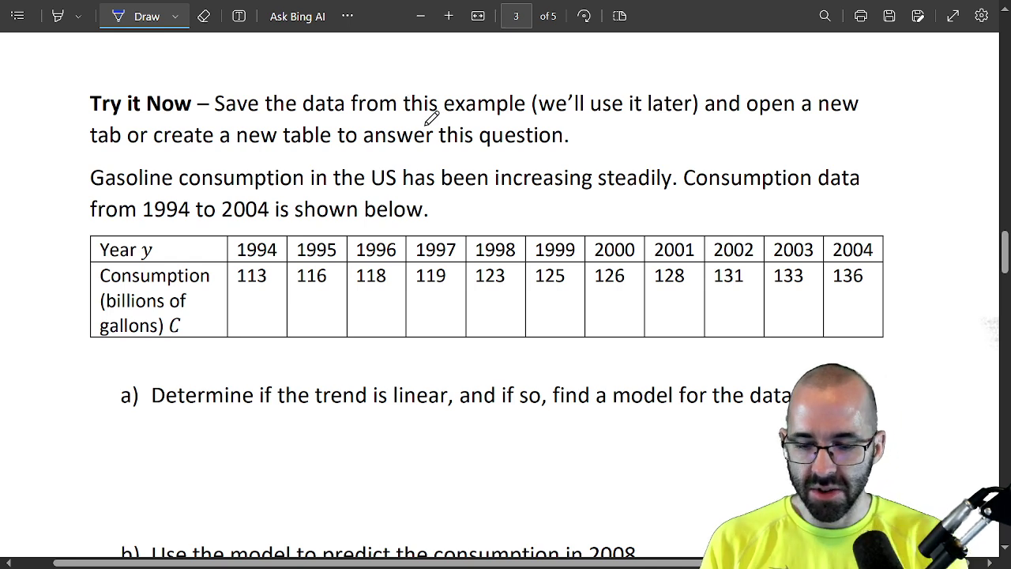
pyautogui.moveTo(437, 93); pyautogui.dragTo(407, 120)
pyautogui.moveTo(412, 67)
pyautogui.mouseDown()
pyautogui.moveTo(423, 84)
pyautogui.moveTo(439, 73)
pyautogui.moveTo(436, 84)
pyautogui.mouseUp()
pyautogui.moveTo(439, 63); pyautogui.dragTo(448, 86)
pyautogui.moveTo(530, 98); pyautogui.dragTo(523, 113)
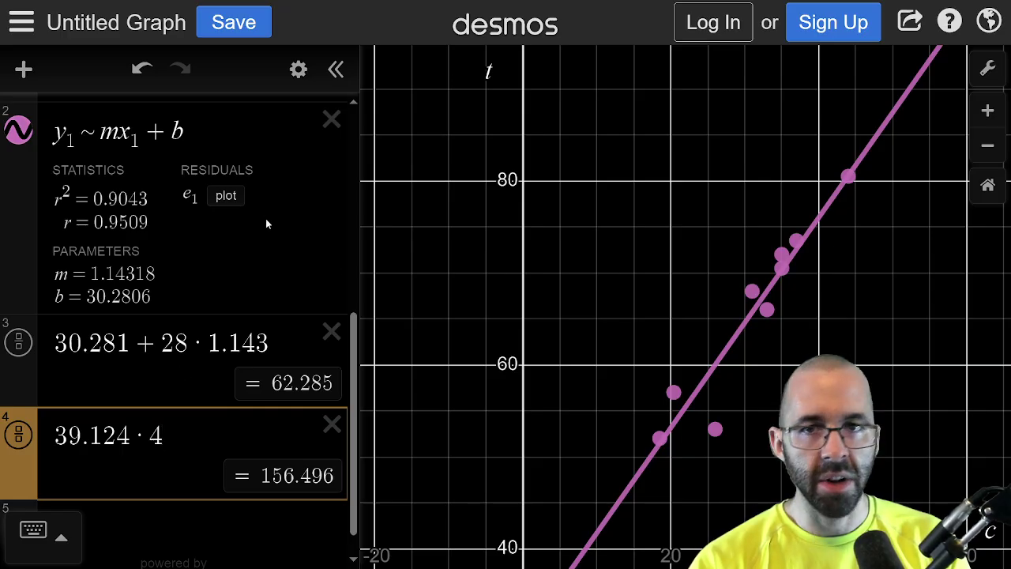
# Switch to Desmos and open a blank graphing calculator with the same enlarged, black-background display as the cricket graph.
pyautogui.click(379, 18)
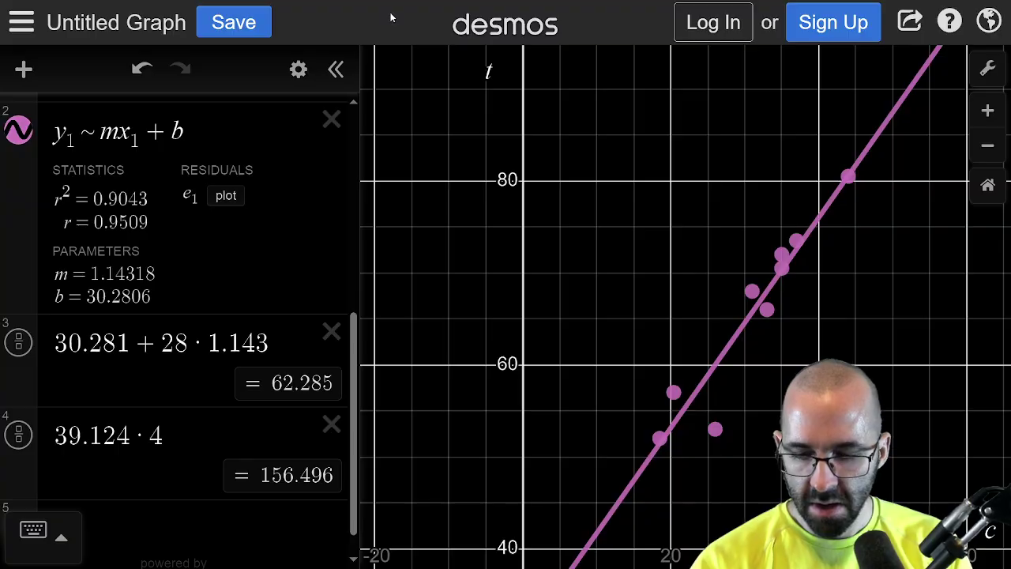
pyautogui.hotkey('alt', 'Left')
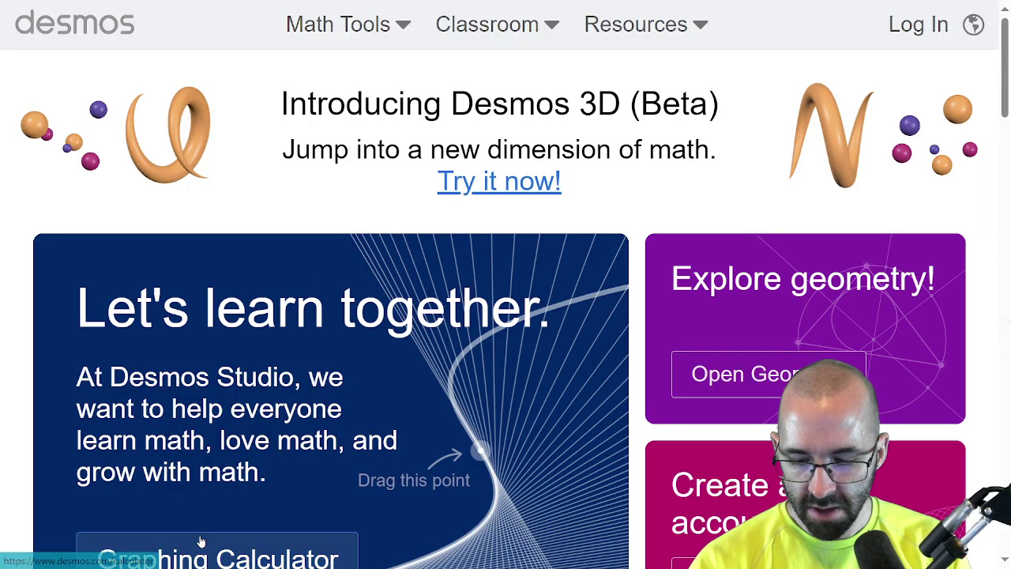
pyautogui.click(258, 556)
pyautogui.click(986, 69)
pyautogui.click(883, 79)
pyautogui.click(739, 117)
pyautogui.click(988, 69)
pyautogui.click(158, 120)
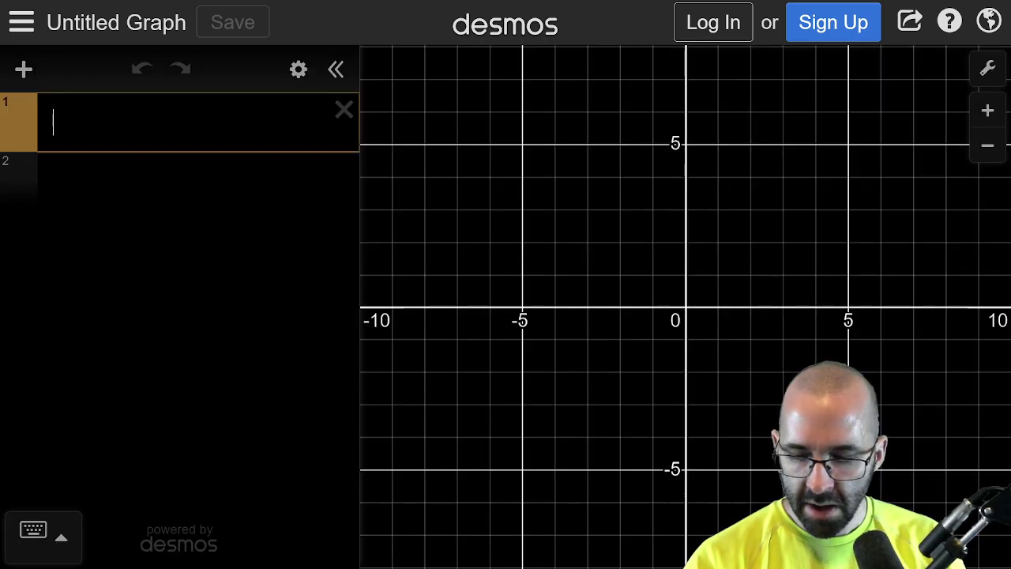
# Insert a table in the blank graph and enter the first gasoline consumption row from the notes: 1994, 113.
pyautogui.write('table')
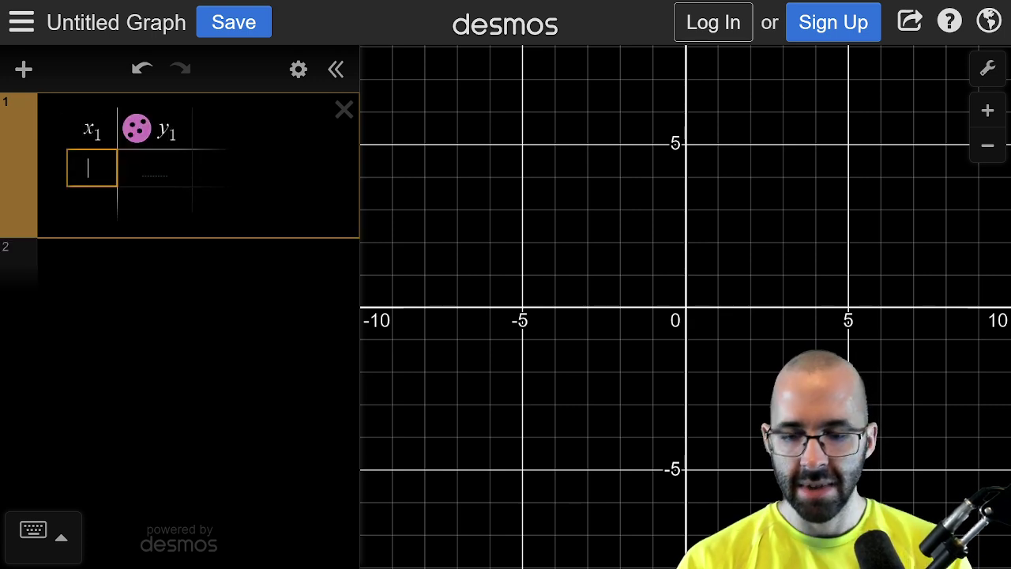
pyautogui.hotkey('alt', 'Tab')
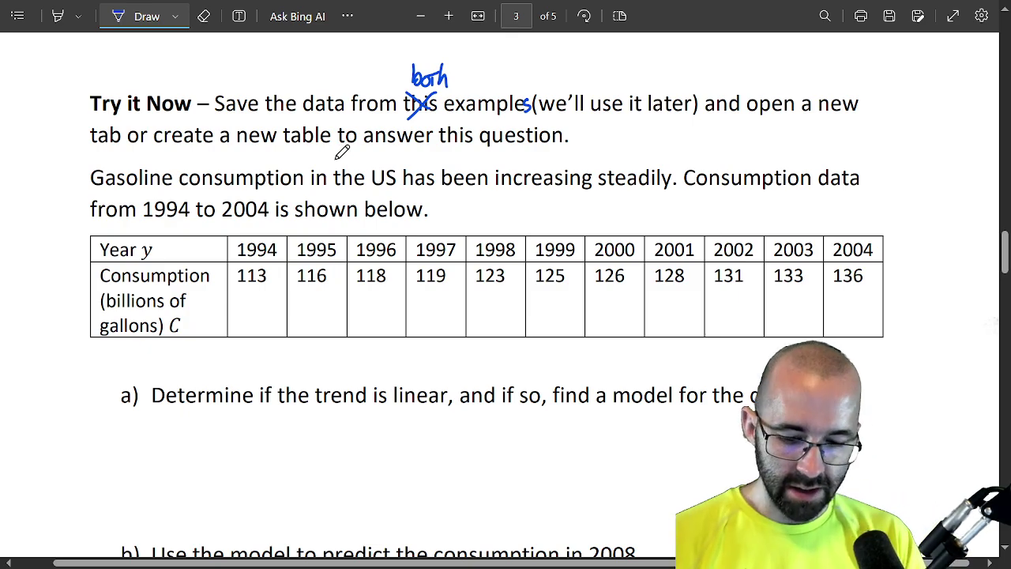
pyautogui.hotkey('alt', 'Tab')
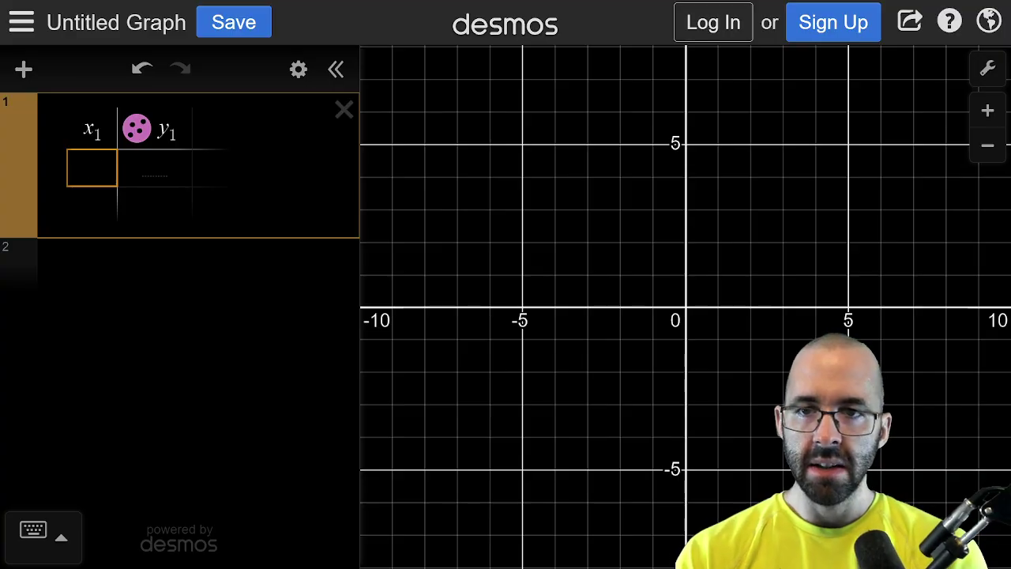
pyautogui.write('1994')
pyautogui.press('Tab')
pyautogui.write('113`')
pyautogui.press('Return')
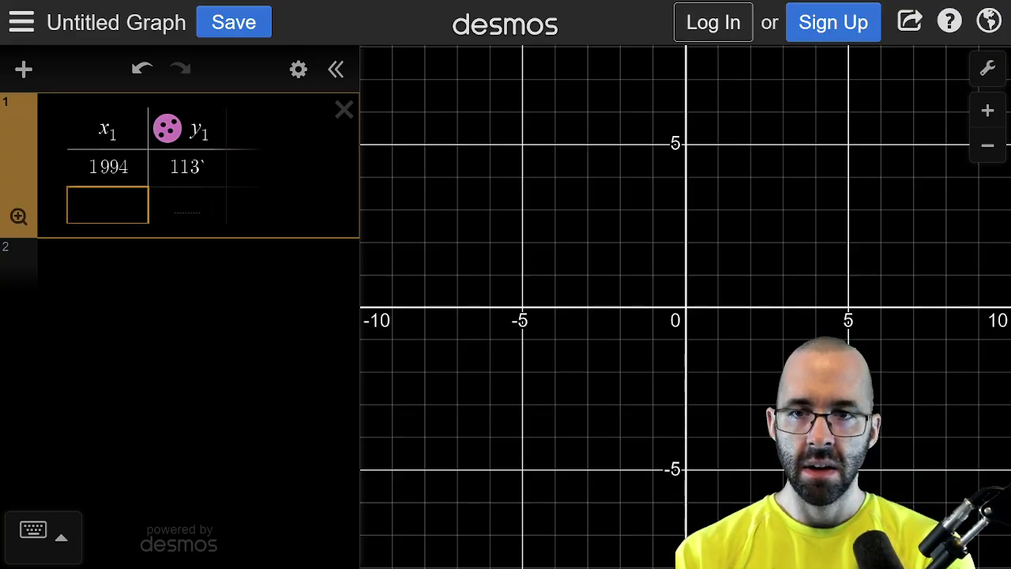
pyautogui.hotkey('shift', 'Tab')
pyautogui.press('Right')
pyautogui.press('BackSpace')
pyautogui.press('Tab')
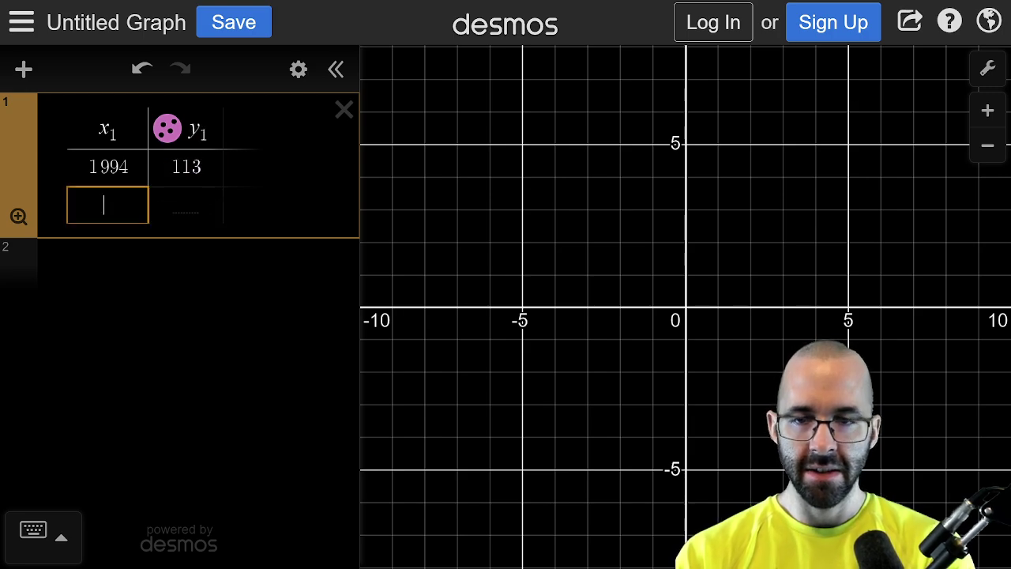
# Add the rows 1995, 116 and 1996, 118 to the table, reading them from the notes.
pyautogui.hotkey('alt', 'Tab')
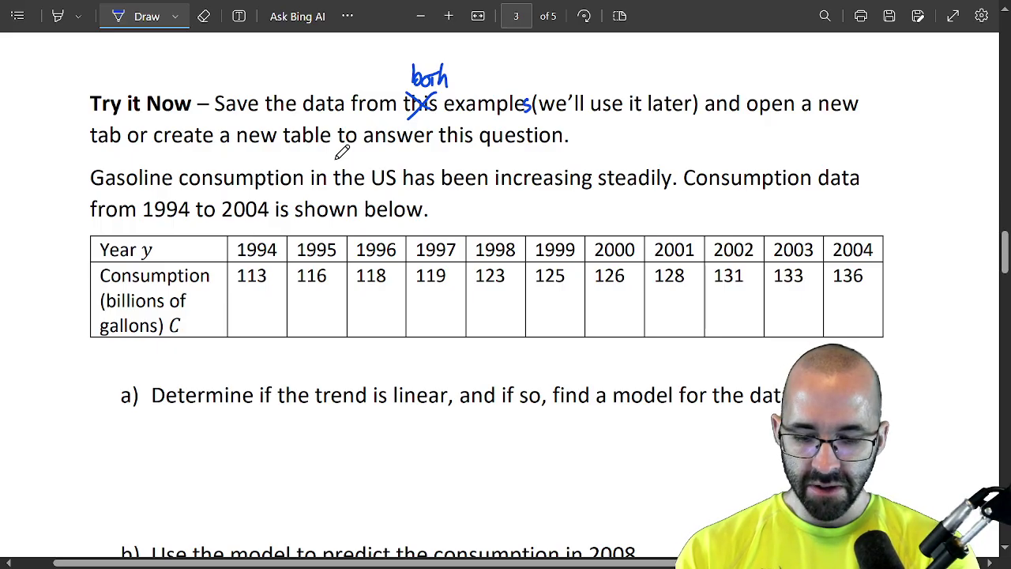
pyautogui.hotkey('alt', 'Tab')
pyautogui.write('1995')
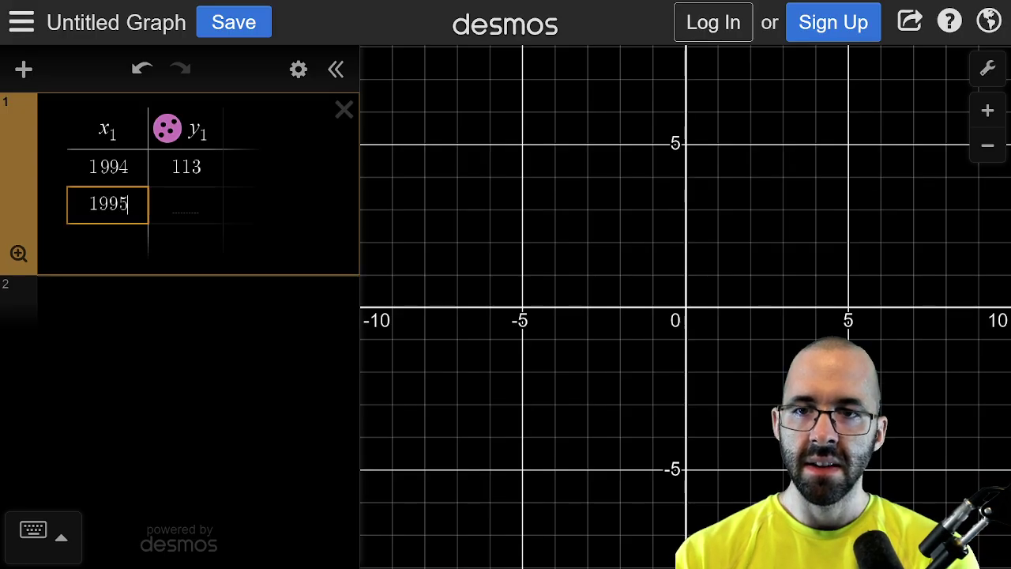
pyautogui.press('Tab')
pyautogui.write('116')
pyautogui.press('Tab')
pyautogui.write('1')
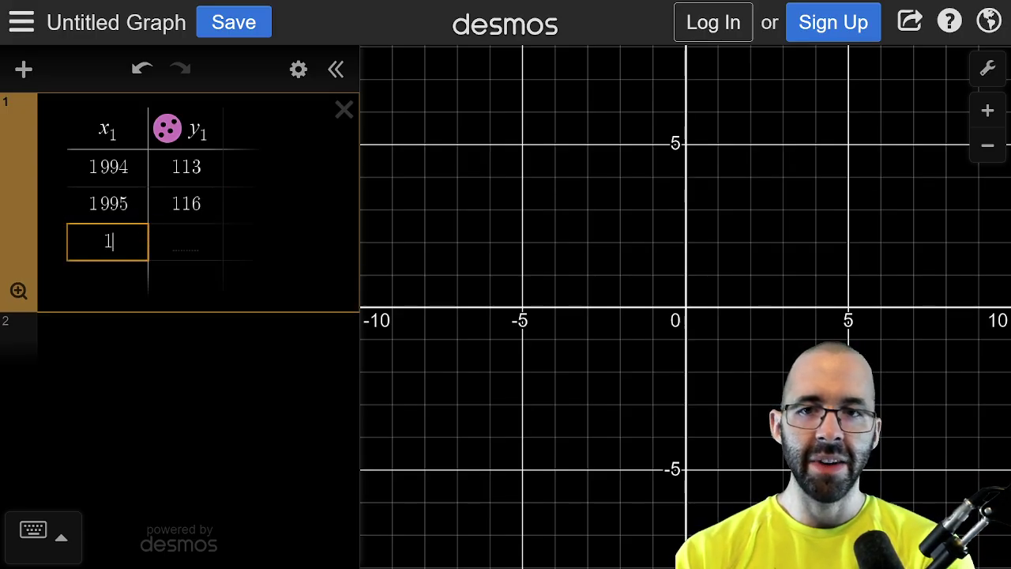
pyautogui.write('996')
pyautogui.press('Tab')
pyautogui.hotkey('alt', 'Tab')
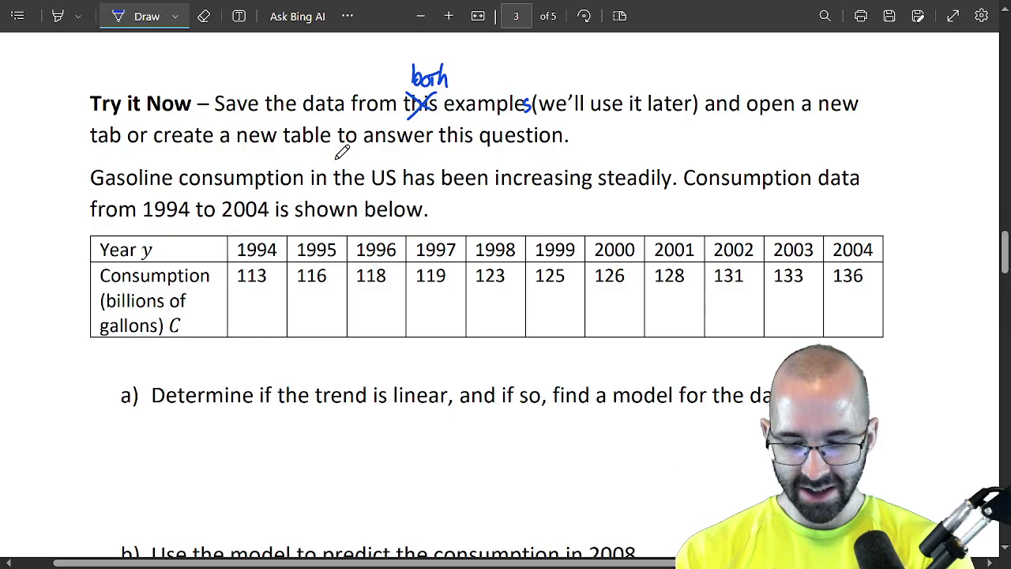
pyautogui.hotkey('alt', 'Tab')
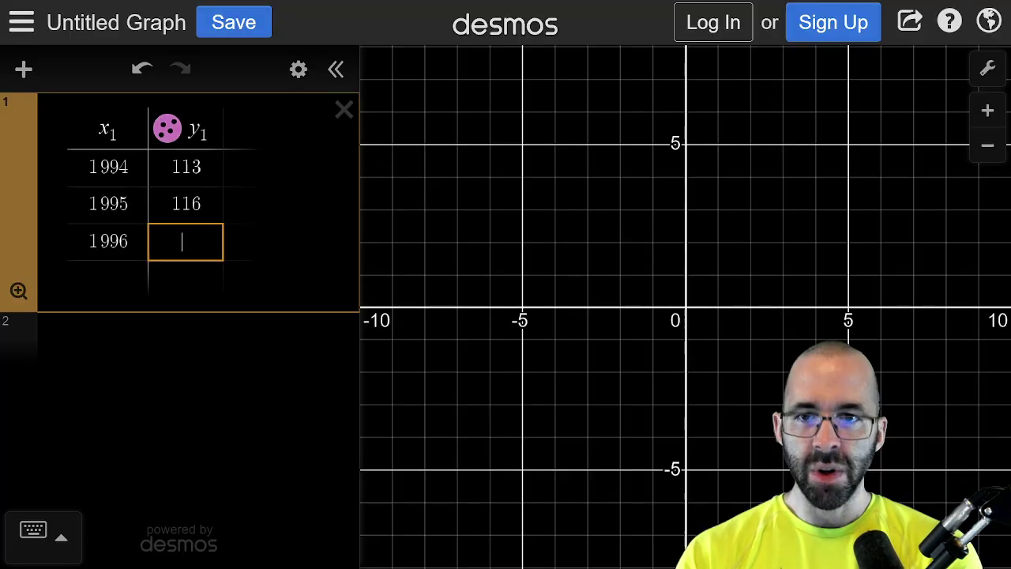
pyautogui.write('118')
pyautogui.press('Tab')
# Add the rows 1997, 119; 1998, 123; and 1999, 125 to the table.
pyautogui.write('1997')
pyautogui.press('Tab')
pyautogui.write('119')
pyautogui.hotkey('alt', 'Tab')
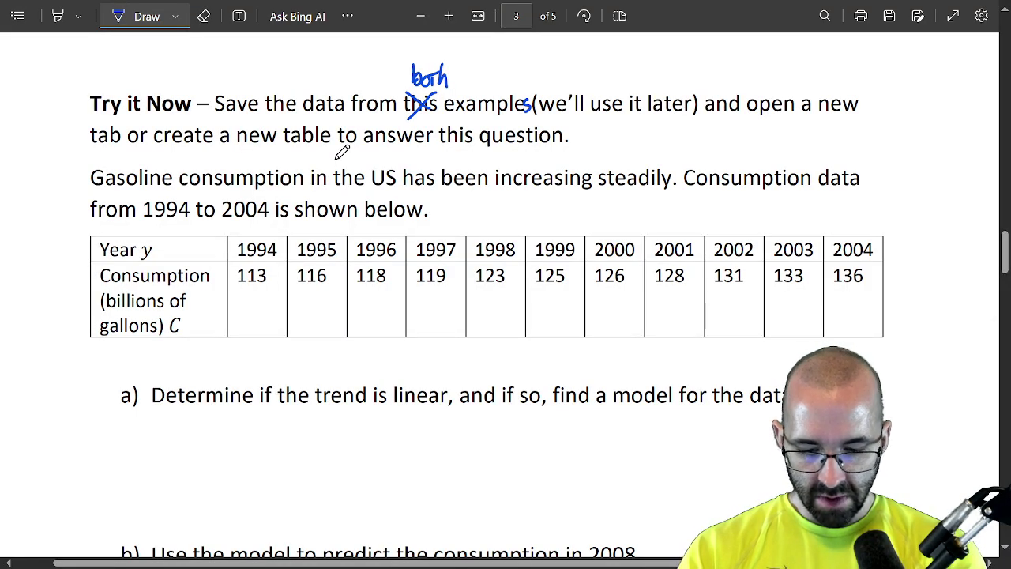
pyautogui.hotkey('alt', 'Tab')
pyautogui.press('Tab')
pyautogui.write('1998')
pyautogui.press('Tab')
pyautogui.write('123')
pyautogui.press('Tab')
pyautogui.write('1999')
pyautogui.press('Tab')
pyautogui.write('125')
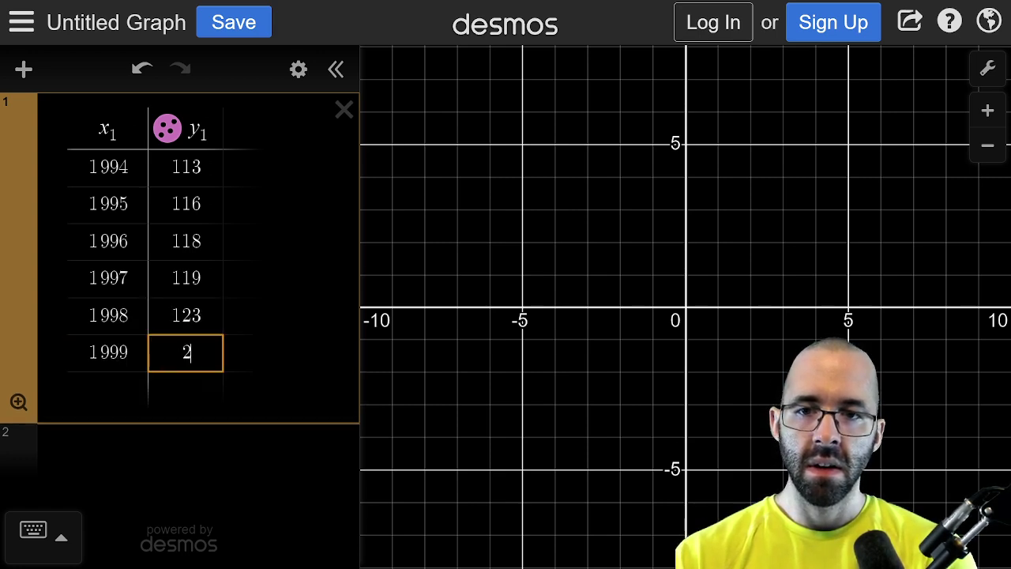
pyautogui.press('Tab')
# Look up the next data in the notes and add the rows 2000, 126 and 2001, 128.
pyautogui.hotkey('alt', 'Tab')
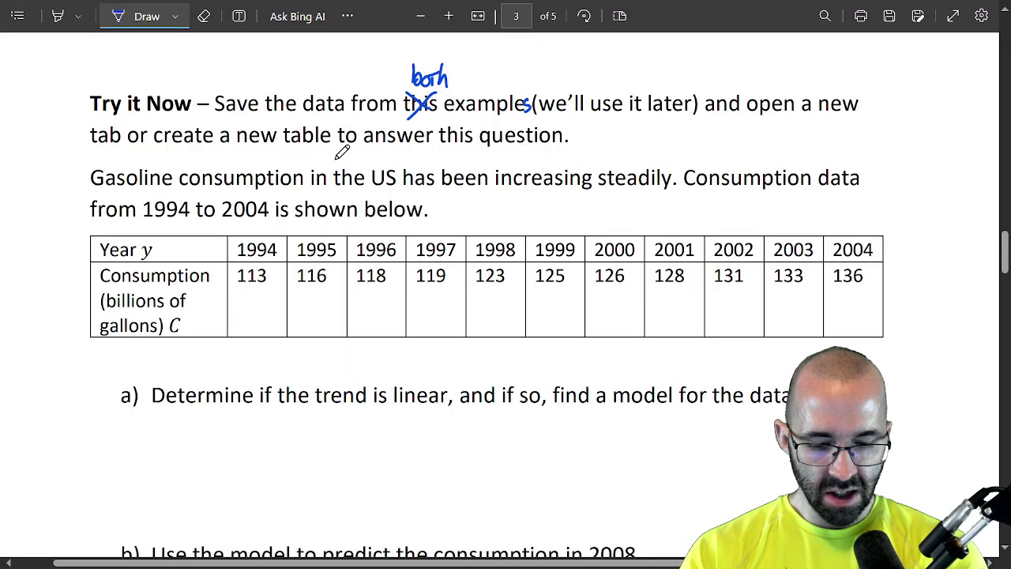
pyautogui.hotkey('alt', 'Tab')
pyautogui.write('2000')
pyautogui.press('Tab')
pyautogui.write('126')
pyautogui.press('Tab')
pyautogui.write('2001')
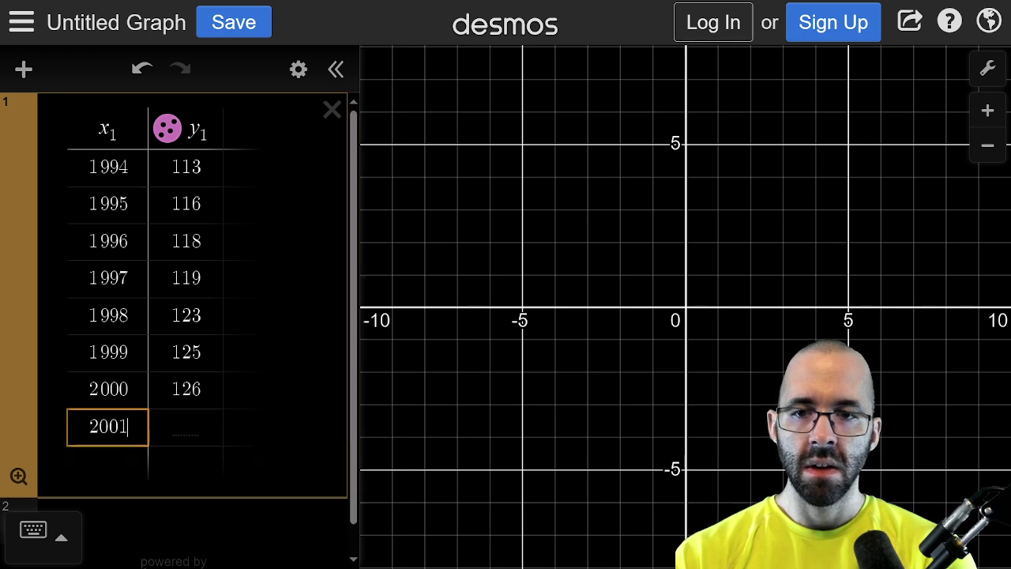
pyautogui.press('Tab')
pyautogui.write('128')
pyautogui.press('Tab')
# Look up the following data in the notes and add the rows 2002, 131 and 2003, 133.
pyautogui.hotkey('alt', 'Tab')
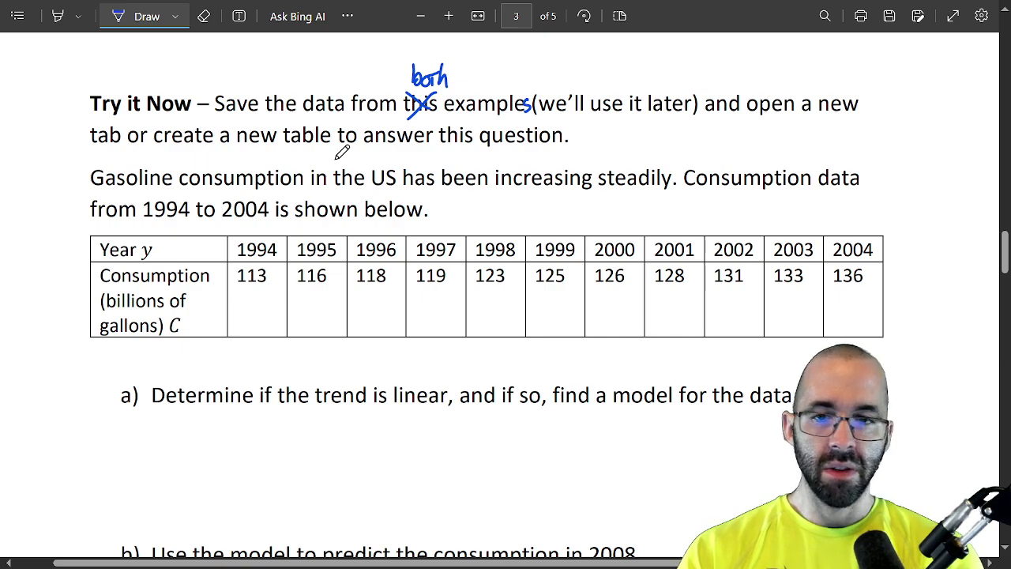
pyautogui.hotkey('alt', 'Tab')
pyautogui.write('2002')
pyautogui.press('Tab')
pyautogui.write('13')
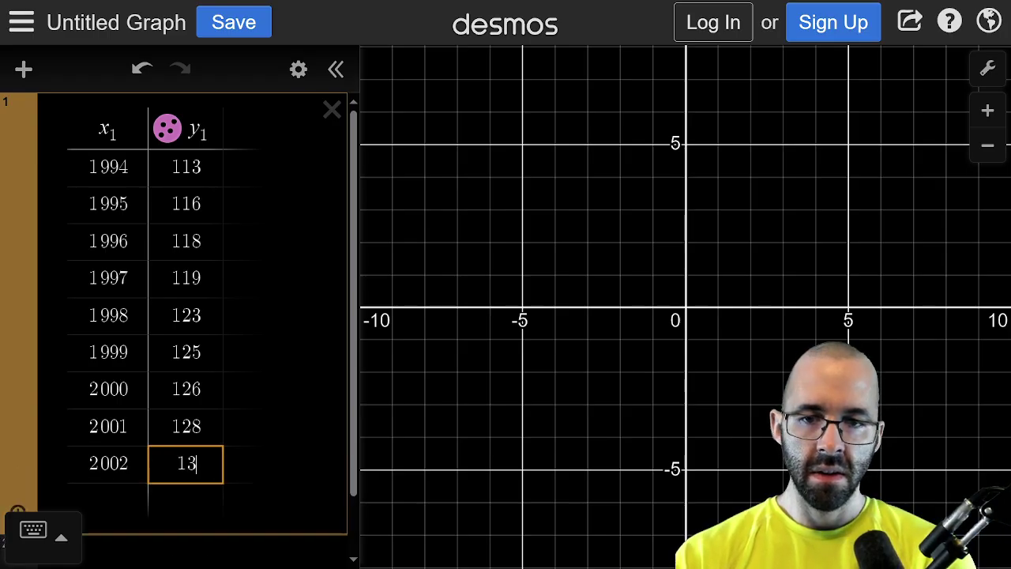
pyautogui.press('Tab')
pyautogui.hotkey('shift', 'Tab')
pyautogui.write('131')
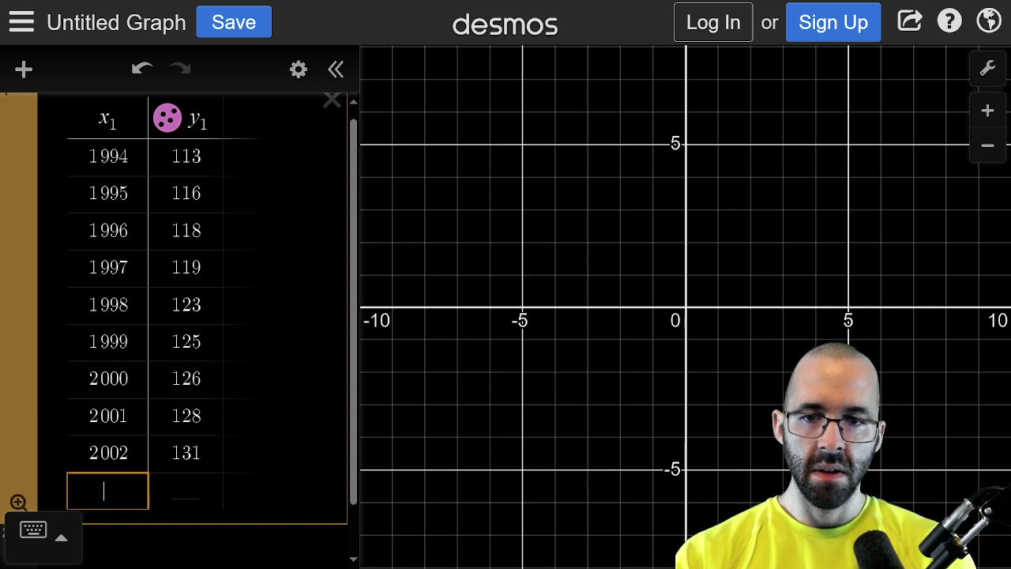
pyautogui.press('Tab')
pyautogui.write('2003')
pyautogui.press('Tab')
pyautogui.write('133')
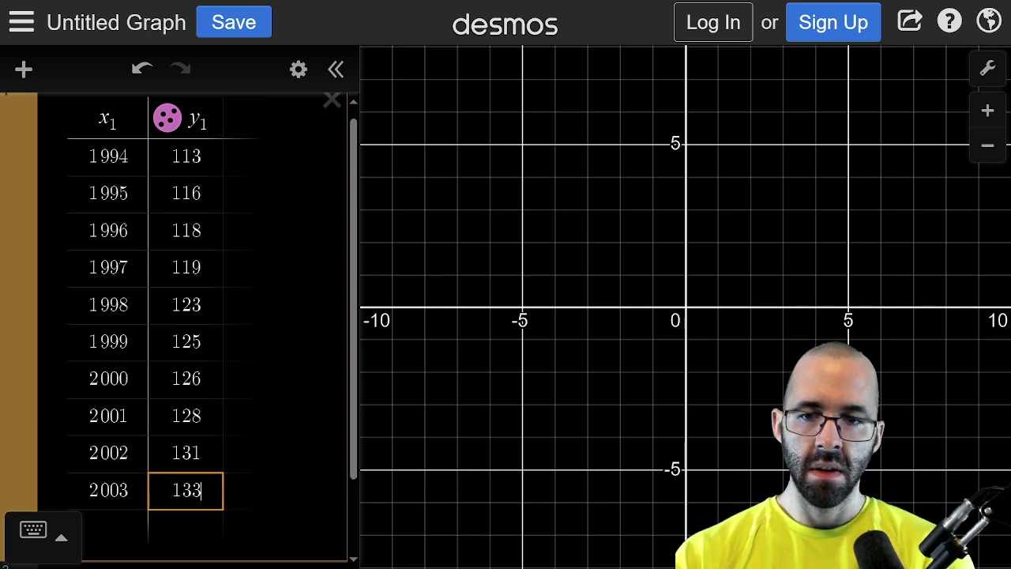
# Look up the last data pair in the notes and start a table row with year 2004 and value 13.
pyautogui.hotkey('alt', 'Tab')
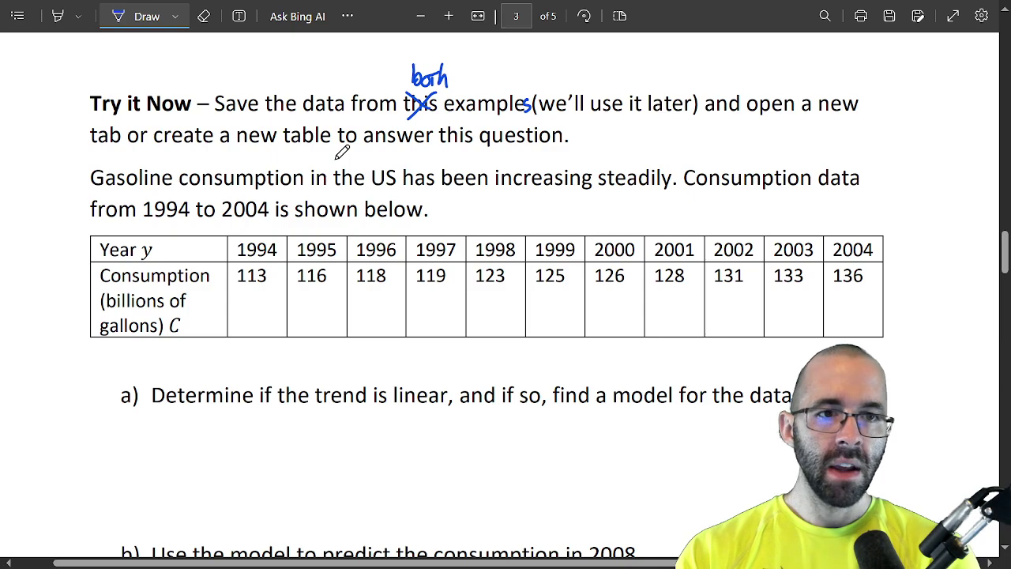
pyautogui.hotkey('alt', 'Tab')
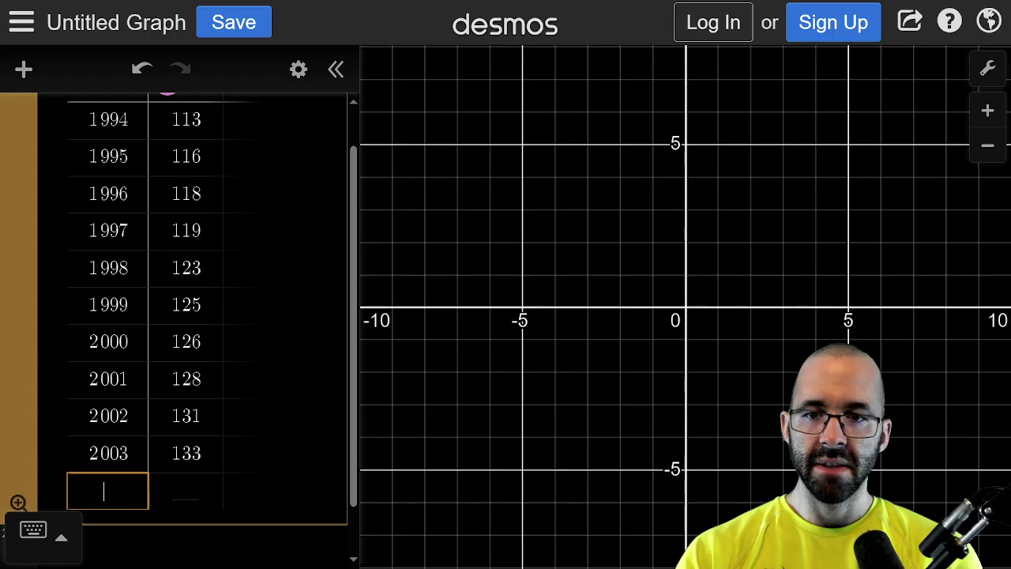
pyautogui.write('2004')
pyautogui.press('Tab')
pyautogui.write('13')
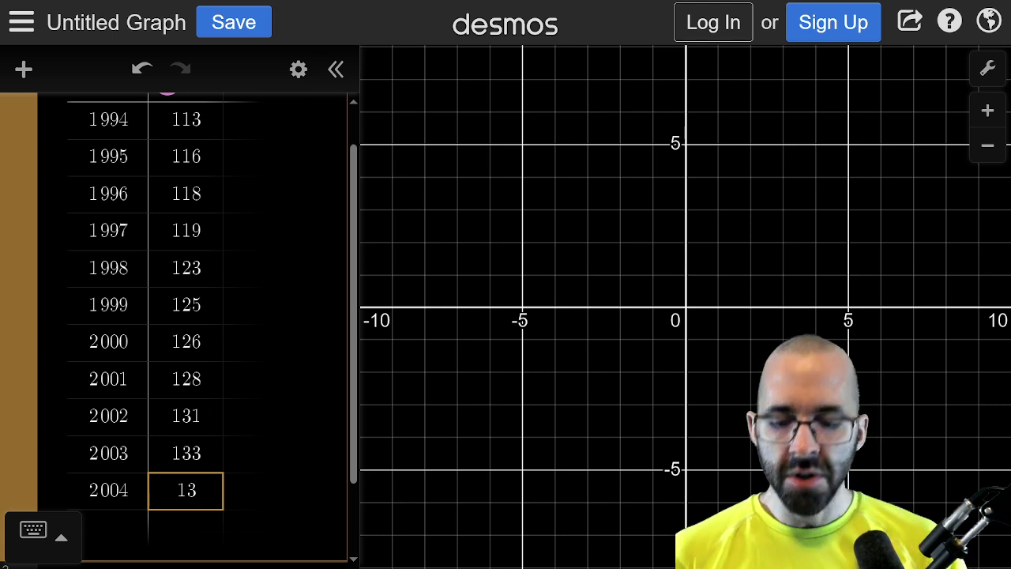
# Zoom the graph to fit the table data, bring the 2004 point into view, and correct its value to 136.
pyautogui.scroll(-2, 241, 245)
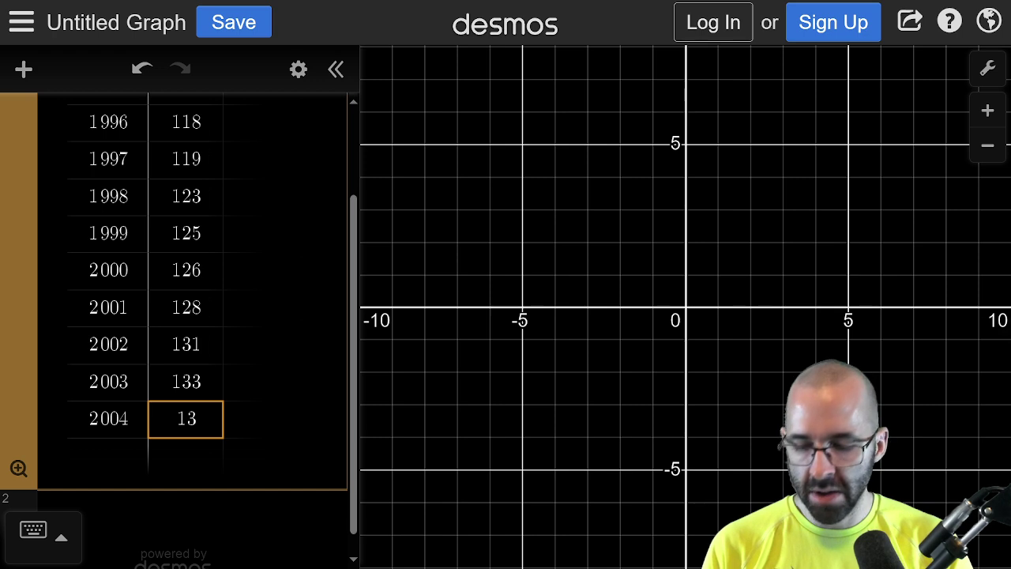
pyautogui.click(18, 470)
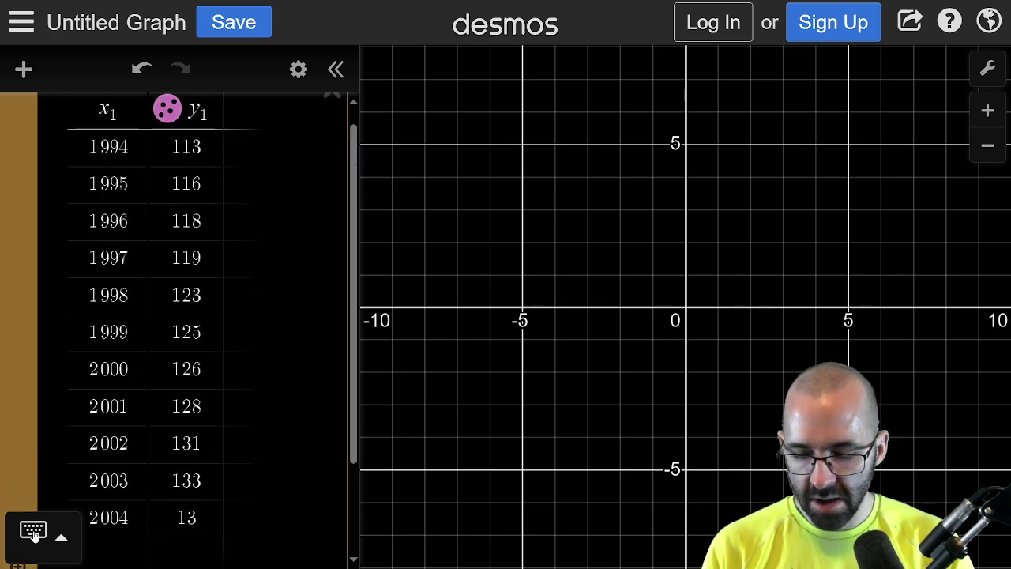
pyautogui.click(20, 565)
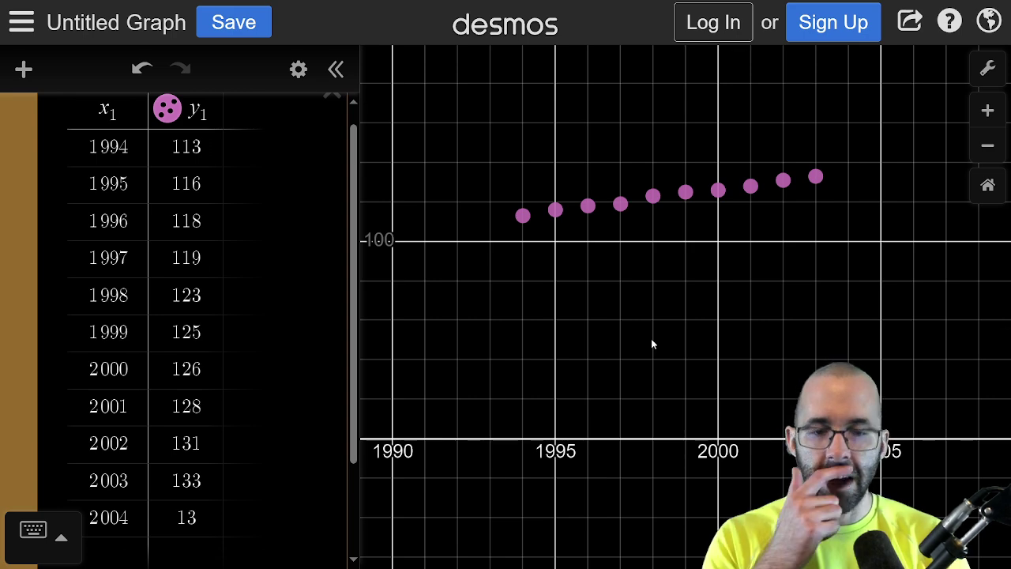
pyautogui.moveTo(652, 344); pyautogui.dragTo(551, 343)
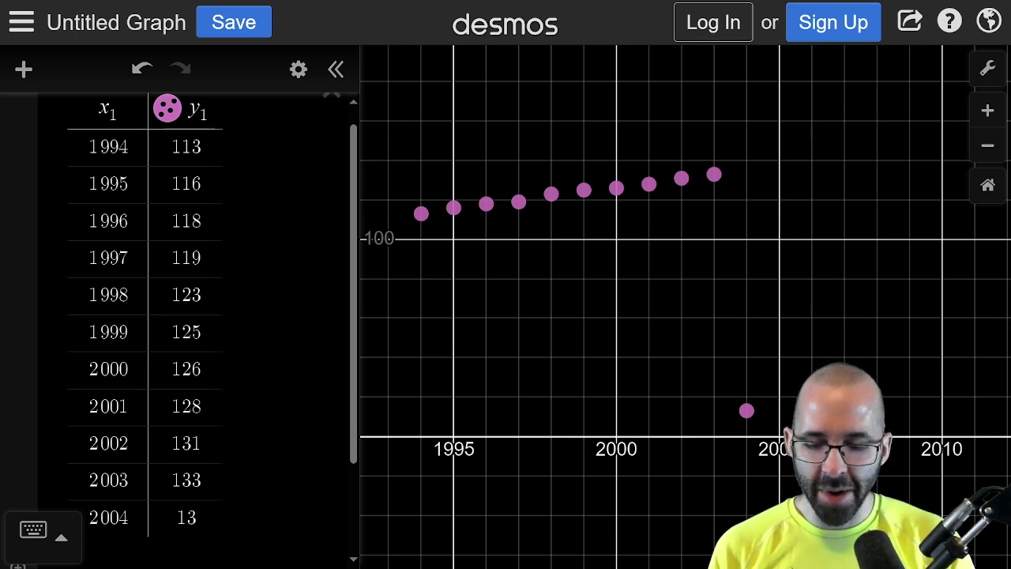
pyautogui.click(193, 519)
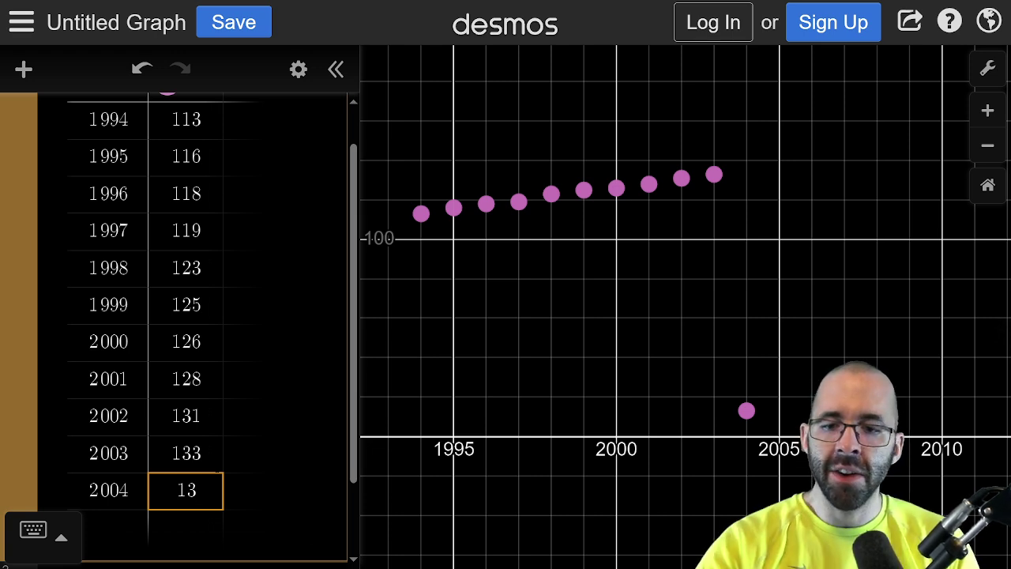
pyautogui.write('6')
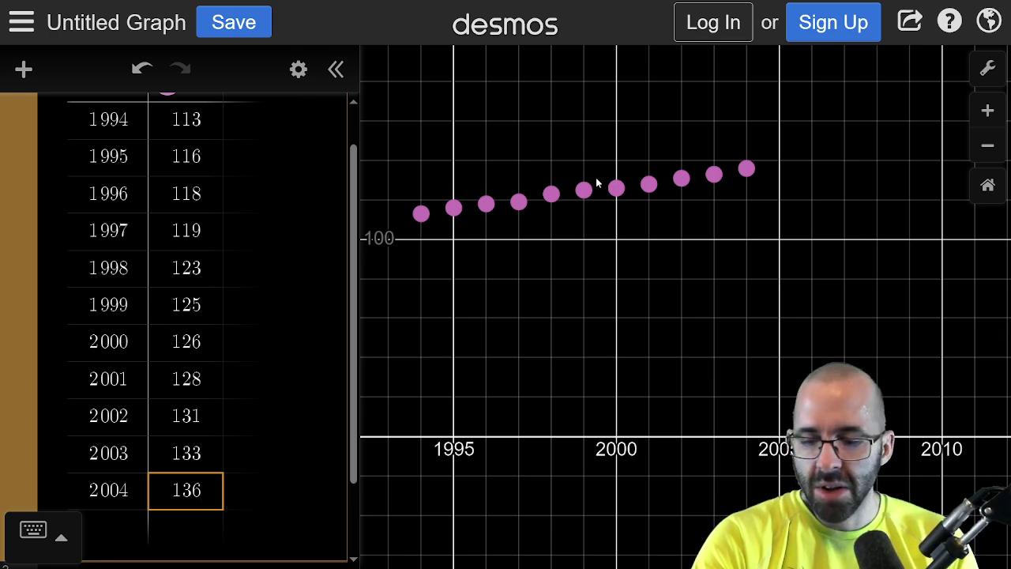
# Switch to the PDF notes and handwrite "Yes!!!!!!!!" above the word "linear" in question a.
pyautogui.hotkey('alt', 'Tab')
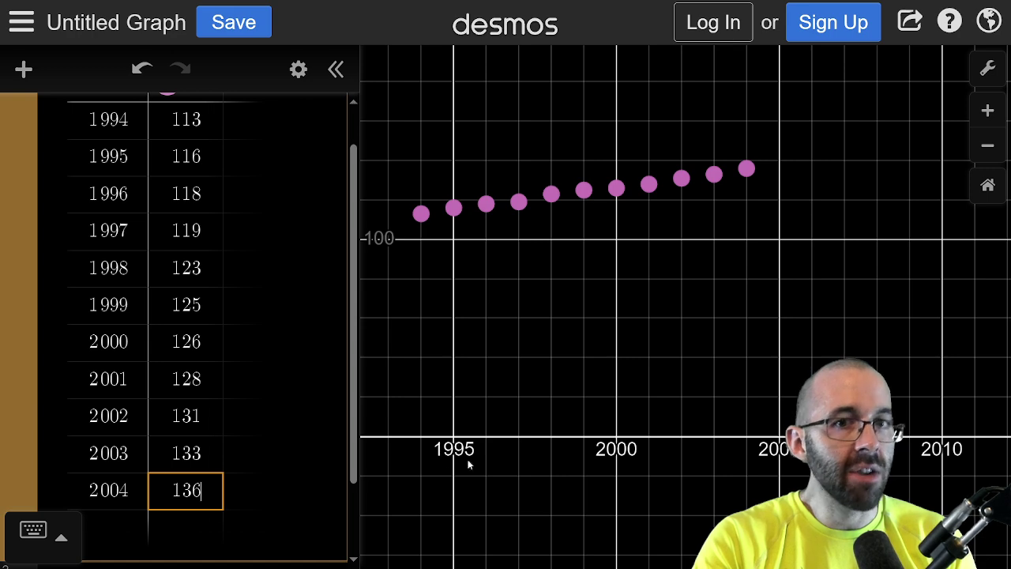
pyautogui.hotkey('alt', 'Tab')
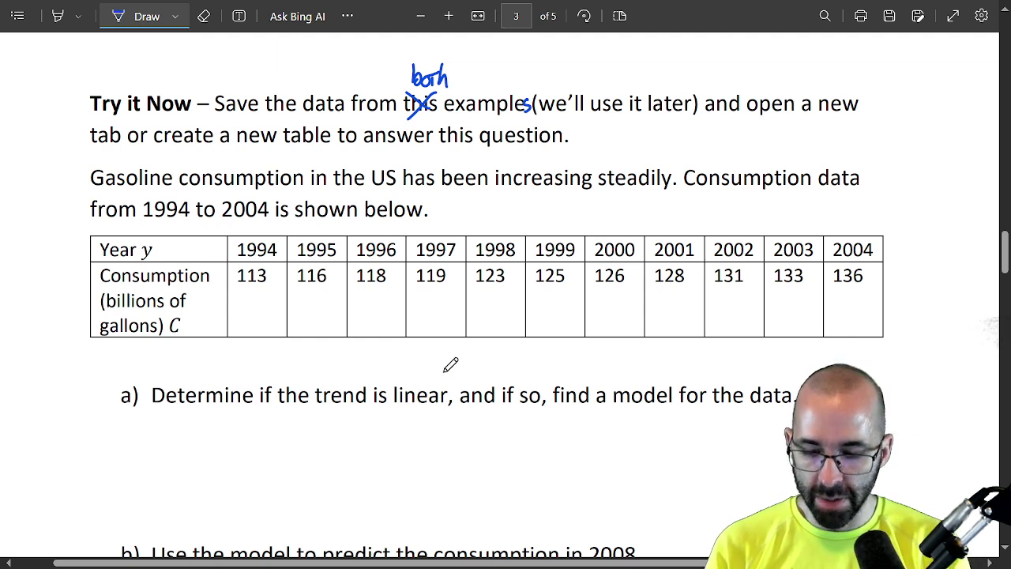
pyautogui.moveTo(416, 361)
pyautogui.mouseDown()
pyautogui.moveTo(410, 384)
pyautogui.moveTo(494, 361)
pyautogui.moveTo(494, 372)
pyautogui.moveTo(528, 367)
pyautogui.mouseUp()
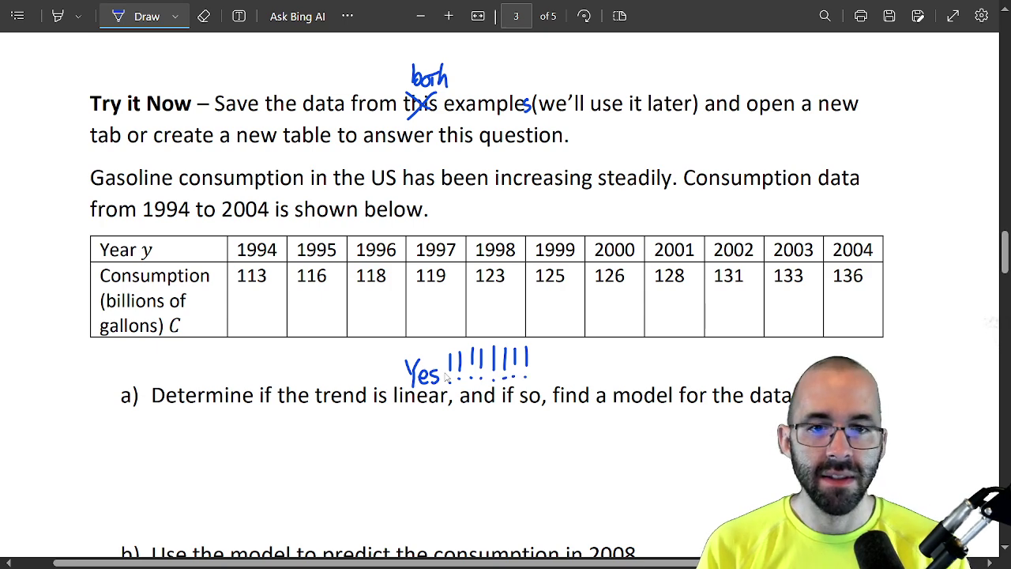
pyautogui.scroll(-1, 513, 350)
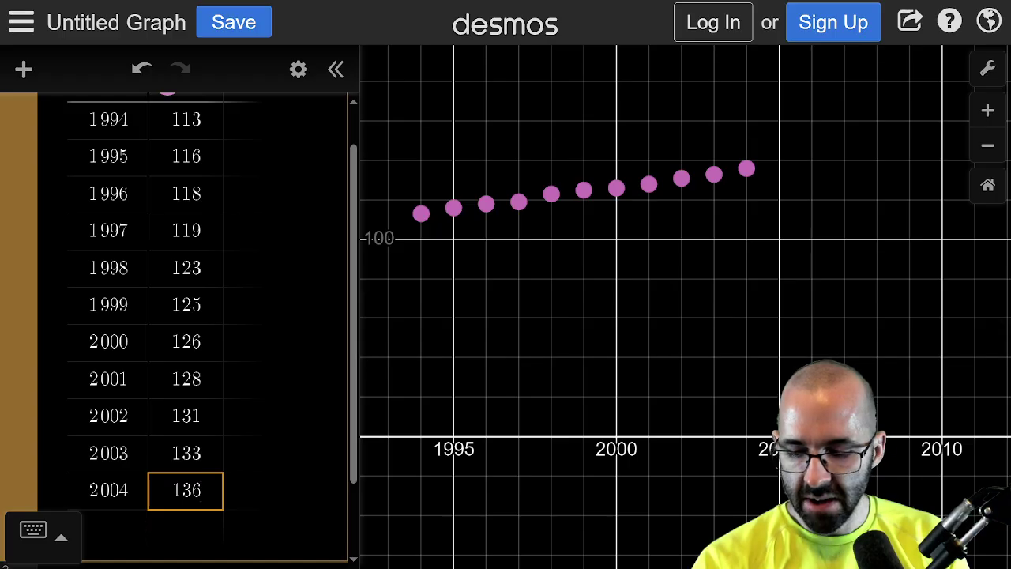
# In Desmos, enter the linear regression y1 ~ mx1 + b below the gasoline table and view its statistics and parameters.
pyautogui.scroll(-2, 136, 506)
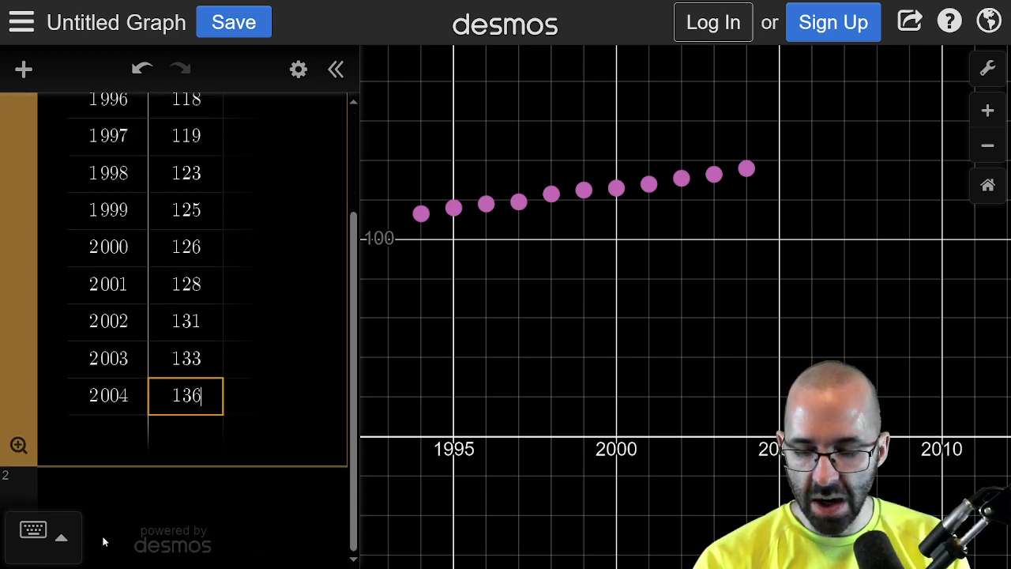
pyautogui.click(145, 490)
pyautogui.write('y1')
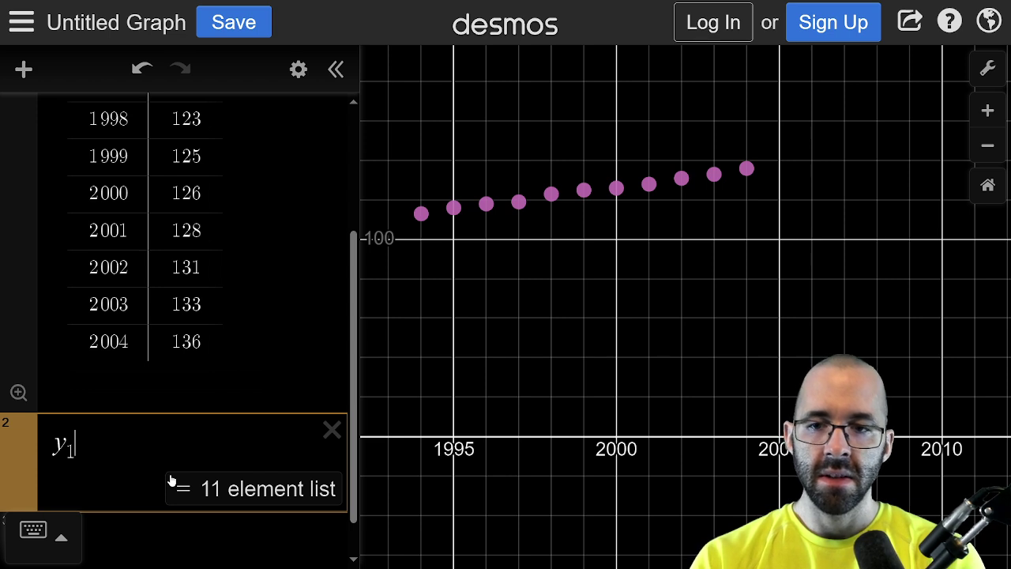
pyautogui.write('~')
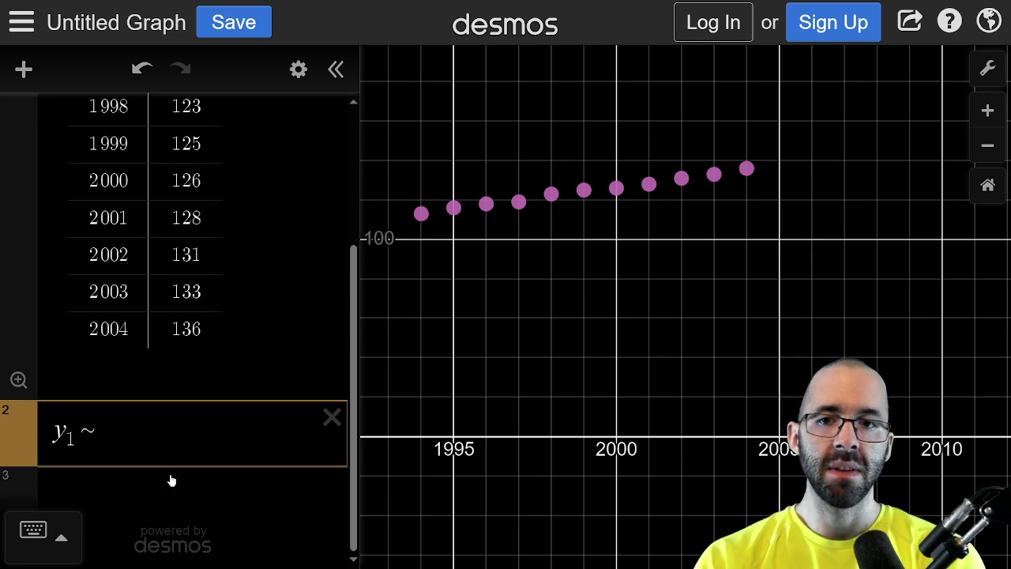
pyautogui.write('mx')
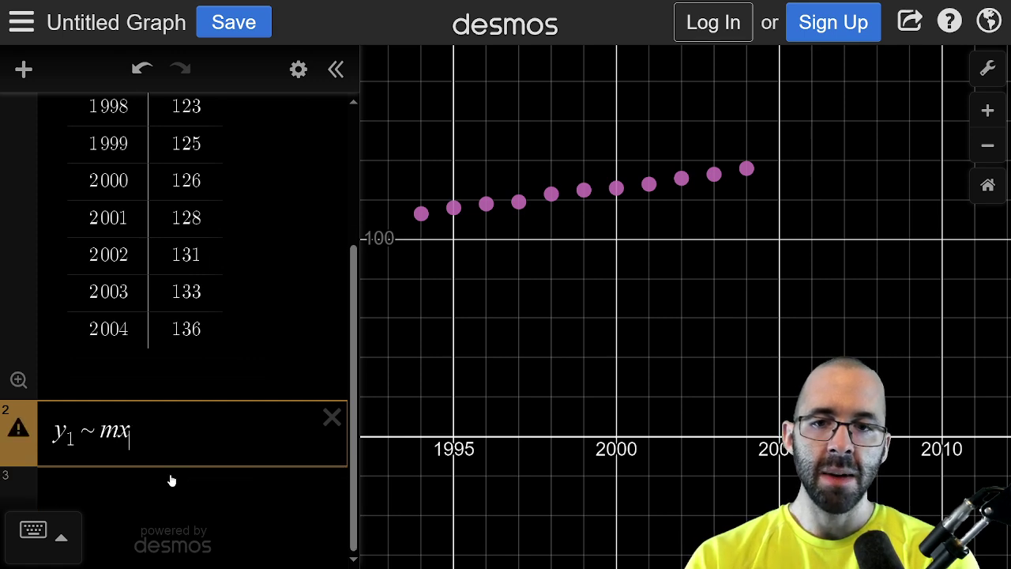
pyautogui.write('1')
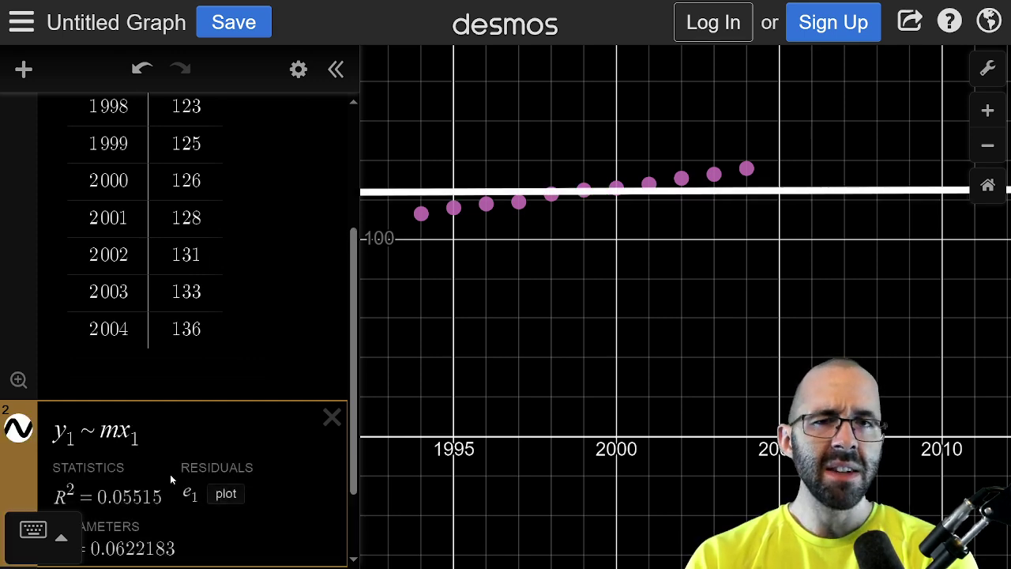
pyautogui.write('+')
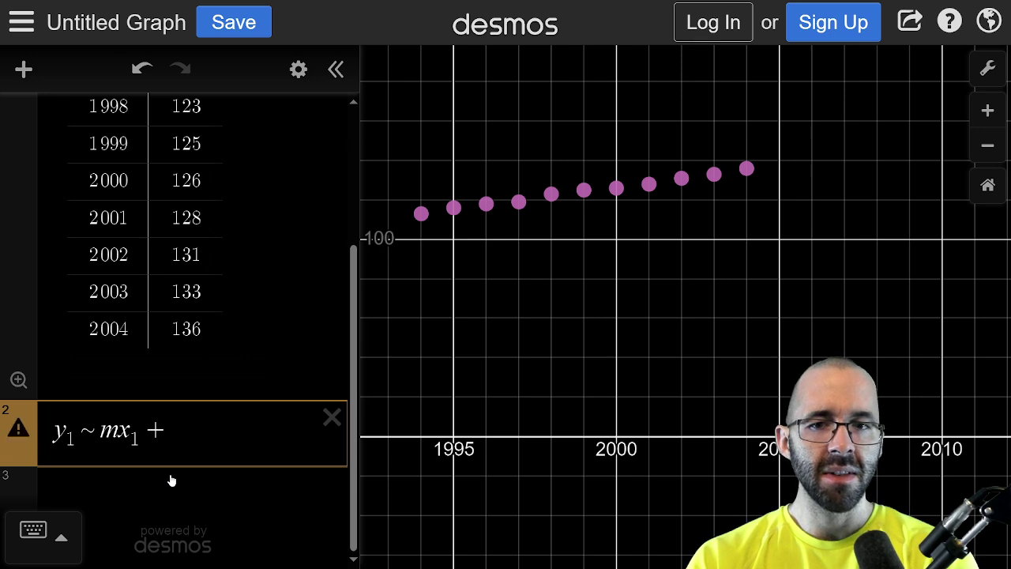
pyautogui.write('b')
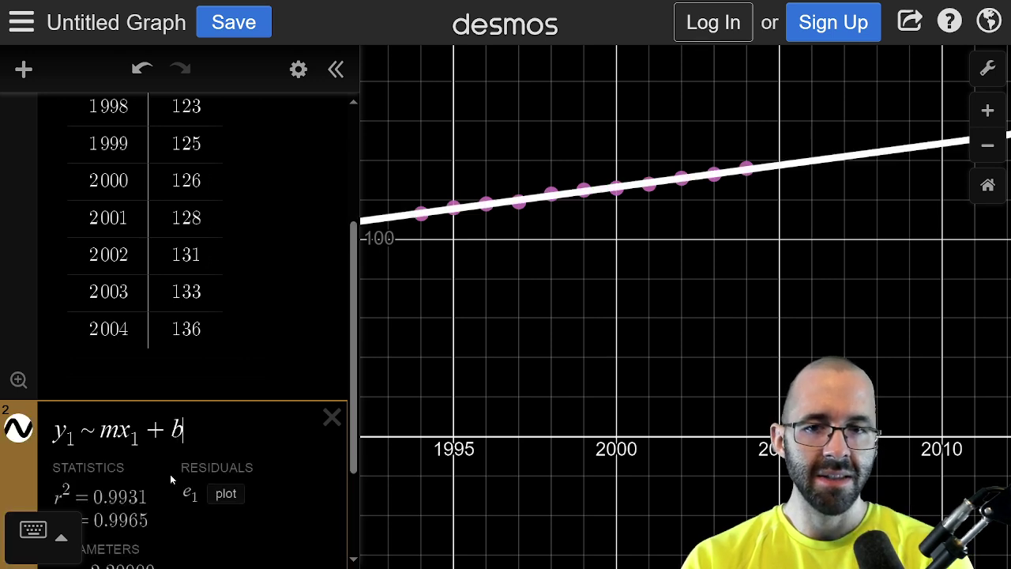
pyautogui.scroll(-3, 207, 461)
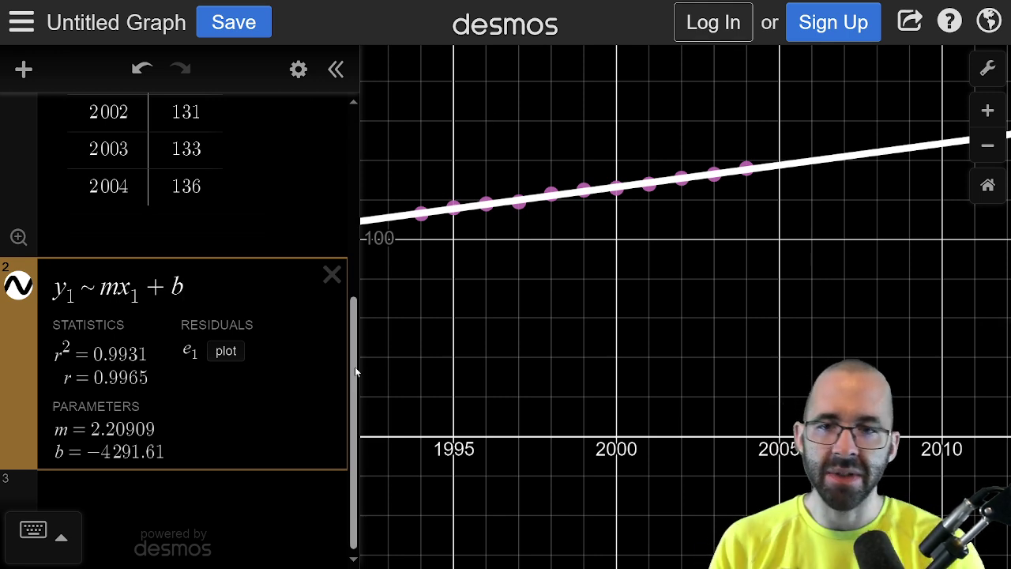
# Rewrite the regression expression with the intercept first, as y1 ~ b + mx1.
pyautogui.press('BackSpace')
pyautogui.press('BackSpace')
pyautogui.press('Left')
pyautogui.press('Left')
pyautogui.press('Left')
pyautogui.press('Left')
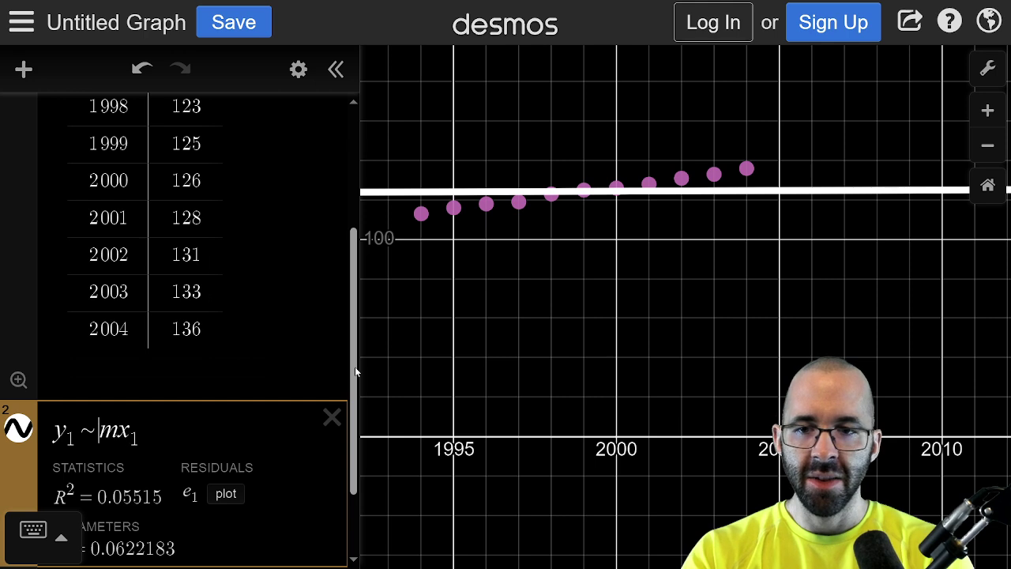
pyautogui.write('b+')
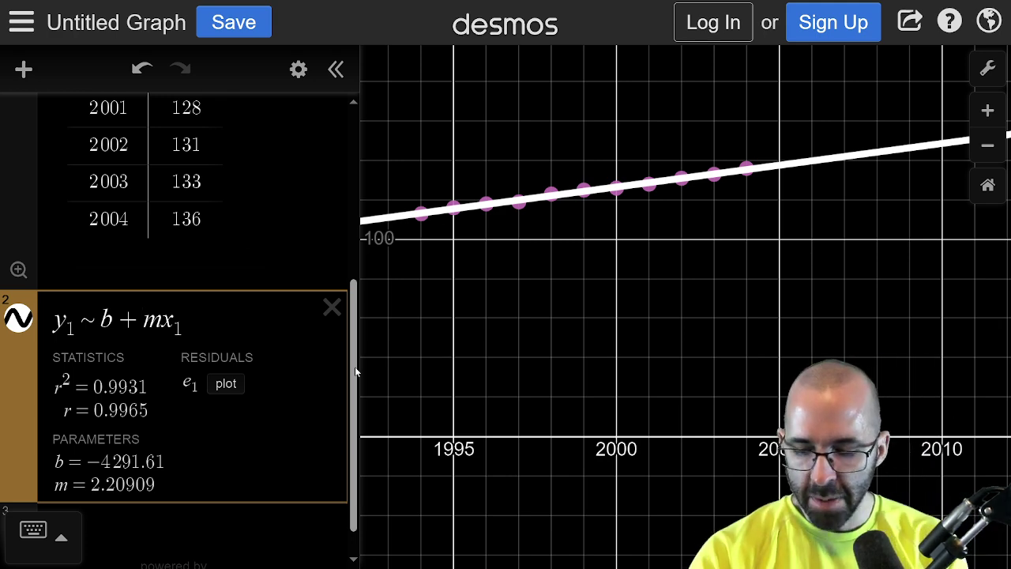
# Switch to the PDF notes and handwrite "C =" below question a.
pyautogui.hotkey('alt', 'Tab')
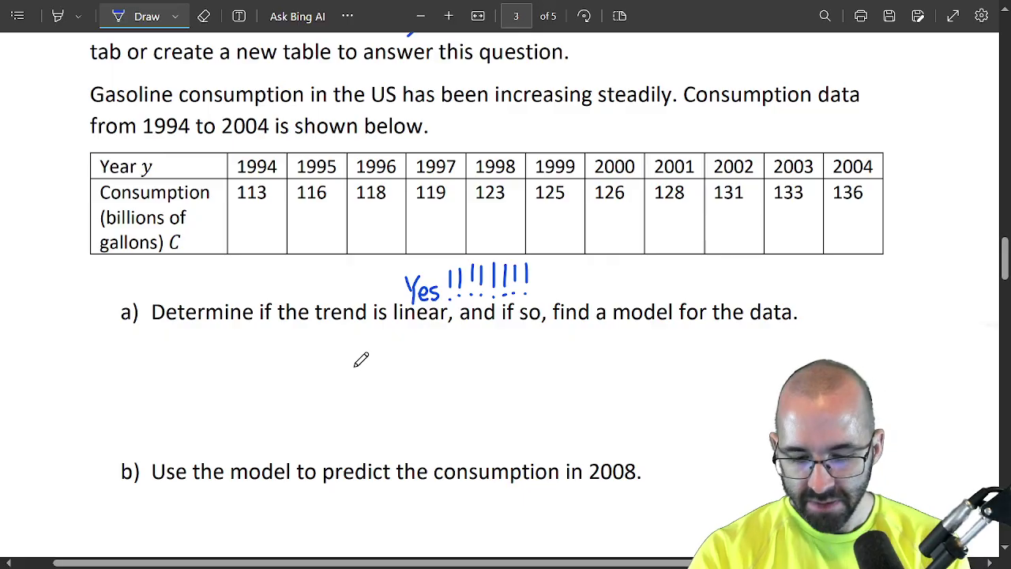
pyautogui.moveTo(368, 336); pyautogui.dragTo(370, 361)
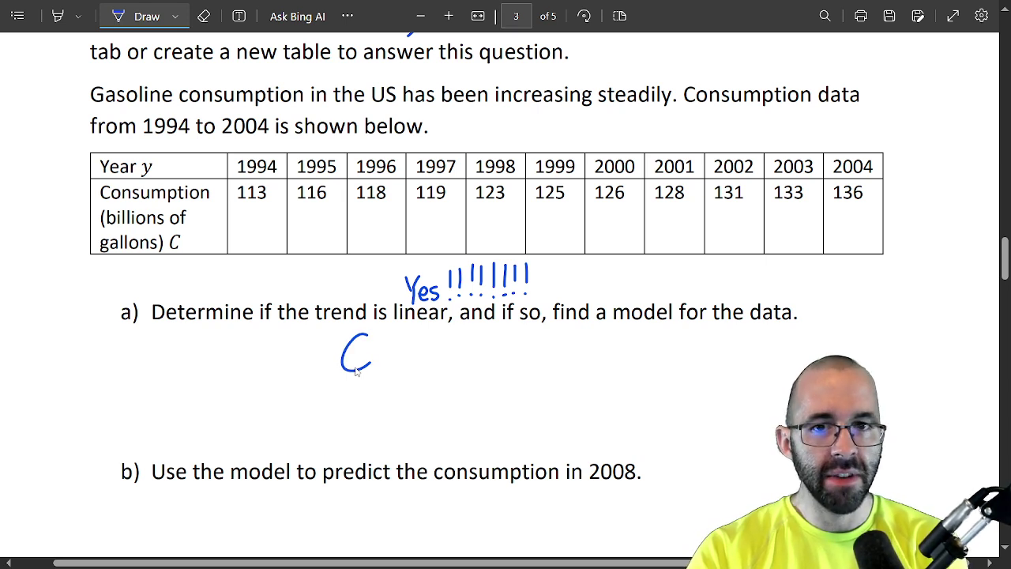
pyautogui.moveTo(378, 349); pyautogui.dragTo(396, 354)
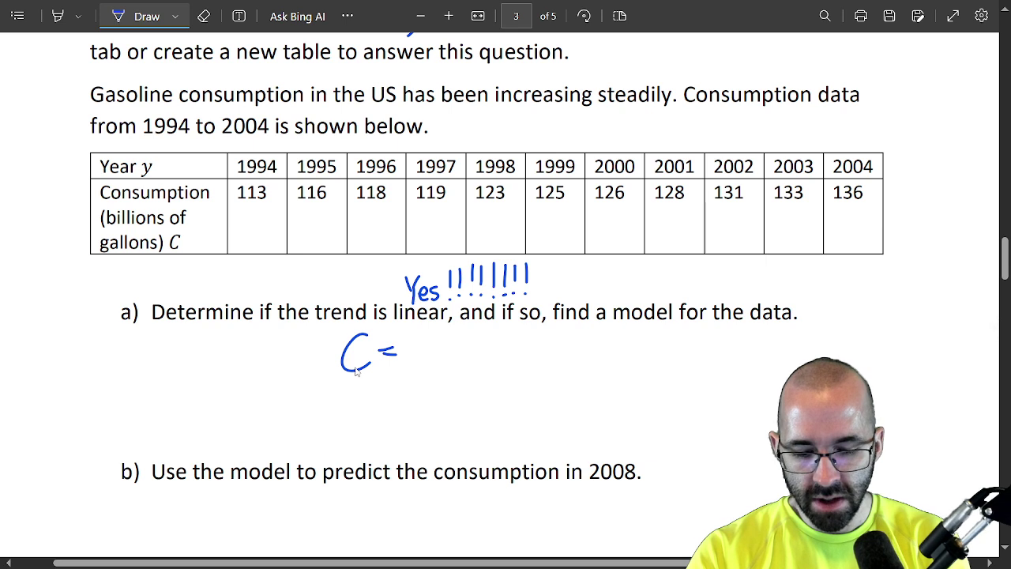
# Handwrite the general model form C = b + my in the blank space under the data table's last columns.
pyautogui.moveTo(733, 265); pyautogui.dragTo(735, 286)
pyautogui.moveTo(741, 271); pyautogui.dragTo(755, 279)
pyautogui.moveTo(764, 259)
pyautogui.mouseDown()
pyautogui.moveTo(763, 278)
pyautogui.moveTo(799, 275)
pyautogui.mouseUp()
pyautogui.moveTo(791, 267); pyautogui.dragTo(792, 283)
pyautogui.moveTo(813, 267)
pyautogui.mouseDown()
pyautogui.moveTo(813, 278)
pyautogui.moveTo(839, 282)
pyautogui.mouseUp()
pyautogui.moveTo(850, 267); pyautogui.dragTo(837, 301)
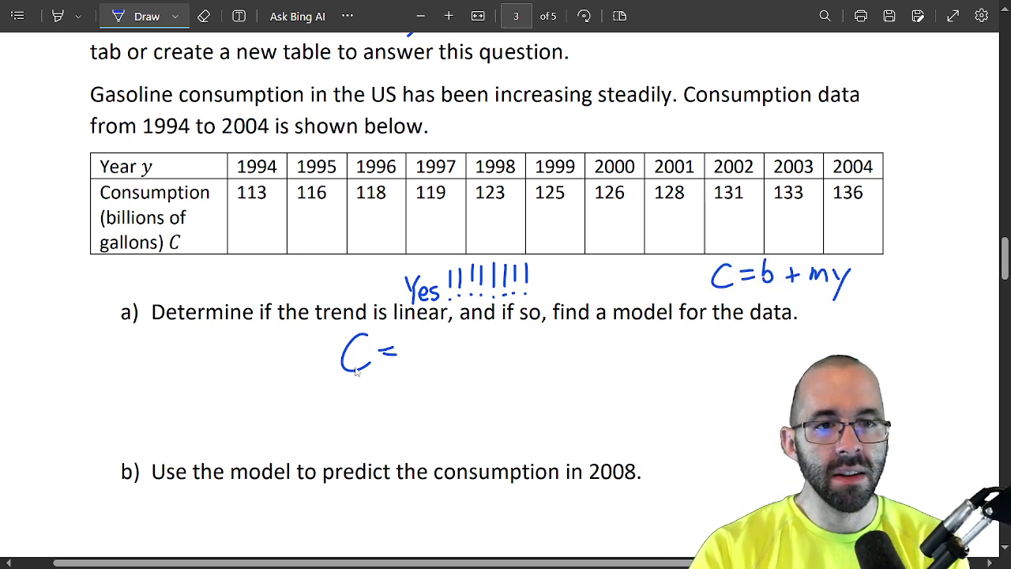
# Look up the regression's intercept in Desmos and write −4291.61 after "C =" in the notes.
pyautogui.hotkey('alt', 'Tab')
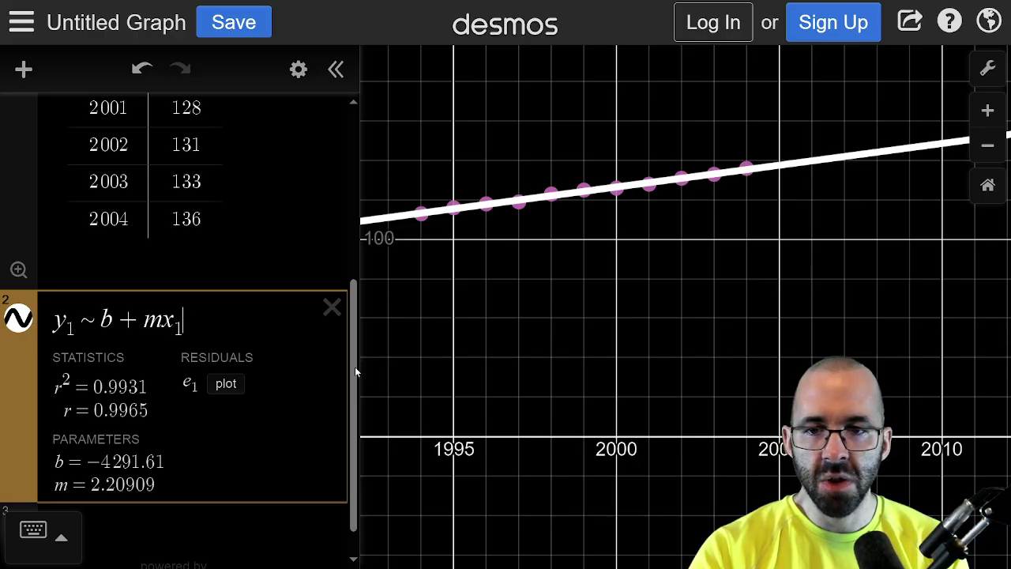
pyautogui.hotkey('alt', 'Tab')
pyautogui.moveTo(414, 353); pyautogui.dragTo(441, 354)
pyautogui.moveTo(439, 338)
pyautogui.mouseDown()
pyautogui.moveTo(441, 365)
pyautogui.moveTo(514, 352)
pyautogui.moveTo(536, 362)
pyautogui.mouseUp()
pyautogui.click(502, 359)
# Look up the regression's slope in Desmos and write + 2.0 after the intercept in the notes.
pyautogui.hotkey('alt', 'Tab')
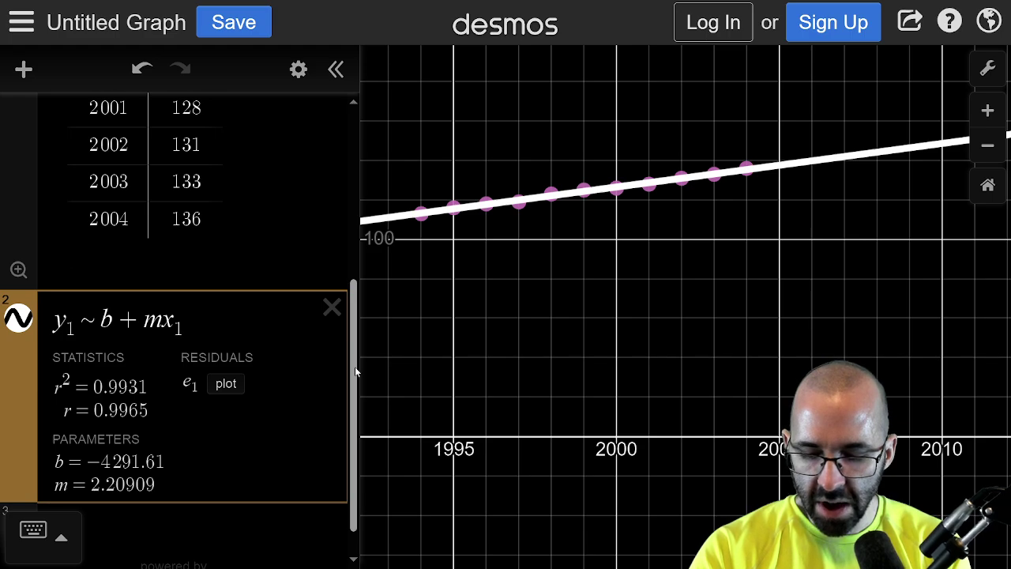
pyautogui.hotkey('alt', 'Tab')
pyautogui.moveTo(561, 335)
pyautogui.mouseDown()
pyautogui.moveTo(561, 359)
pyautogui.moveTo(570, 349)
pyautogui.mouseUp()
pyautogui.moveTo(579, 339)
pyautogui.mouseDown()
pyautogui.moveTo(588, 357)
pyautogui.moveTo(630, 342)
pyautogui.mouseUp()
pyautogui.click(617, 357)
# Erase the mistaken 0 after the slope's decimal point and write 209y to complete the term as 2.209y.
pyautogui.click(204, 16)
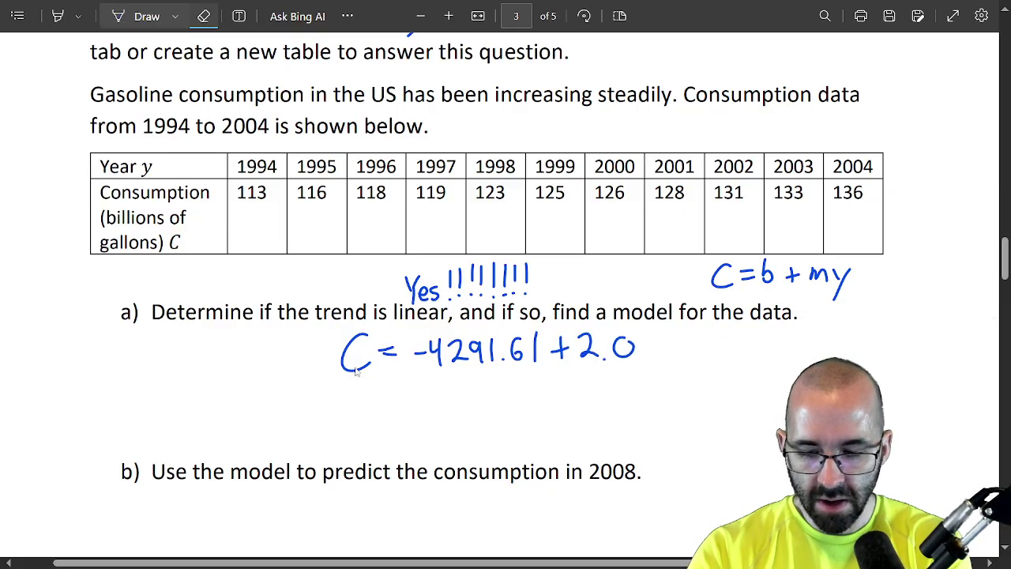
pyautogui.click(624, 338)
pyautogui.click(147, 16)
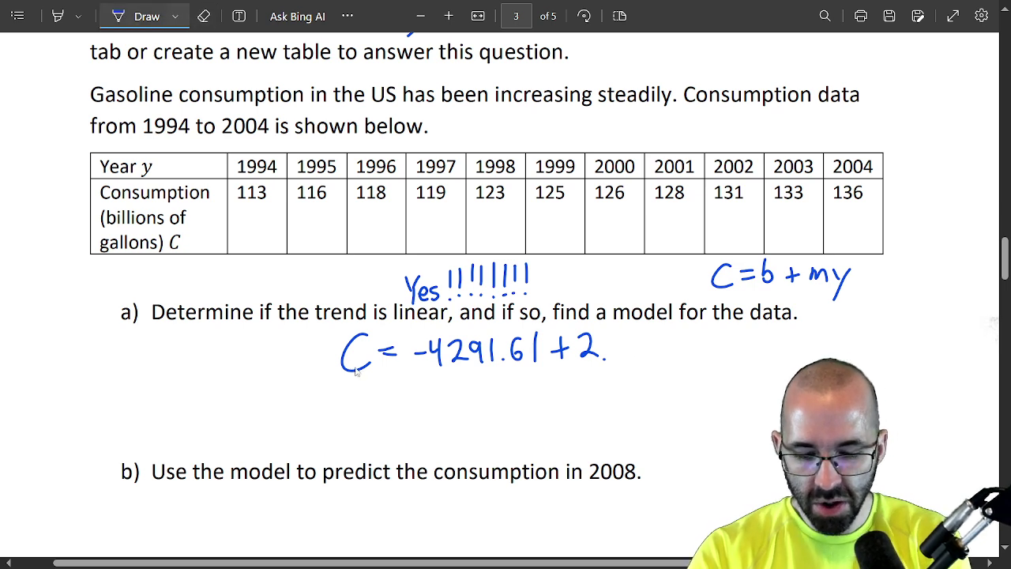
pyautogui.moveTo(615, 338); pyautogui.dragTo(636, 357)
pyautogui.moveTo(650, 338)
pyautogui.mouseDown()
pyautogui.moveTo(640, 348)
pyautogui.moveTo(650, 338)
pyautogui.mouseUp()
pyautogui.moveTo(673, 335); pyautogui.dragTo(670, 357)
pyautogui.moveTo(678, 340); pyautogui.dragTo(684, 365)
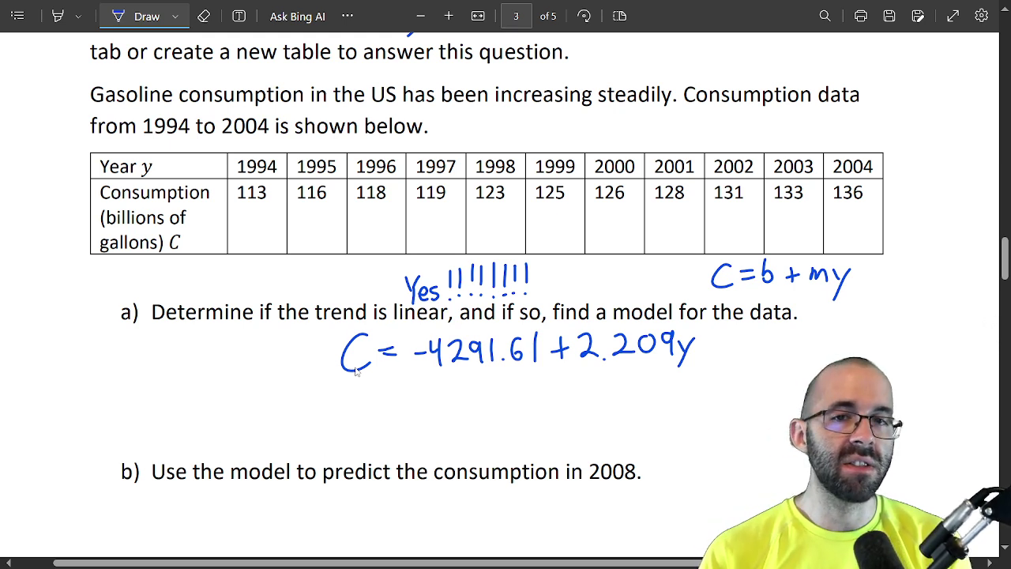
# Underline −4291.61 with a wavy line, erase the underline, and return to the drawing pen.
pyautogui.moveTo(421, 380); pyautogui.dragTo(544, 368)
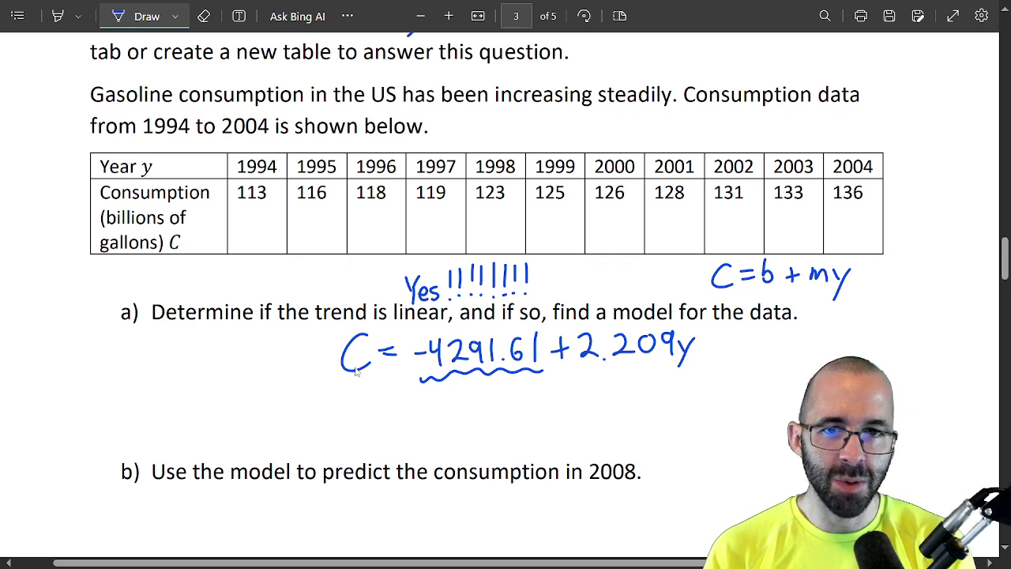
pyautogui.click(204, 16)
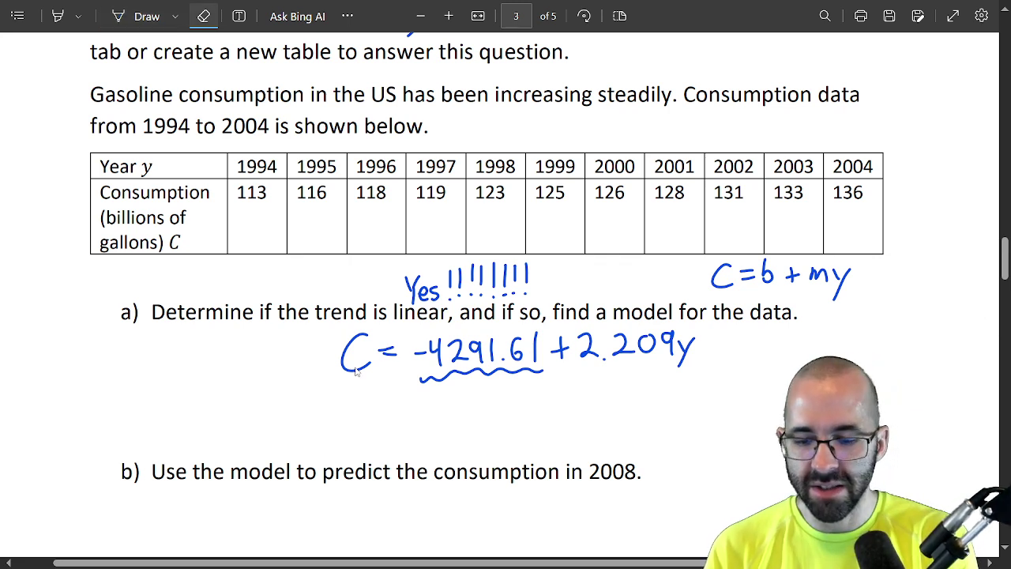
pyautogui.click(482, 373)
pyautogui.click(147, 16)
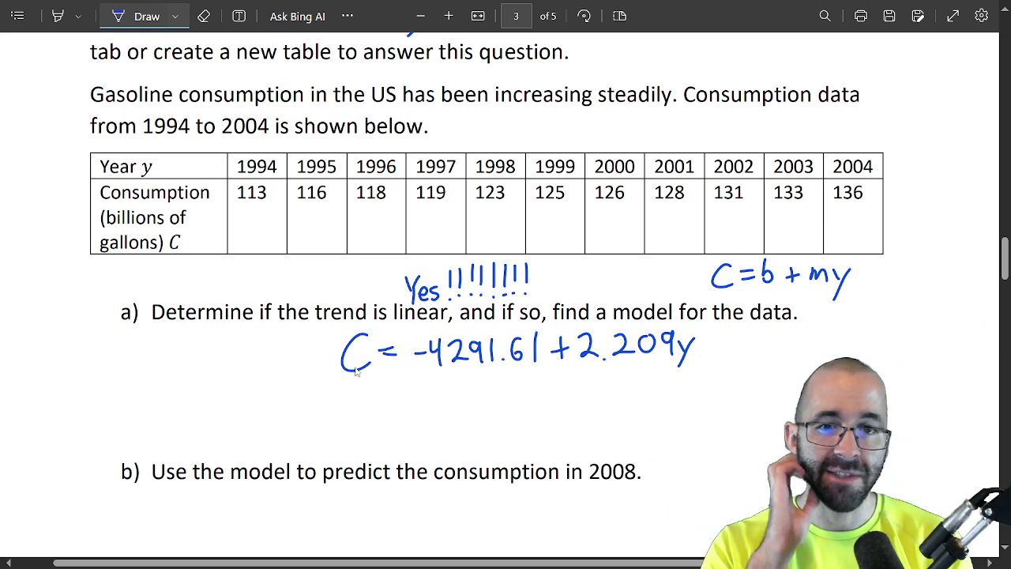
# Draw boxes around the handwritten "Yes" and around the model equation C = −4291.61 + 2.209y in part a.
pyautogui.moveTo(392, 261)
pyautogui.mouseDown()
pyautogui.moveTo(539, 290)
pyautogui.moveTo(394, 254)
pyautogui.mouseUp()
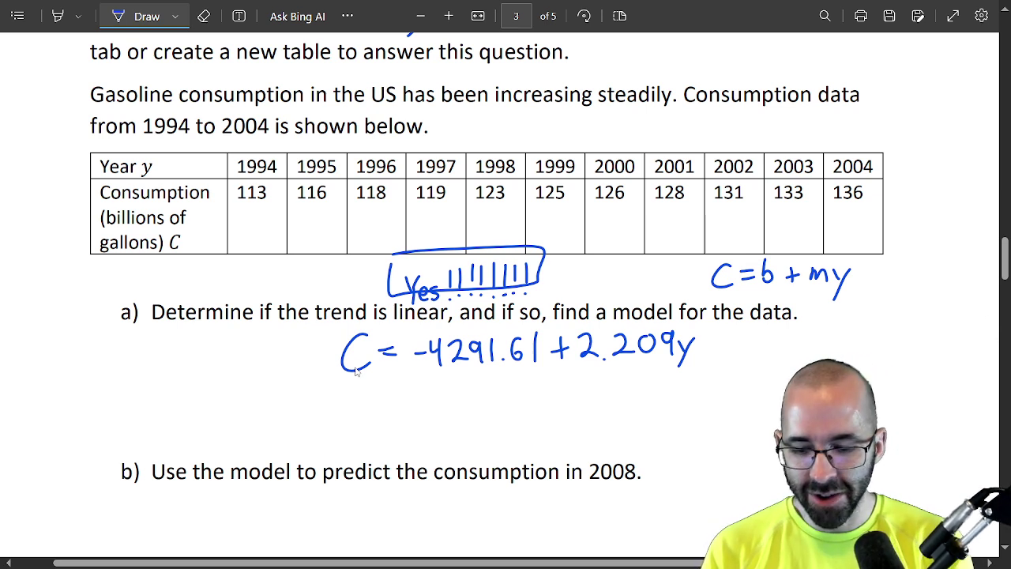
pyautogui.moveTo(321, 329)
pyautogui.mouseDown()
pyautogui.moveTo(661, 395)
pyautogui.moveTo(726, 333)
pyautogui.moveTo(322, 324)
pyautogui.mouseUp()
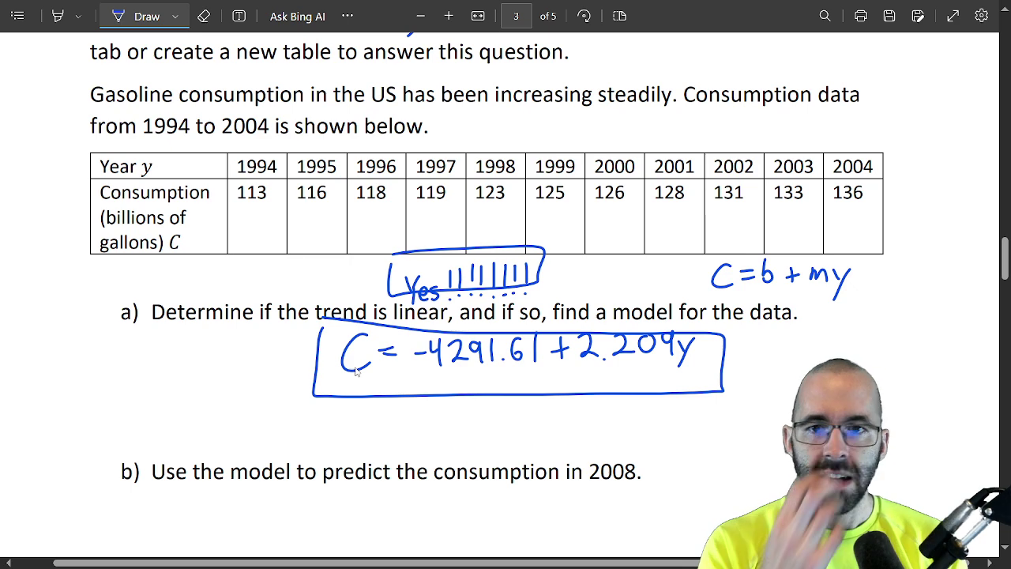
# Write the given value y = 2008 by hand beneath the part b question.
pyautogui.scroll(-1, 583, 445)
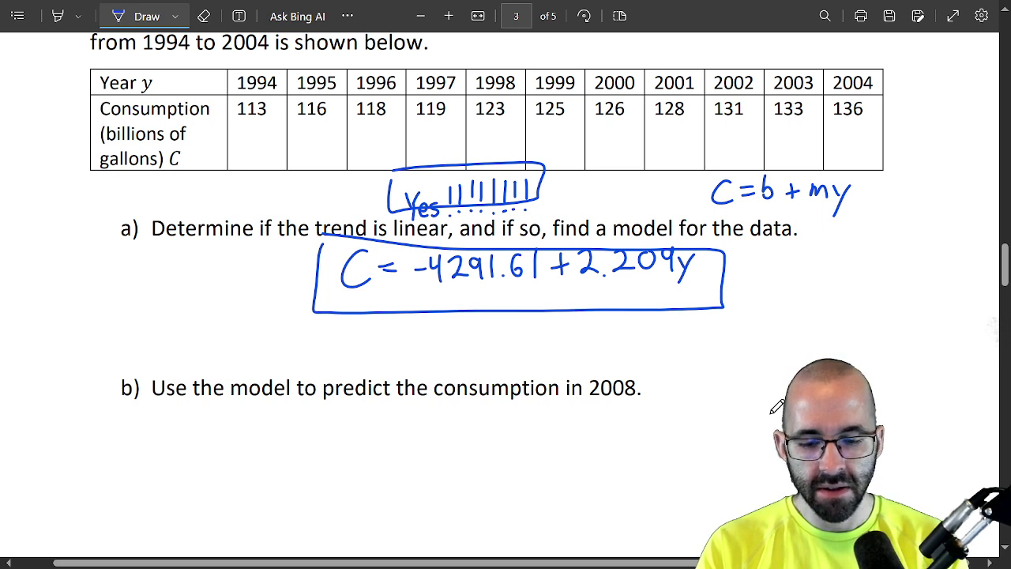
pyautogui.moveTo(543, 405)
pyautogui.mouseDown()
pyautogui.moveTo(544, 437)
pyautogui.moveTo(575, 410)
pyautogui.mouseUp()
pyautogui.moveTo(563, 418)
pyautogui.mouseDown()
pyautogui.moveTo(605, 423)
pyautogui.moveTo(611, 408)
pyautogui.moveTo(629, 407)
pyautogui.mouseUp()
pyautogui.moveTo(654, 404)
pyautogui.mouseDown()
pyautogui.moveTo(648, 414)
pyautogui.moveTo(654, 404)
pyautogui.mouseUp()
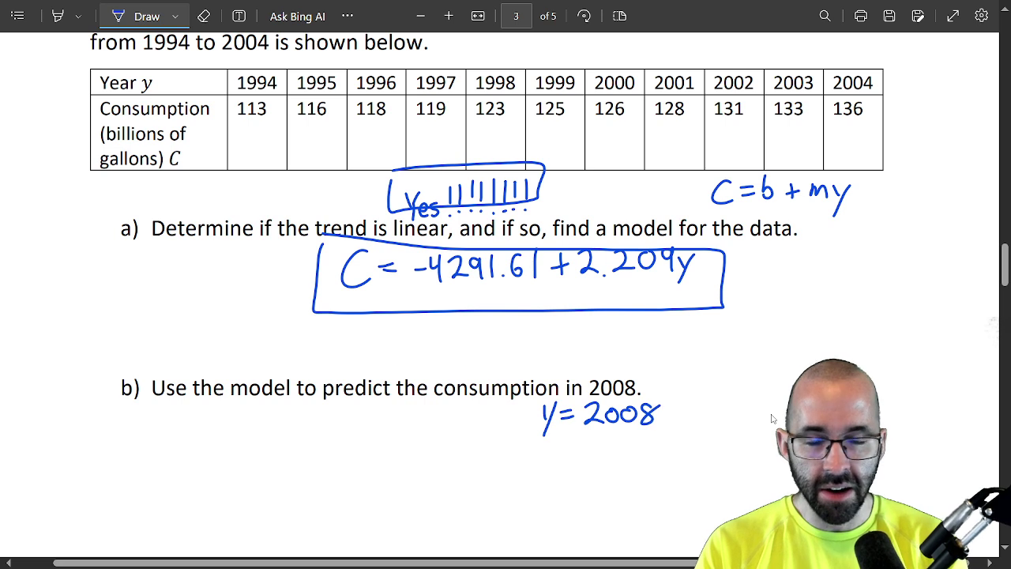
# Write "Find C" beneath y = 2008, erase the stray mark after the C, and return to the drawing pen.
pyautogui.moveTo(557, 444); pyautogui.dragTo(557, 466)
pyautogui.moveTo(556, 444)
pyautogui.mouseDown()
pyautogui.moveTo(574, 443)
pyautogui.moveTo(572, 452)
pyautogui.mouseUp()
pyautogui.moveTo(581, 452)
pyautogui.mouseDown()
pyautogui.moveTo(581, 463)
pyautogui.moveTo(598, 461)
pyautogui.moveTo(622, 430)
pyautogui.mouseUp()
pyautogui.moveTo(662, 440)
pyautogui.mouseDown()
pyautogui.moveTo(654, 457)
pyautogui.moveTo(685, 441)
pyautogui.mouseUp()
pyautogui.click(204, 16)
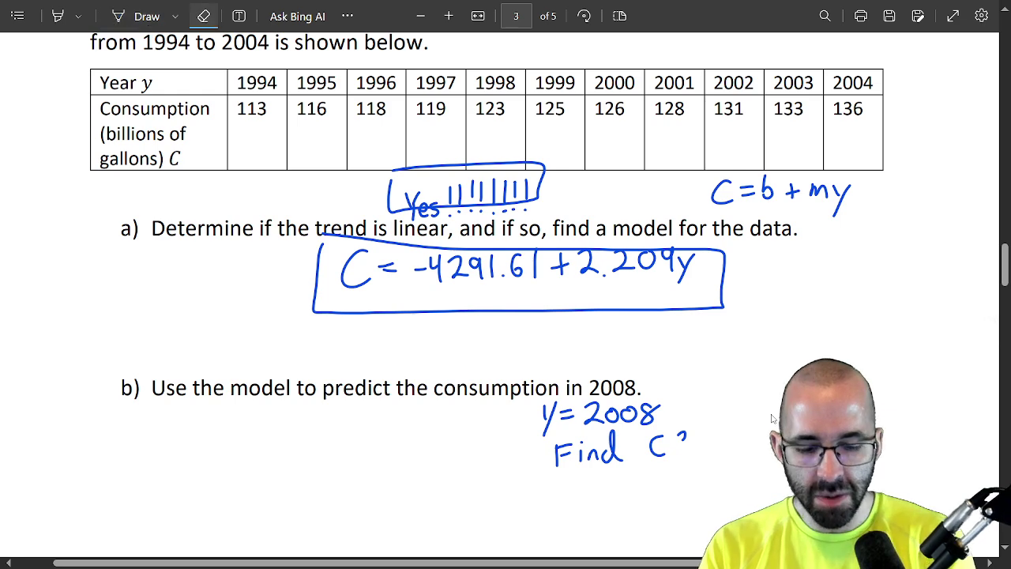
pyautogui.click(681, 436)
pyautogui.click(136, 16)
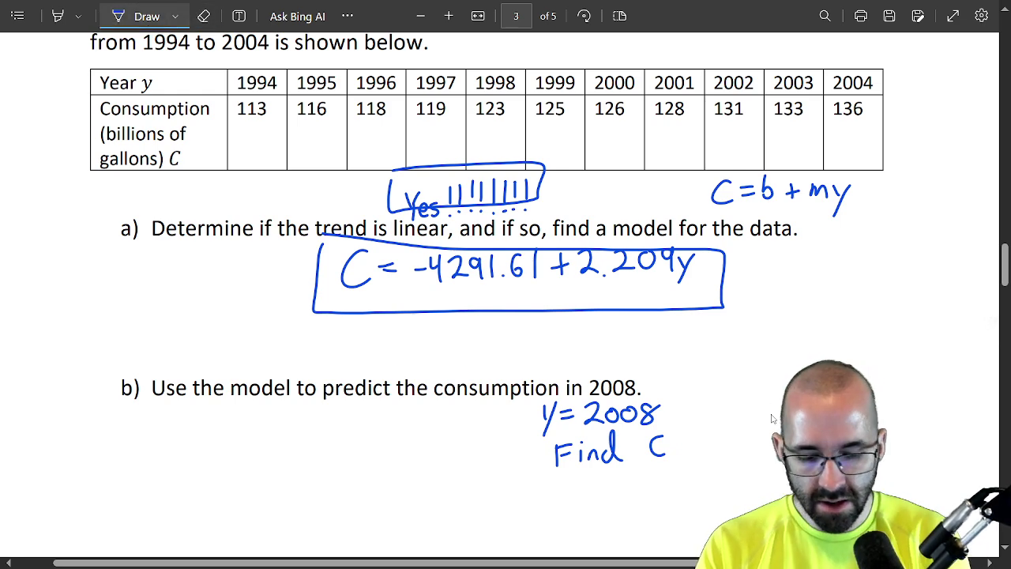
# Write the substitution C = −4291.61 + 2.209(2008) under part b and put an approximately-equal sign beneath it.
pyautogui.scroll(-2, 773, 419)
pyautogui.moveTo(112, 413)
pyautogui.mouseDown()
pyautogui.moveTo(152, 387)
pyautogui.moveTo(142, 427)
pyautogui.mouseUp()
pyautogui.moveTo(152, 402); pyautogui.dragTo(168, 399)
pyautogui.moveTo(156, 413); pyautogui.dragTo(212, 400)
pyautogui.moveTo(212, 387)
pyautogui.mouseDown()
pyautogui.moveTo(209, 416)
pyautogui.moveTo(239, 407)
pyautogui.mouseUp()
pyautogui.moveTo(252, 384); pyautogui.dragTo(246, 409)
pyautogui.moveTo(264, 379)
pyautogui.mouseDown()
pyautogui.moveTo(262, 404)
pyautogui.moveTo(282, 394)
pyautogui.mouseUp()
pyautogui.click(271, 403)
pyautogui.moveTo(297, 377)
pyautogui.mouseDown()
pyautogui.moveTo(296, 403)
pyautogui.moveTo(326, 390)
pyautogui.mouseUp()
pyautogui.moveTo(331, 381)
pyautogui.mouseDown()
pyautogui.moveTo(333, 399)
pyautogui.moveTo(380, 397)
pyautogui.moveTo(395, 378)
pyautogui.moveTo(408, 403)
pyautogui.moveTo(426, 405)
pyautogui.moveTo(447, 401)
pyautogui.moveTo(454, 377)
pyautogui.mouseUp()
pyautogui.click(353, 397)
pyautogui.moveTo(468, 376)
pyautogui.mouseDown()
pyautogui.moveTo(467, 387)
pyautogui.moveTo(469, 377)
pyautogui.mouseUp()
pyautogui.moveTo(490, 376)
pyautogui.mouseDown()
pyautogui.moveTo(484, 387)
pyautogui.moveTo(490, 377)
pyautogui.mouseUp()
pyautogui.moveTo(496, 364); pyautogui.dragTo(500, 399)
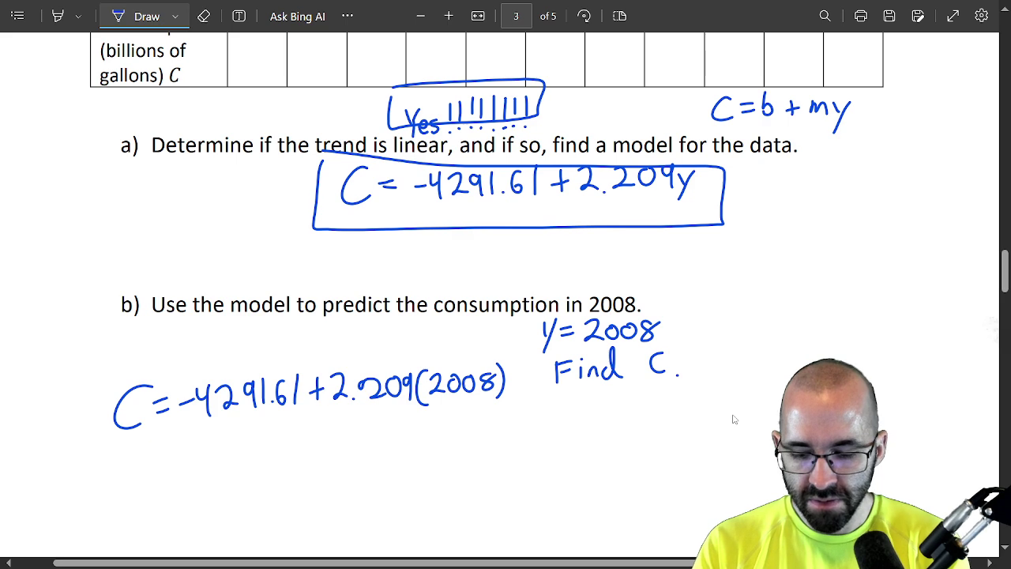
pyautogui.moveTo(151, 464); pyautogui.dragTo(178, 453)
pyautogui.moveTo(151, 483); pyautogui.dragTo(176, 477)
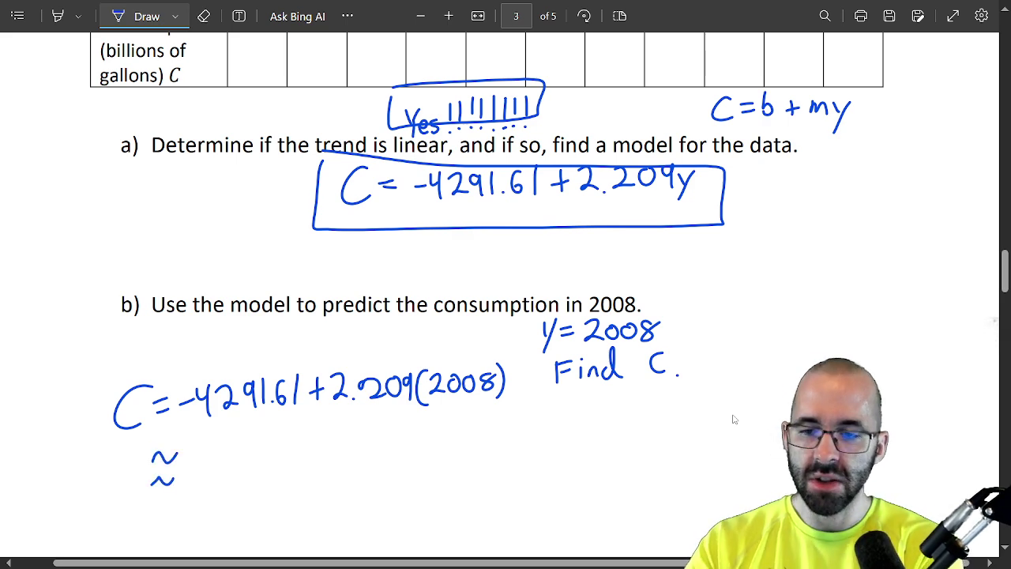
# Switch to Desmos and evaluate −4291.61 + 2.209 · 2008 in a new expression line.
pyautogui.hotkey('alt', 'Tab')
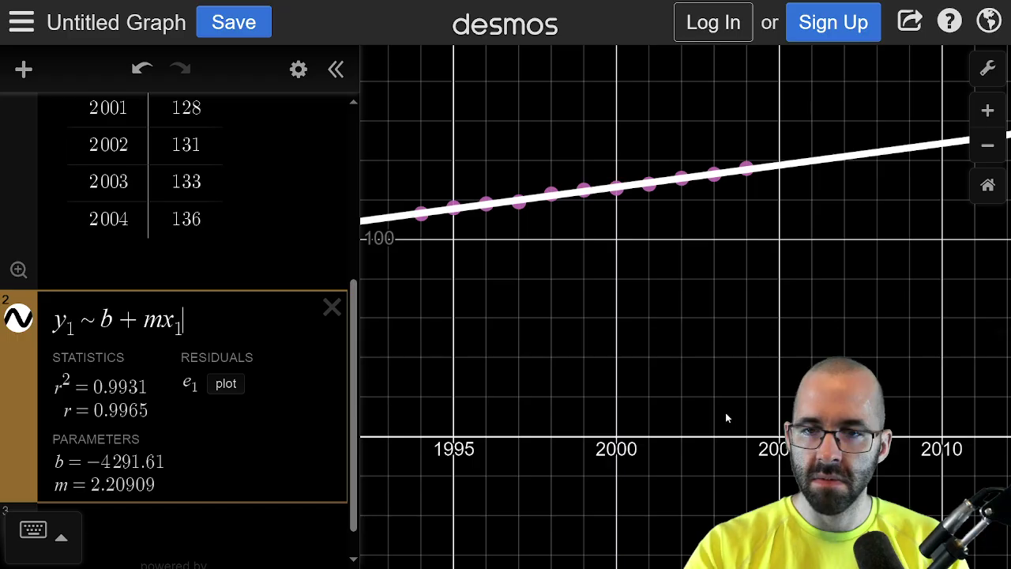
pyautogui.click(203, 540)
pyautogui.write('-4291.61+2')
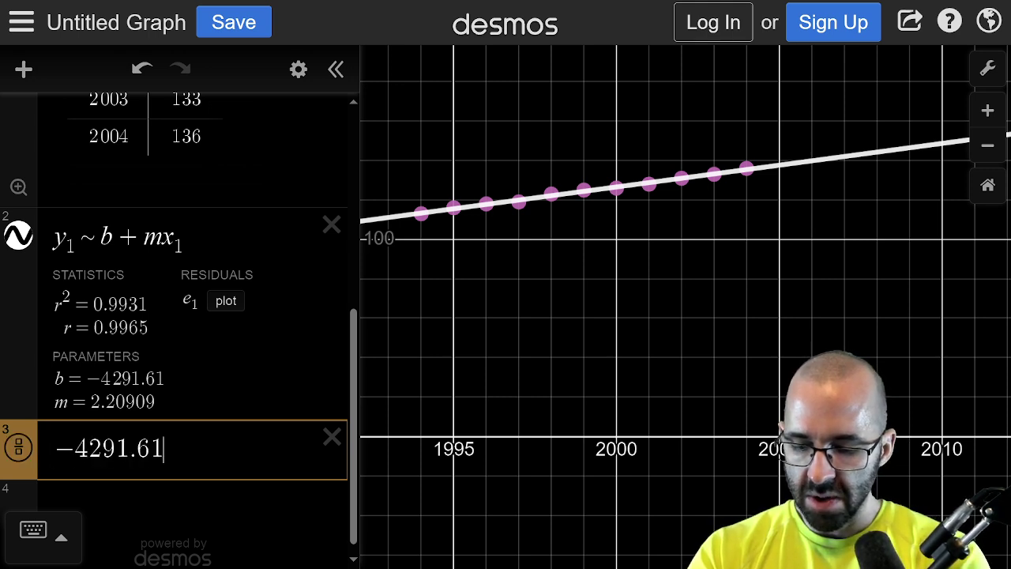
pyautogui.write('.209*')
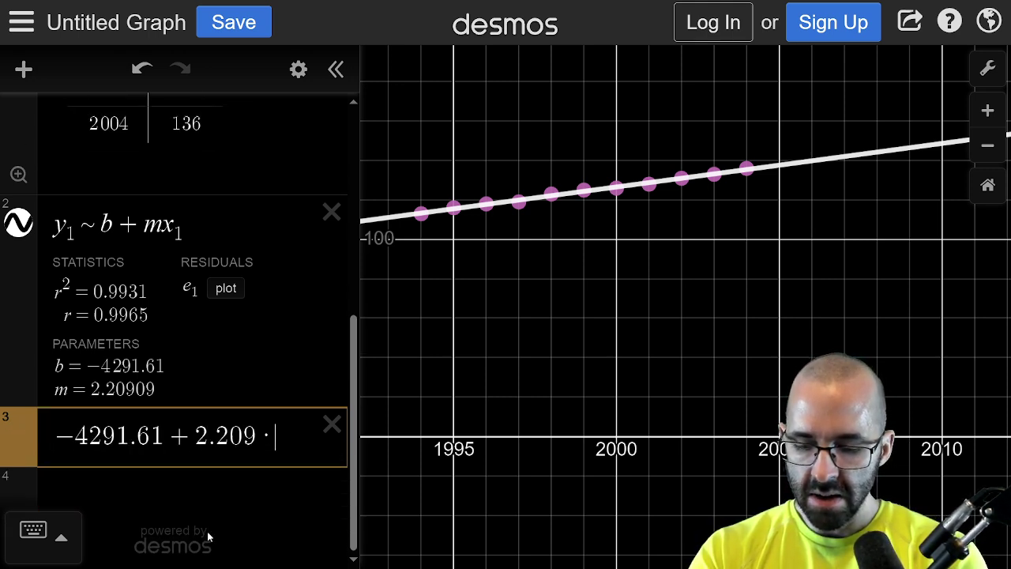
pyautogui.write('2008')
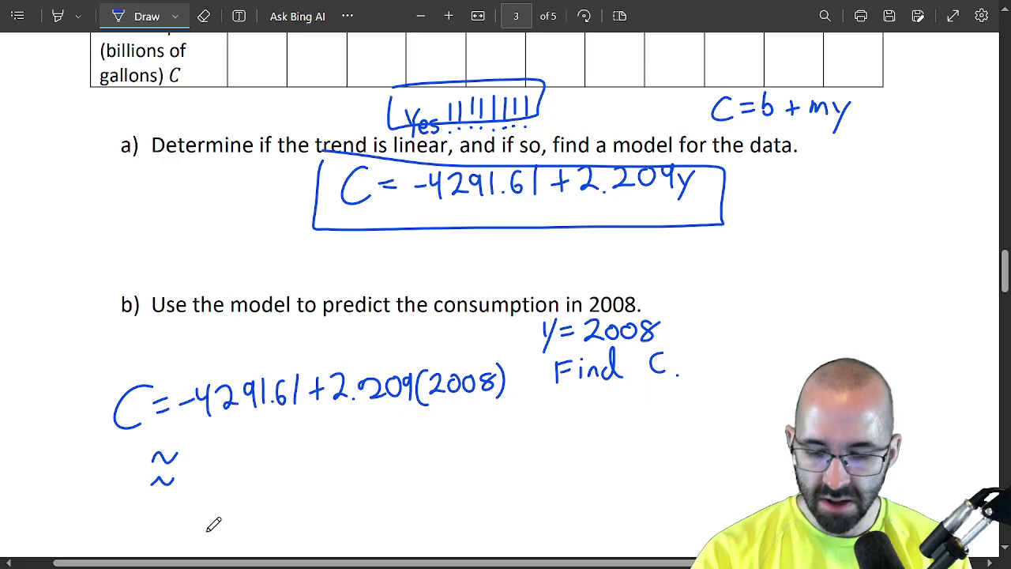
# Return to the notes and write 144.062 after the approximately-equal sign.
pyautogui.hotkey('alt', 'Tab')
pyautogui.moveTo(206, 449)
pyautogui.mouseDown()
pyautogui.moveTo(206, 484)
pyautogui.moveTo(227, 468)
pyautogui.moveTo(229, 479)
pyautogui.mouseUp()
pyautogui.click(256, 474)
pyautogui.moveTo(242, 444)
pyautogui.mouseDown()
pyautogui.moveTo(242, 479)
pyautogui.moveTo(275, 453)
pyautogui.moveTo(327, 468)
pyautogui.mouseUp()
# Draw an arrow pointing up to the approximately-equal sign and erase it.
pyautogui.moveTo(204, 520)
pyautogui.mouseDown()
pyautogui.moveTo(175, 523)
pyautogui.moveTo(156, 494)
pyautogui.mouseUp()
pyautogui.moveTo(148, 503); pyautogui.dragTo(169, 499)
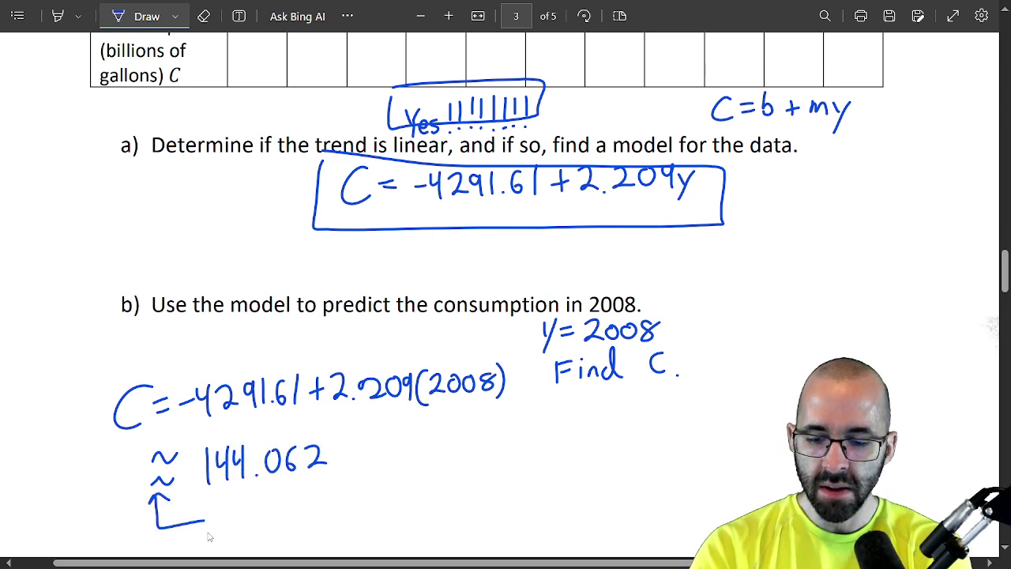
pyautogui.click(210, 528)
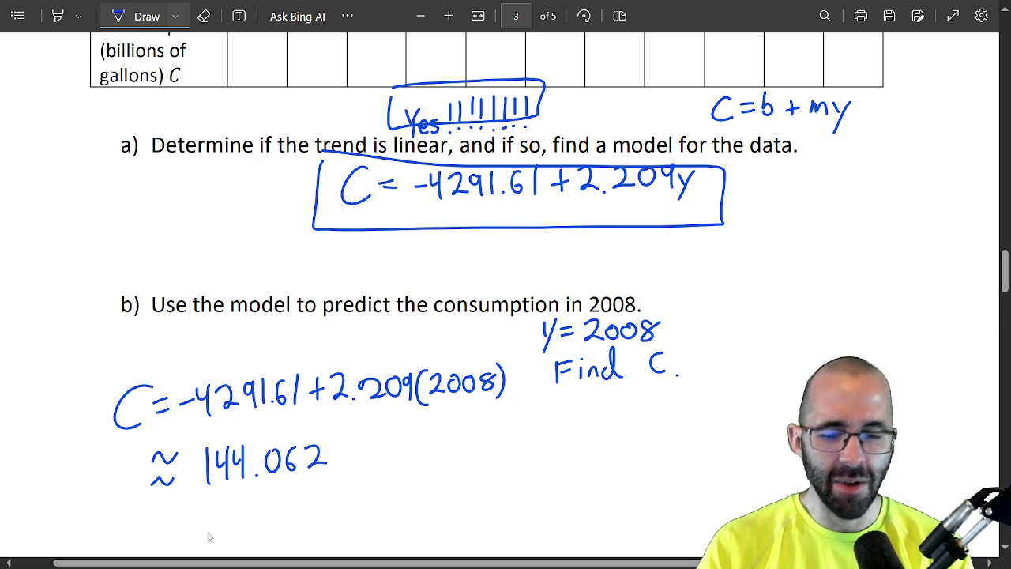
# Start the final answer beside the calculation by writing "About 144".
pyautogui.moveTo(433, 478)
pyautogui.mouseDown()
pyautogui.moveTo(458, 479)
pyautogui.moveTo(462, 461)
pyautogui.mouseUp()
pyautogui.moveTo(474, 430)
pyautogui.mouseDown()
pyautogui.moveTo(478, 469)
pyautogui.moveTo(506, 455)
pyautogui.moveTo(527, 461)
pyautogui.mouseUp()
pyautogui.moveTo(534, 447); pyautogui.dragTo(555, 445)
pyautogui.moveTo(610, 424)
pyautogui.mouseDown()
pyautogui.moveTo(606, 461)
pyautogui.moveTo(634, 442)
pyautogui.mouseUp()
pyautogui.moveTo(632, 422)
pyautogui.mouseDown()
pyautogui.moveTo(629, 457)
pyautogui.moveTo(657, 440)
pyautogui.mouseUp()
pyautogui.moveTo(655, 417); pyautogui.dragTo(653, 455)
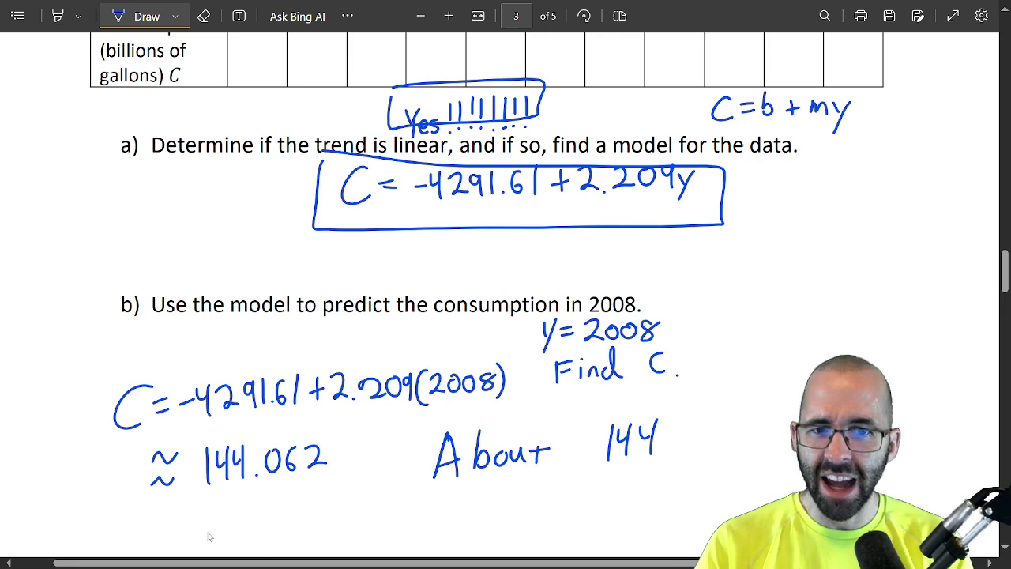
# Check the consumption unit in the table, complete the answer with "billions of gallons of gas", and draw a box around it.
pyautogui.scroll(3, 504, 385)
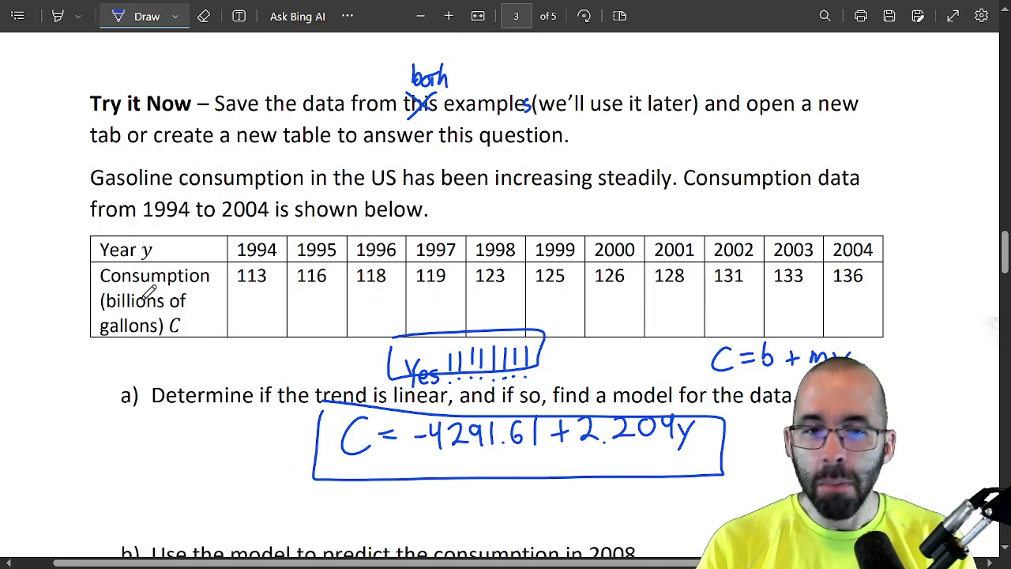
pyautogui.scroll(-3, 148, 290)
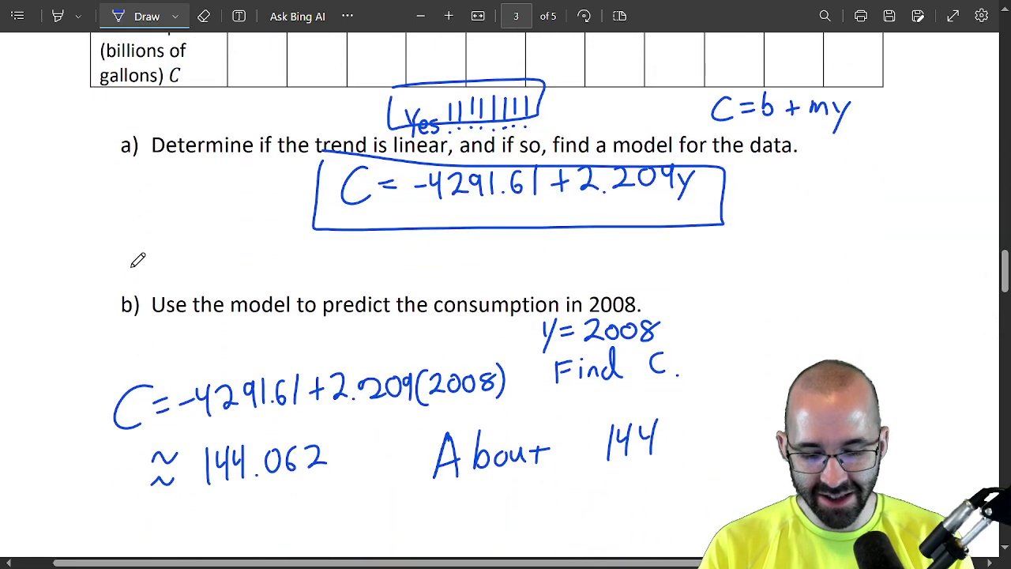
pyautogui.moveTo(688, 419); pyautogui.dragTo(688, 452)
pyautogui.moveTo(705, 436); pyautogui.dragTo(705, 450)
pyautogui.moveTo(713, 416); pyautogui.dragTo(711, 450)
pyautogui.moveTo(722, 416); pyautogui.dragTo(728, 448)
pyautogui.moveTo(741, 437); pyautogui.dragTo(737, 436)
pyautogui.moveTo(450, 493)
pyautogui.mouseDown()
pyautogui.moveTo(442, 527)
pyautogui.moveTo(480, 505)
pyautogui.mouseUp()
pyautogui.moveTo(490, 478)
pyautogui.mouseDown()
pyautogui.moveTo(488, 502)
pyautogui.moveTo(500, 491)
pyautogui.mouseUp()
pyautogui.moveTo(507, 501)
pyautogui.mouseDown()
pyautogui.moveTo(513, 490)
pyautogui.moveTo(515, 500)
pyautogui.mouseUp()
pyautogui.moveTo(549, 482)
pyautogui.mouseDown()
pyautogui.moveTo(556, 492)
pyautogui.moveTo(572, 480)
pyautogui.mouseUp()
pyautogui.moveTo(646, 473); pyautogui.dragTo(635, 506)
pyautogui.moveTo(659, 475); pyautogui.dragTo(662, 488)
pyautogui.moveTo(681, 473); pyautogui.dragTo(673, 490)
pyautogui.moveTo(407, 432)
pyautogui.mouseDown()
pyautogui.moveTo(682, 520)
pyautogui.moveTo(754, 389)
pyautogui.moveTo(408, 427)
pyautogui.mouseUp()
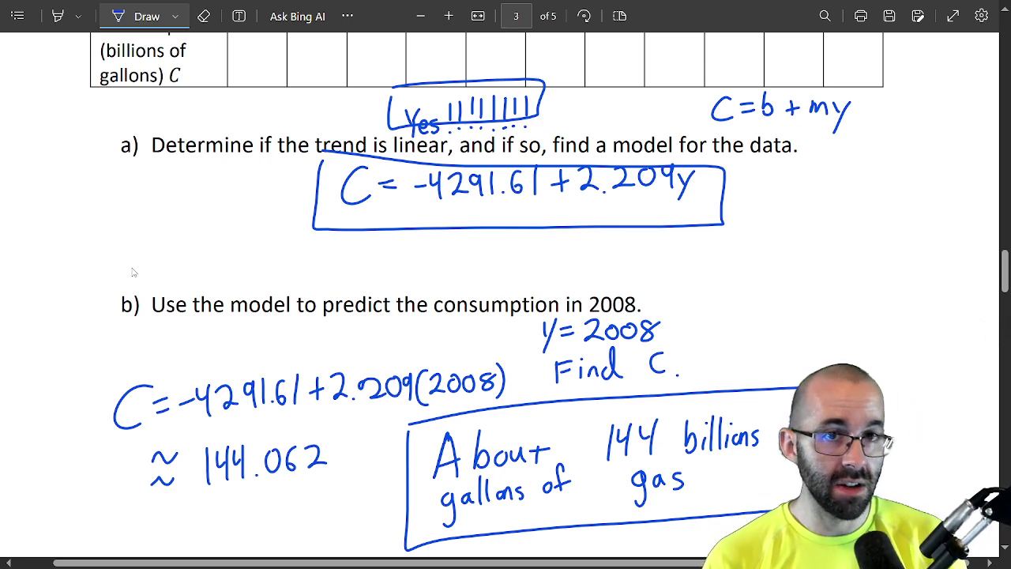
# Draw a small arrow pointing down at the border between 1997 and 1998 in the table and erase it.
pyautogui.scroll(1, 211, 193)
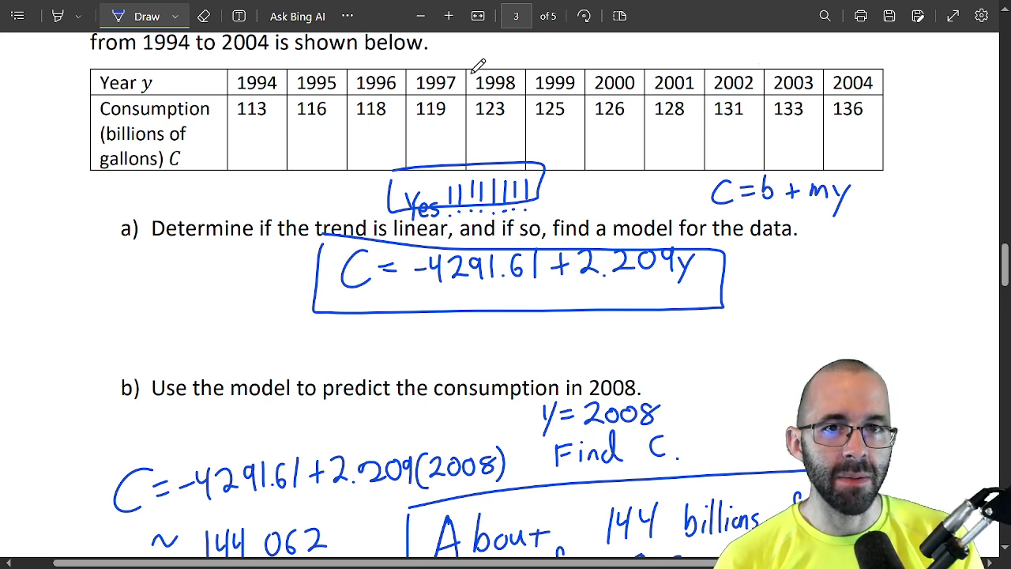
pyautogui.moveTo(469, 46); pyautogui.dragTo(470, 67)
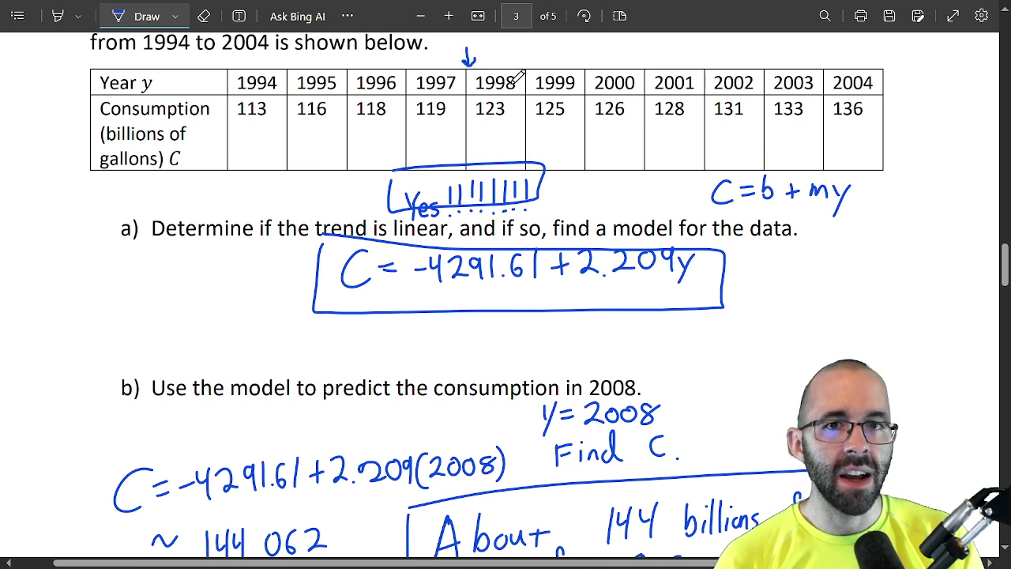
pyautogui.moveTo(470, 63); pyautogui.dragTo(488, 76)
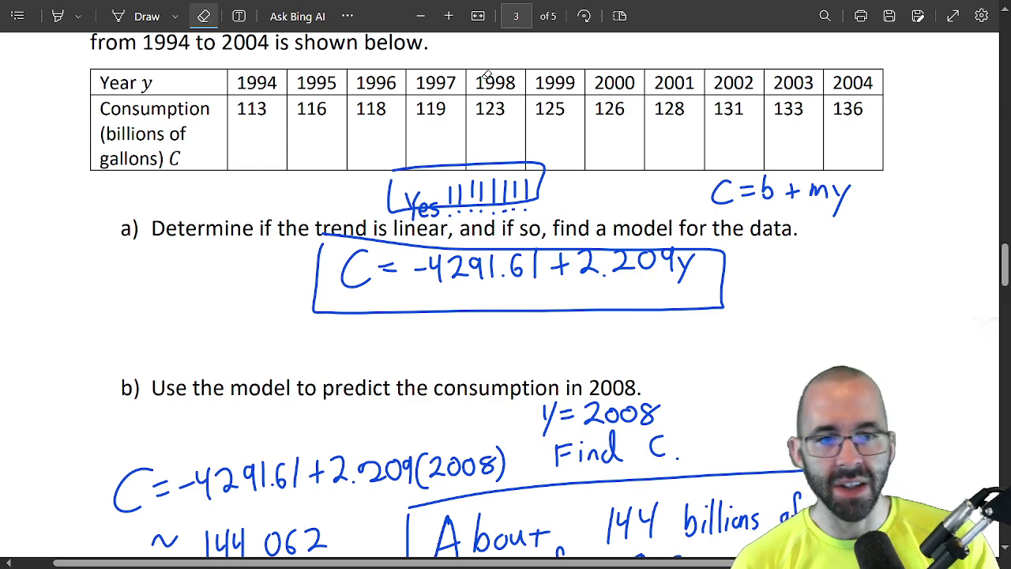
# Move on to section 1.7.3, The Correlation Coefficient r, in the notes.
pyautogui.scroll(-2, 538, 55)
pyautogui.scroll(-5, 538, 55)
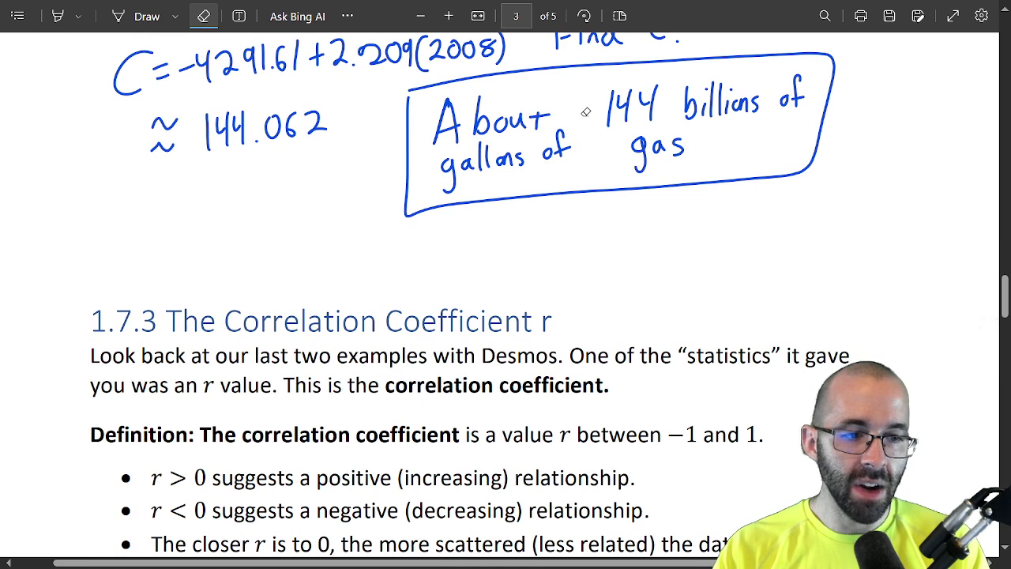